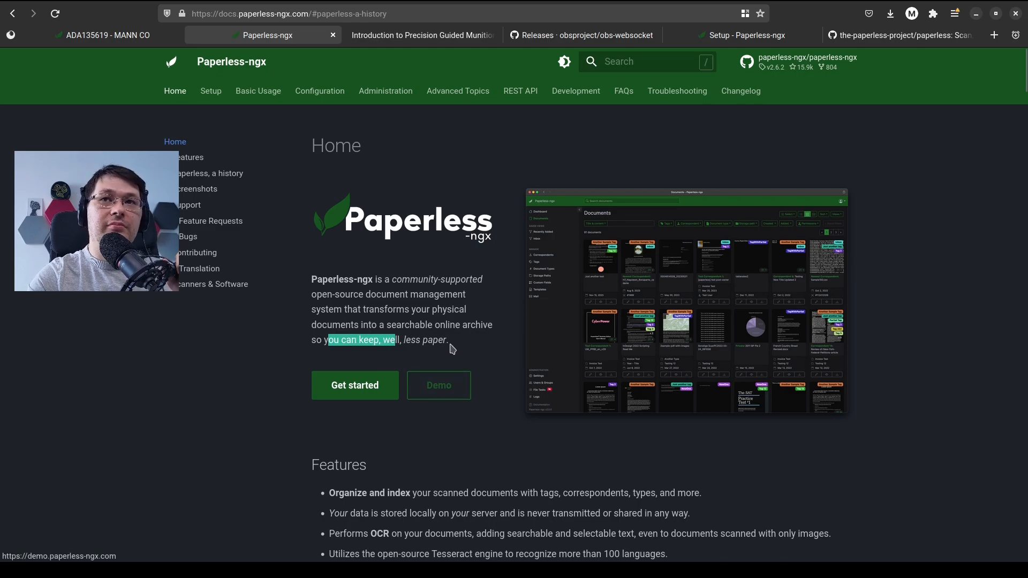
Preview the documents view image on the Paperless-ngx home page and read the Features entries on organizing, OCR and language recognition
click(596, 320)
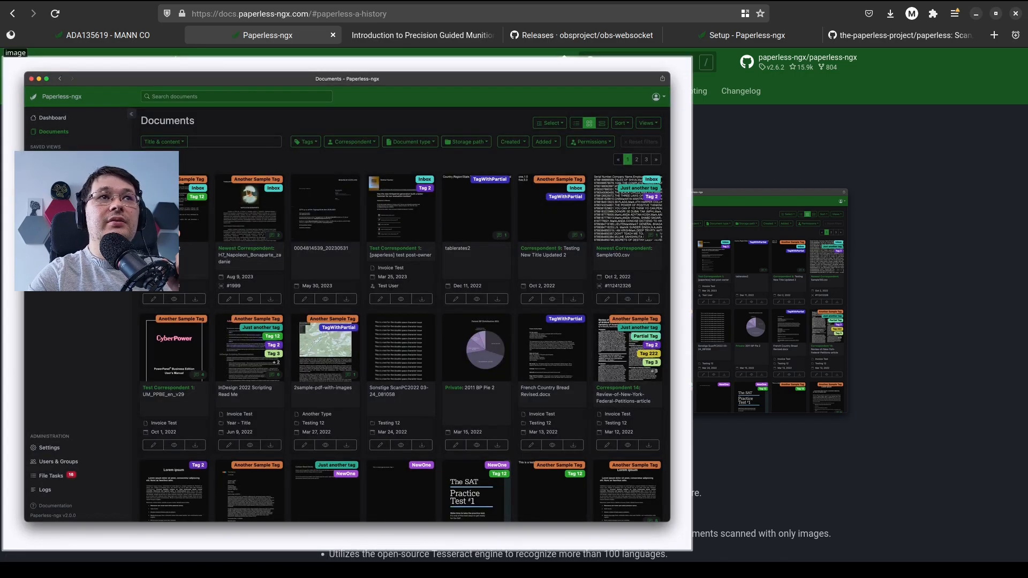
click(586, 453)
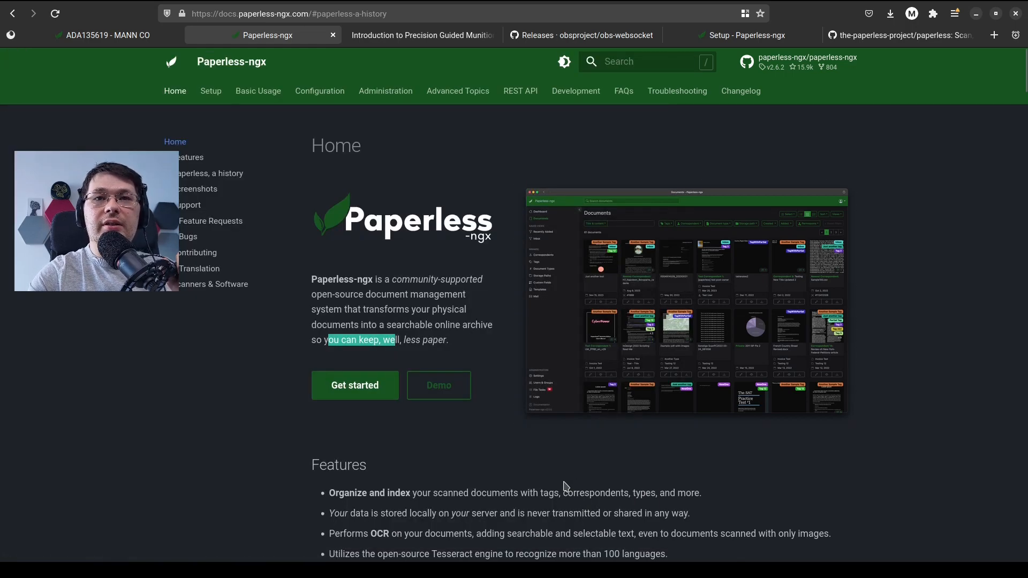
scroll(565, 486, down, 6)
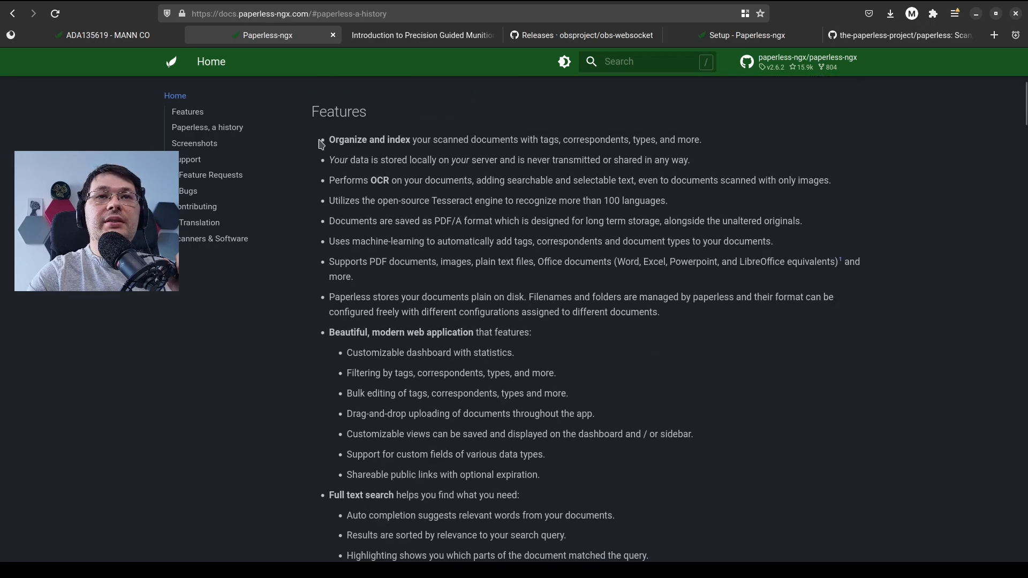
drag(335, 140, 345, 140)
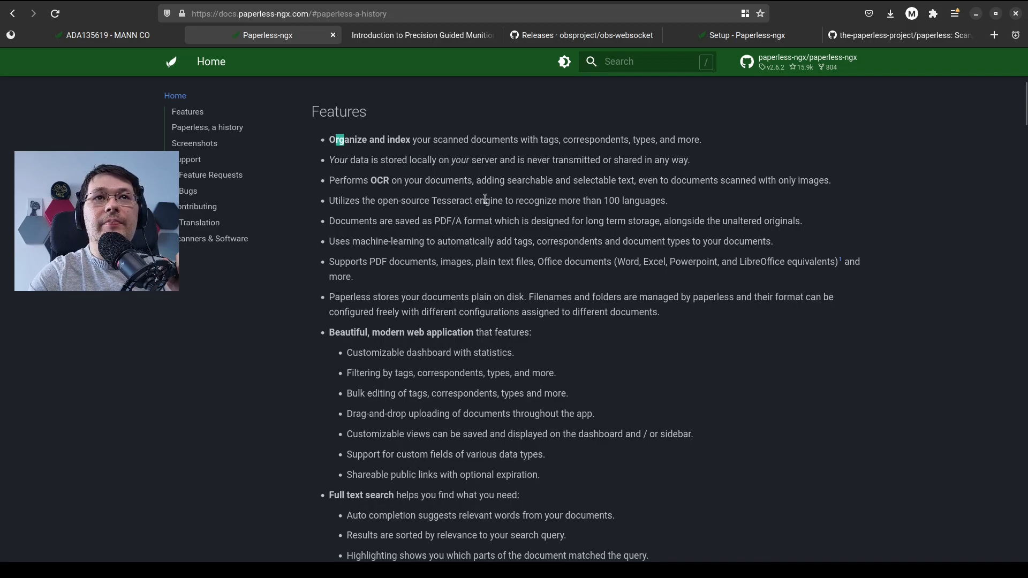
drag(368, 180, 485, 215)
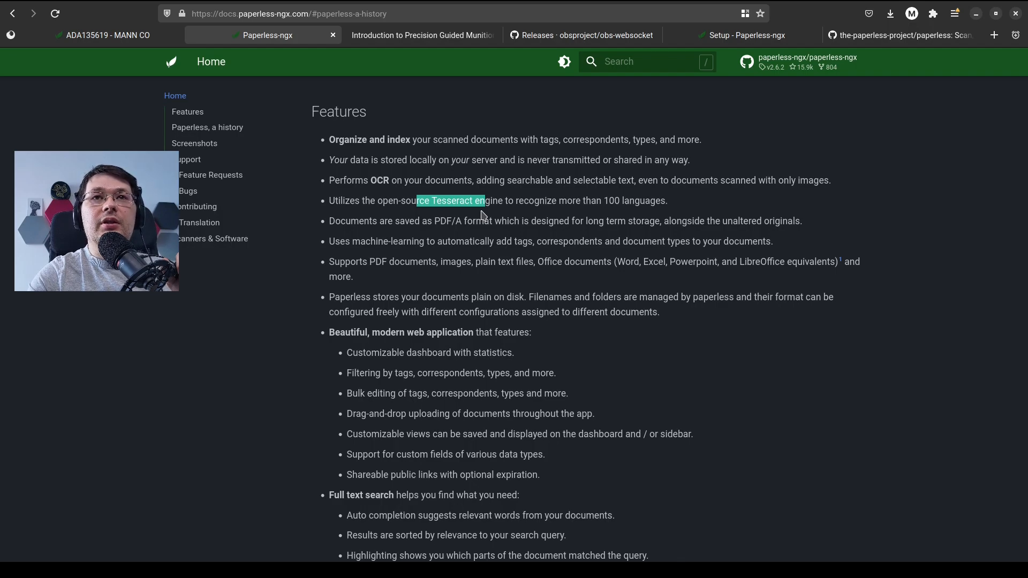
drag(568, 200, 597, 201)
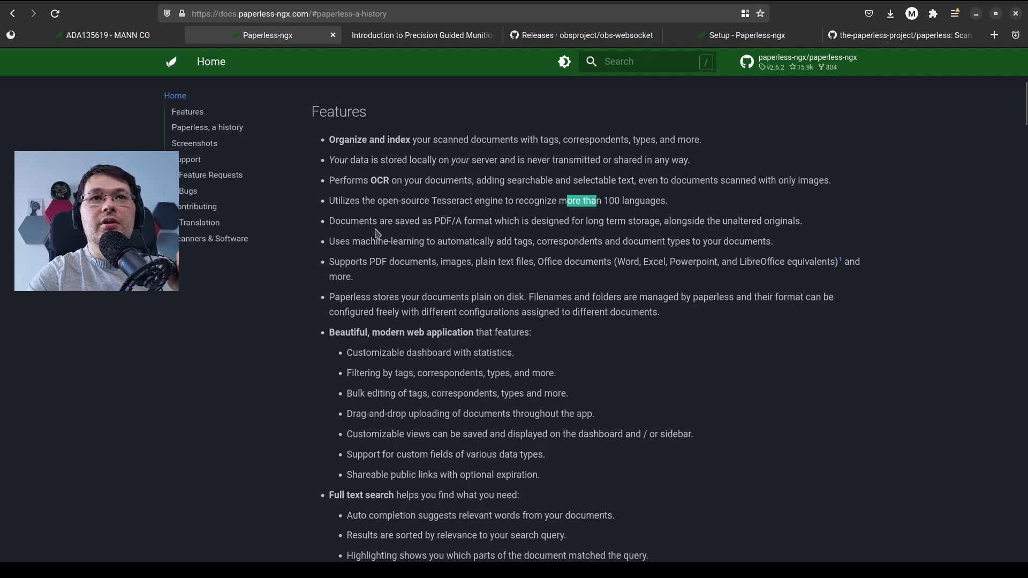
Read the Features entries on the PDF/A storage format, machine-learning tagging and supported file types
click(441, 225)
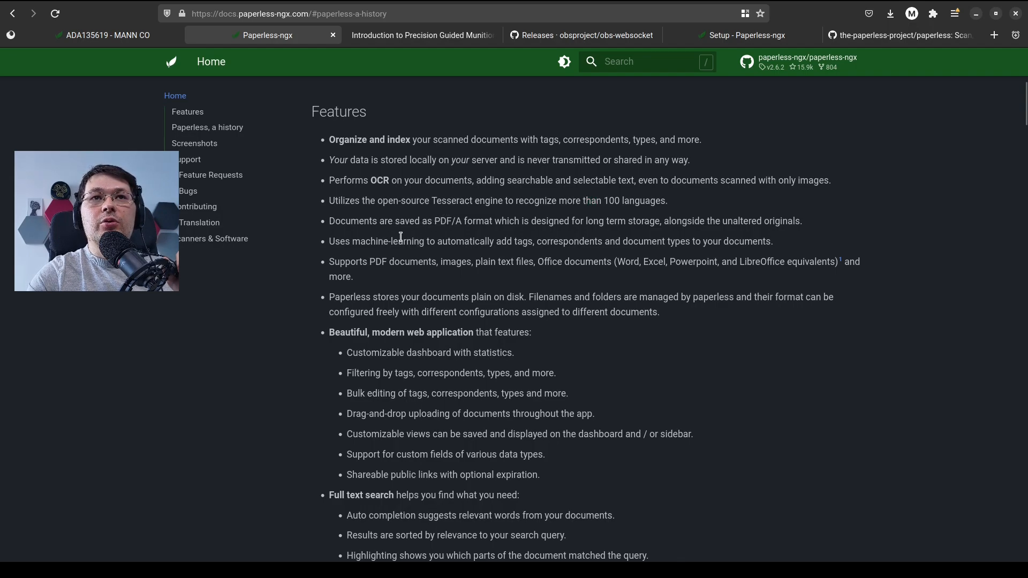
drag(458, 234, 492, 225)
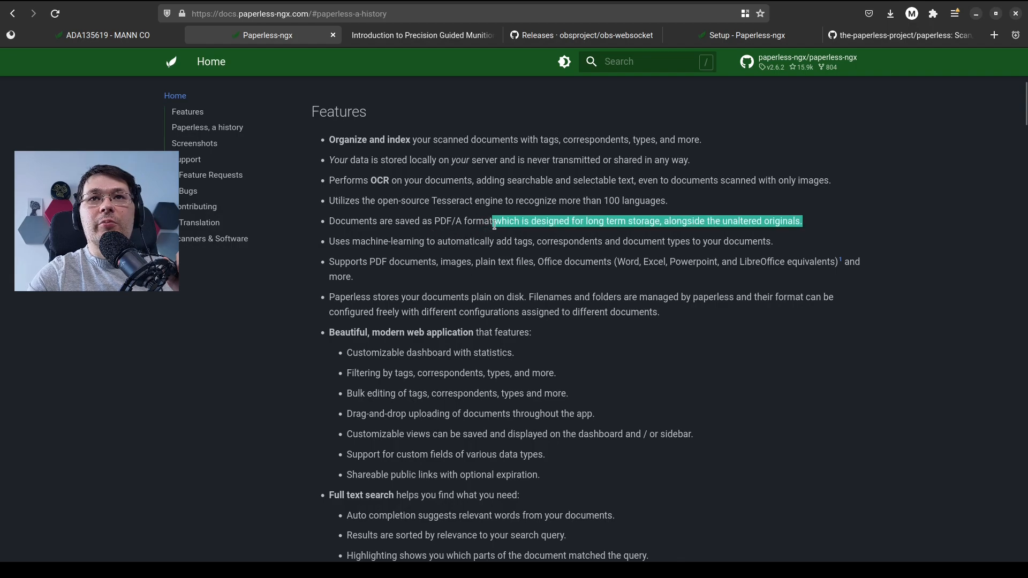
click(528, 219)
drag(558, 223, 604, 223)
click(610, 224)
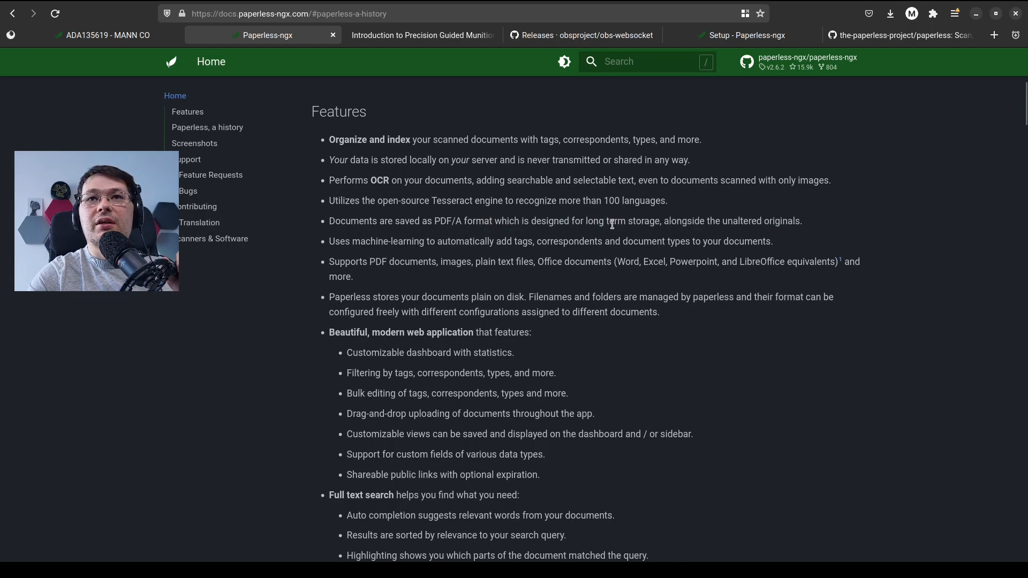
drag(670, 222, 672, 221)
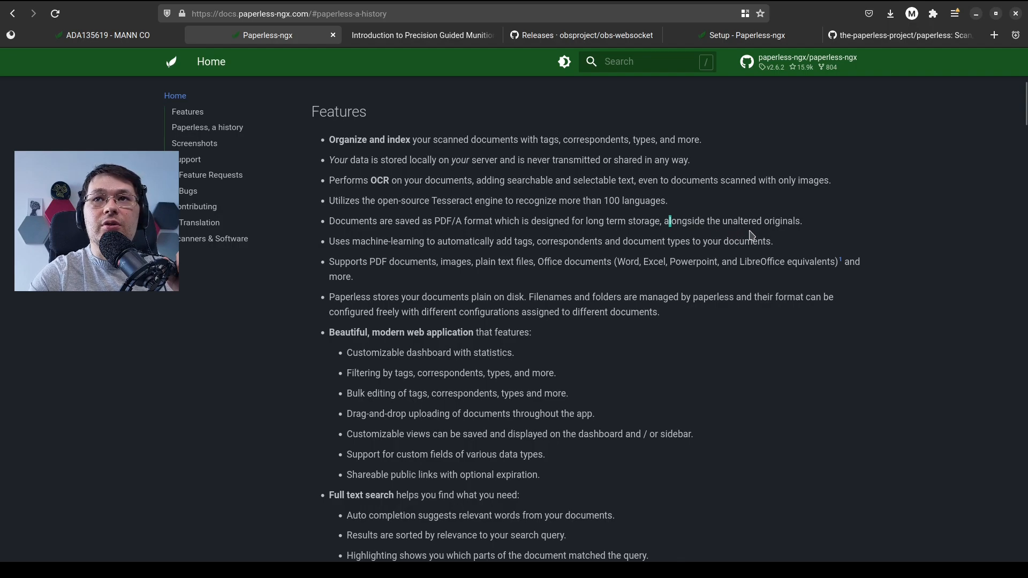
click(409, 278)
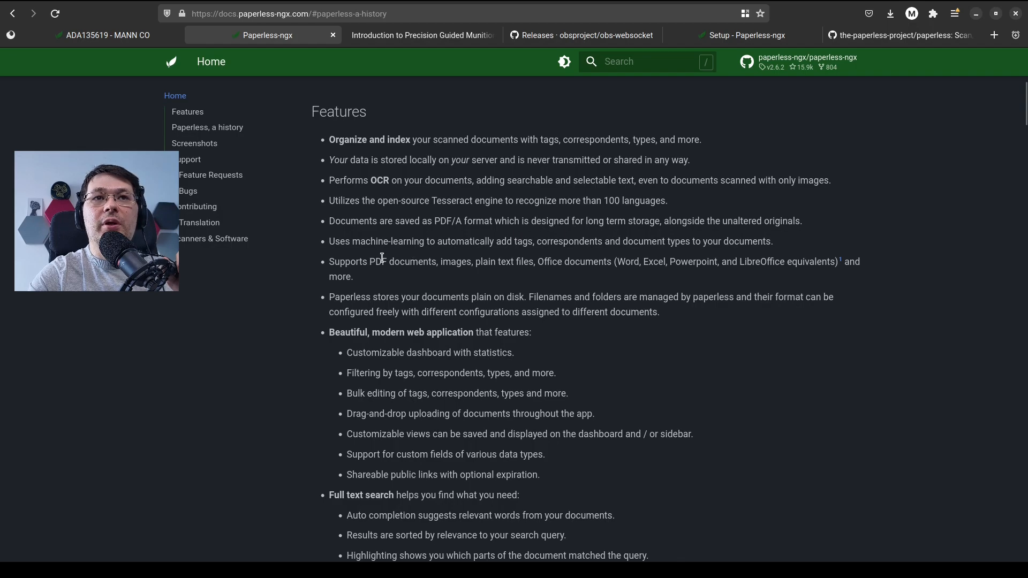
drag(386, 262, 489, 262)
drag(506, 262, 511, 262)
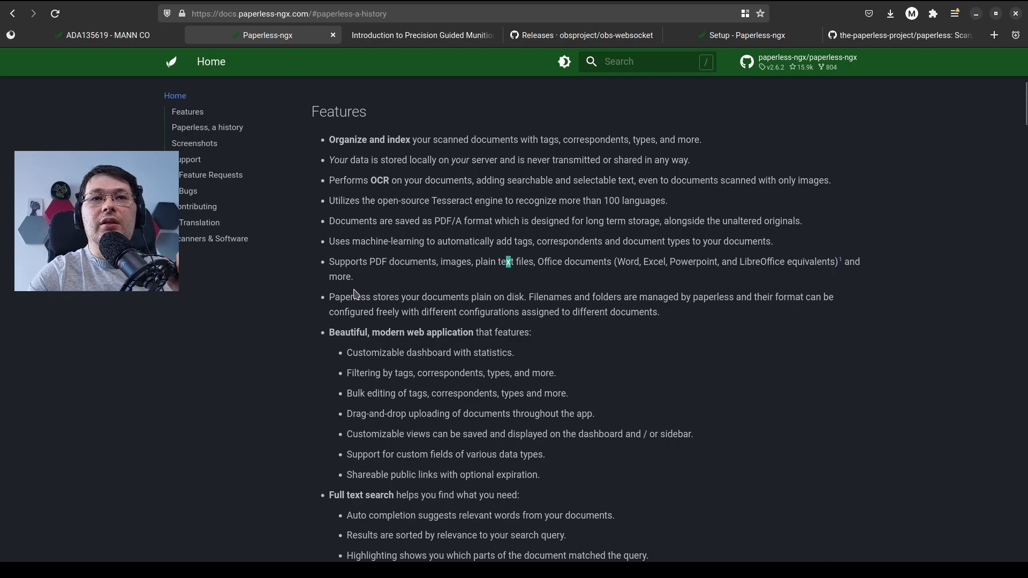
Read the Features entries on the web application, full text search and email processing
scroll(361, 294, down, 2)
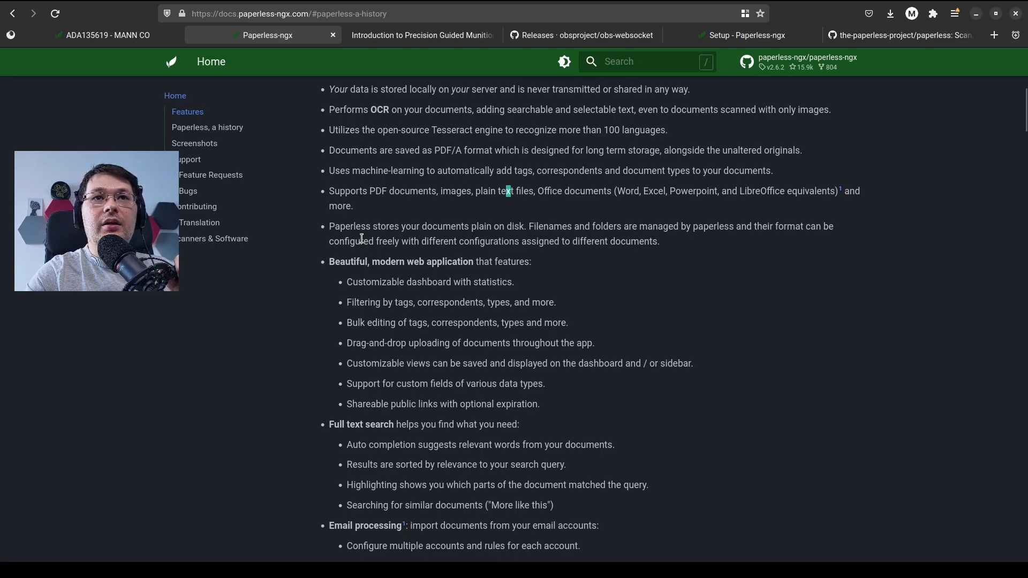
scroll(381, 266, down, 2)
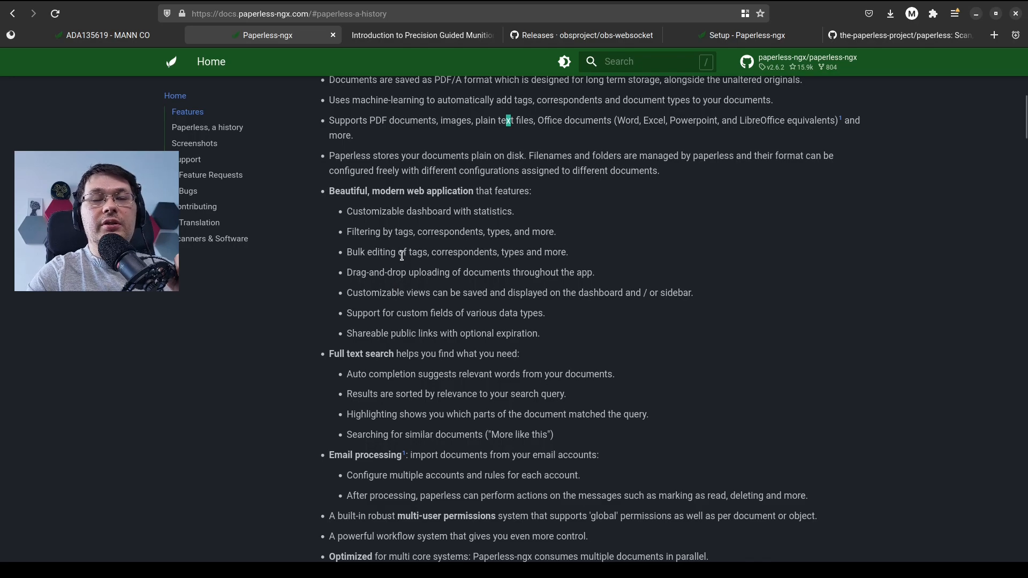
scroll(381, 280, down, 1)
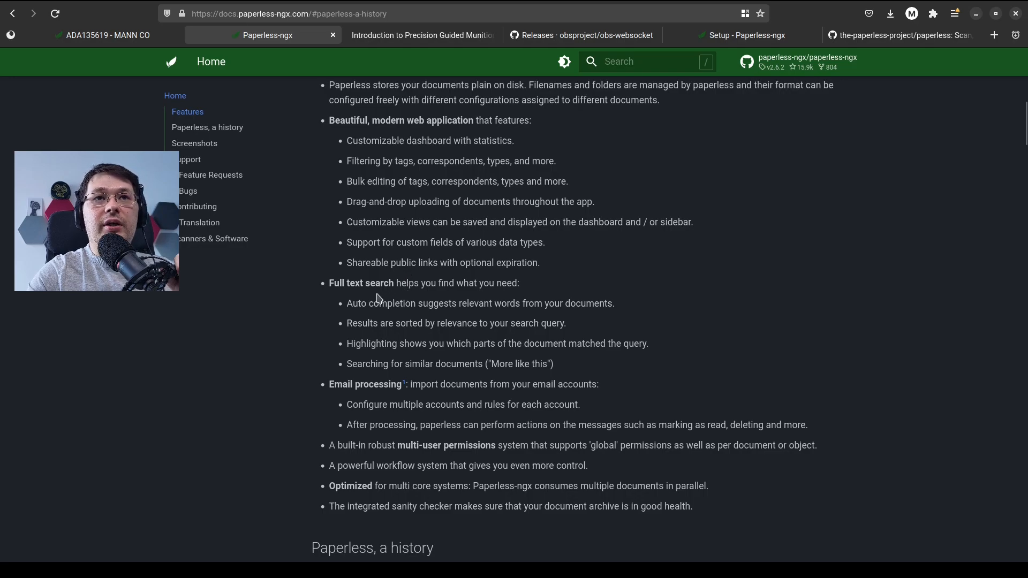
drag(339, 283, 451, 283)
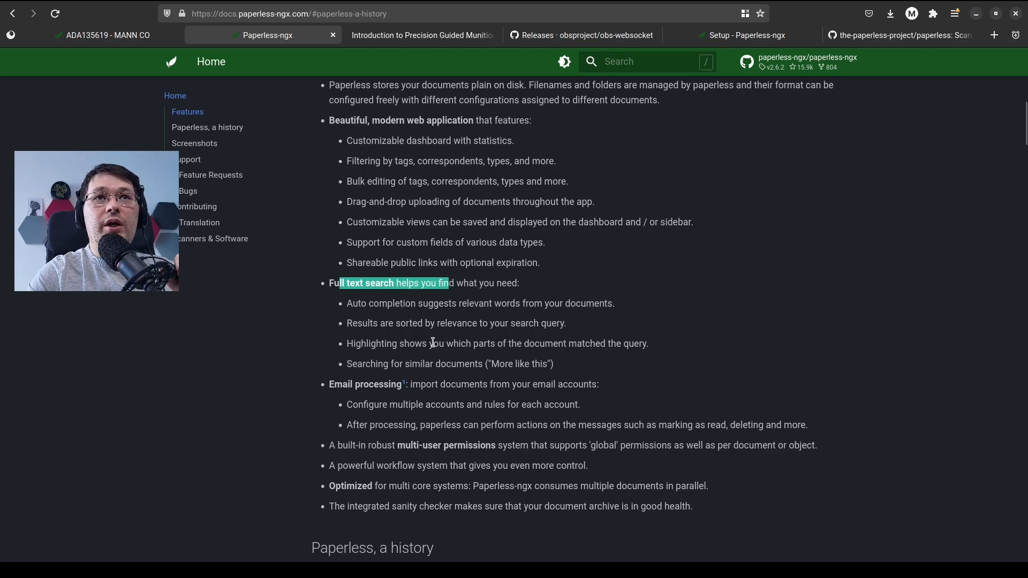
scroll(428, 350, down, 2)
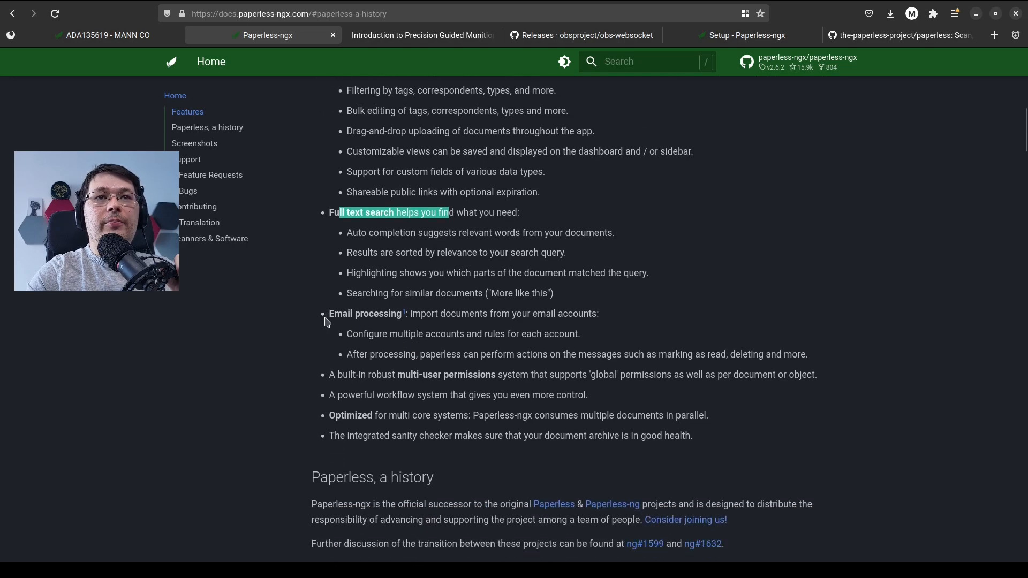
drag(343, 316, 444, 327)
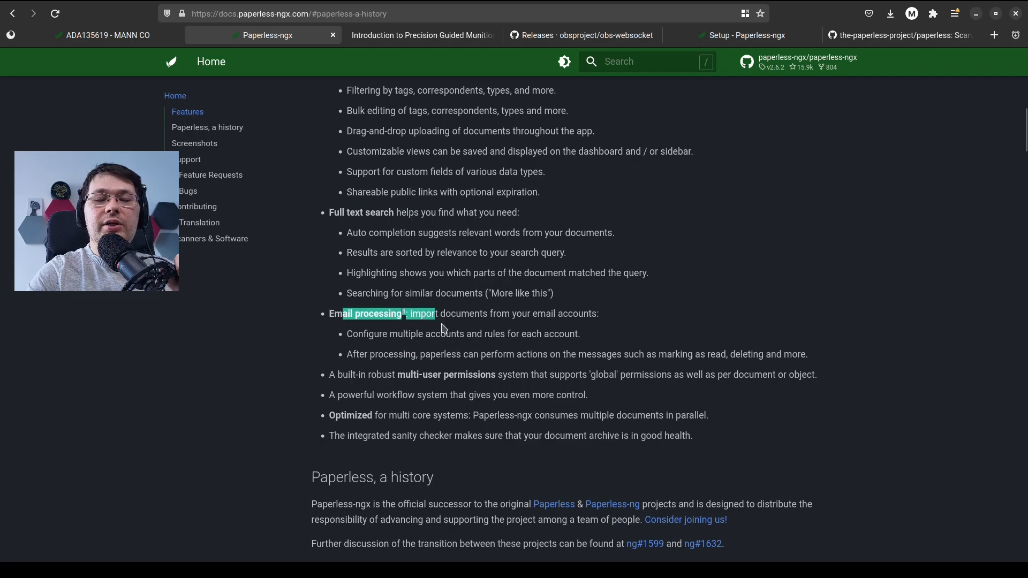
click(420, 358)
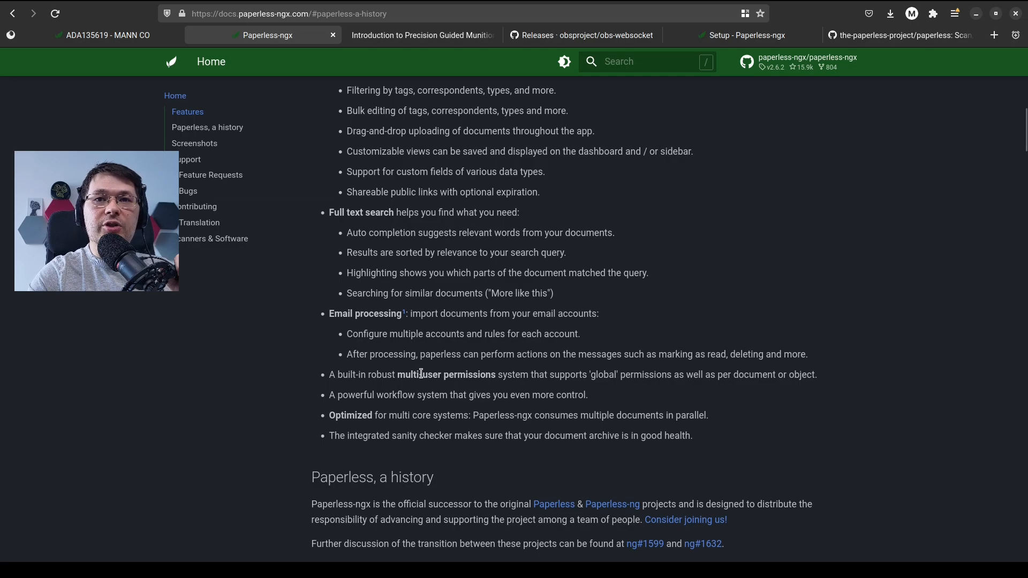
Examine the remaining Features entries on multi-user permissions, the workflow system, multi core optimization and the sanity checker
scroll(421, 378, down, 1)
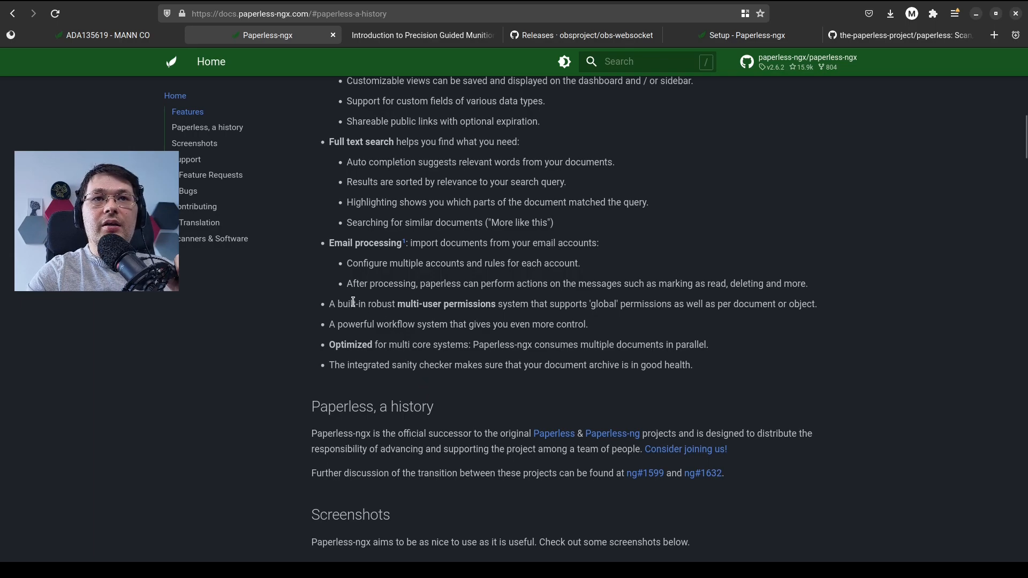
drag(353, 303, 422, 307)
click(452, 316)
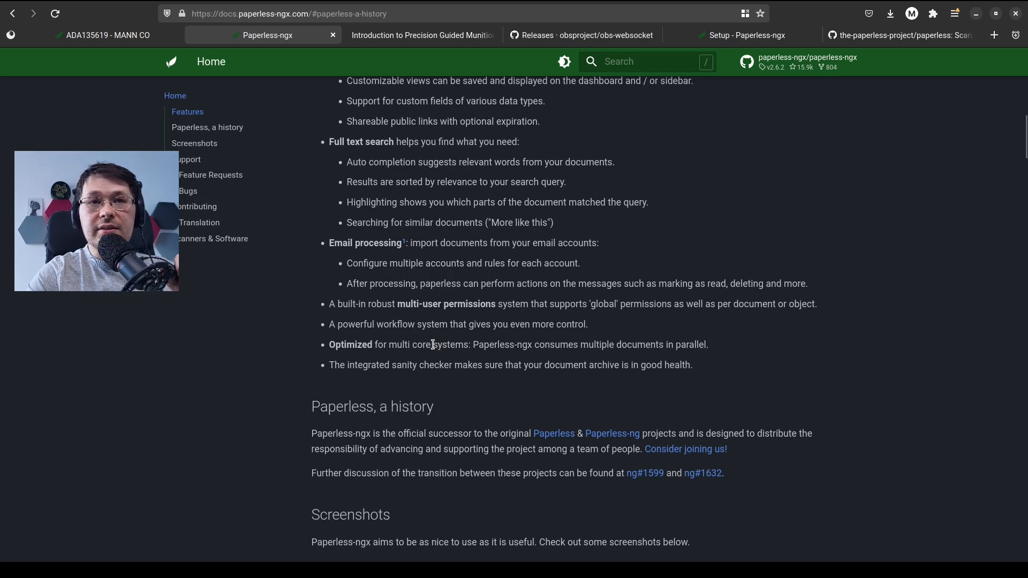
scroll(405, 348, down, 2)
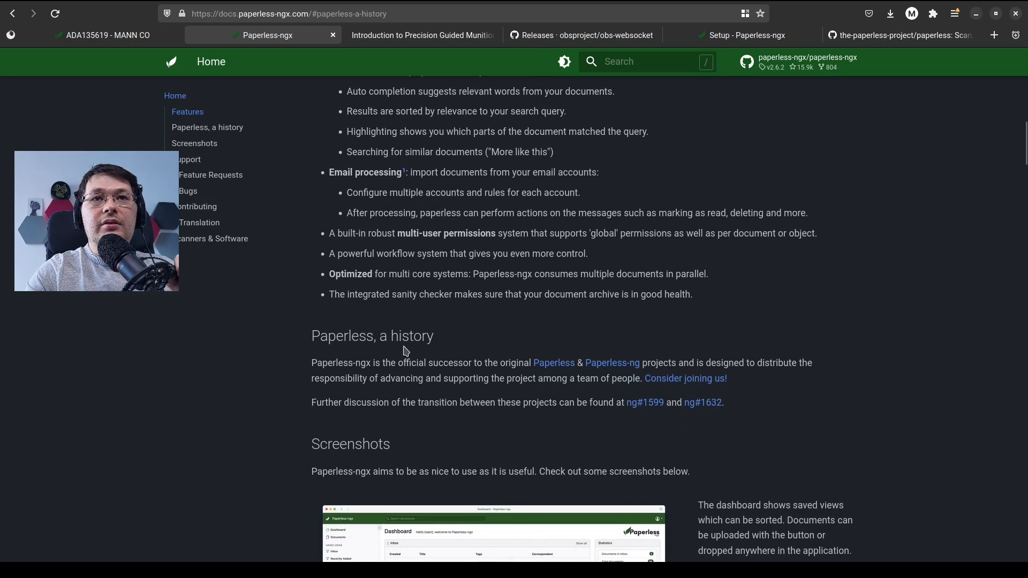
drag(348, 256, 425, 259)
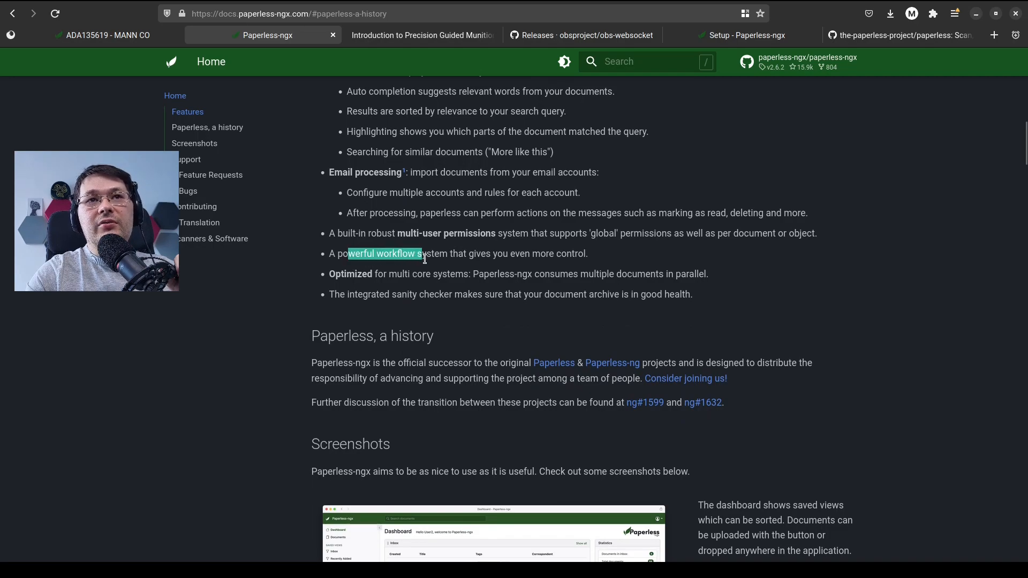
click(462, 267)
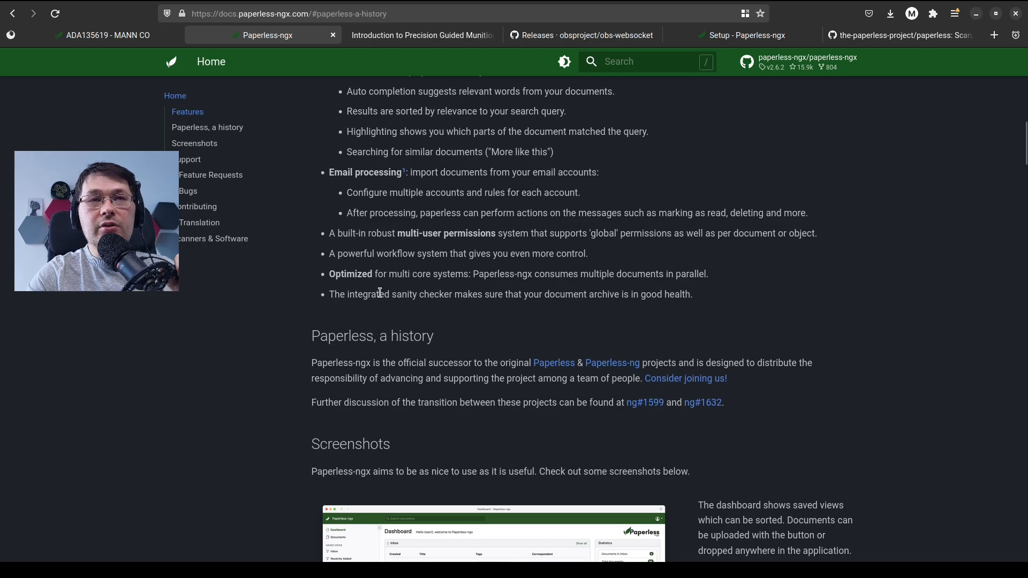
drag(335, 175, 379, 175)
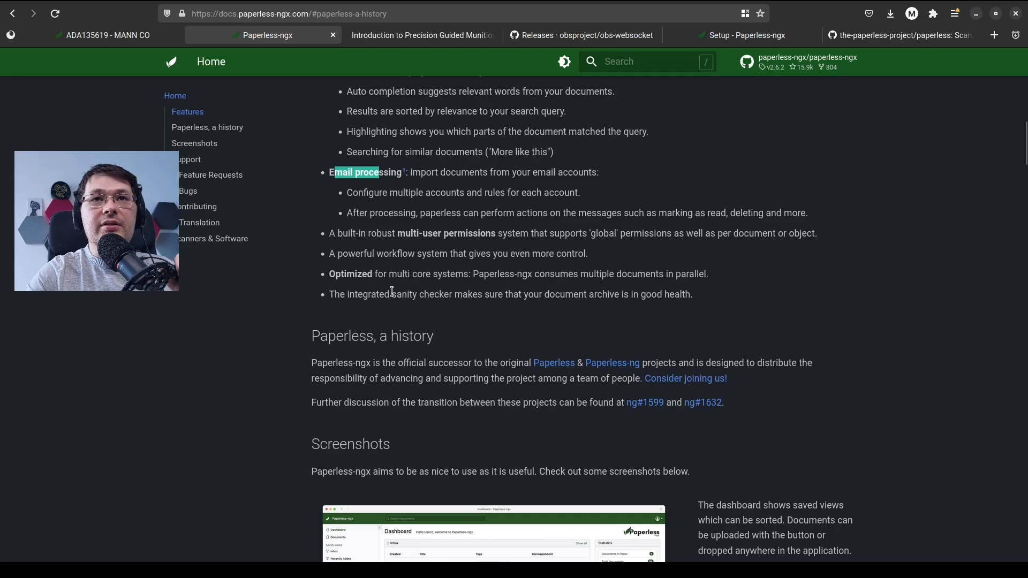
scroll(392, 292, down, 2)
drag(336, 205, 557, 207)
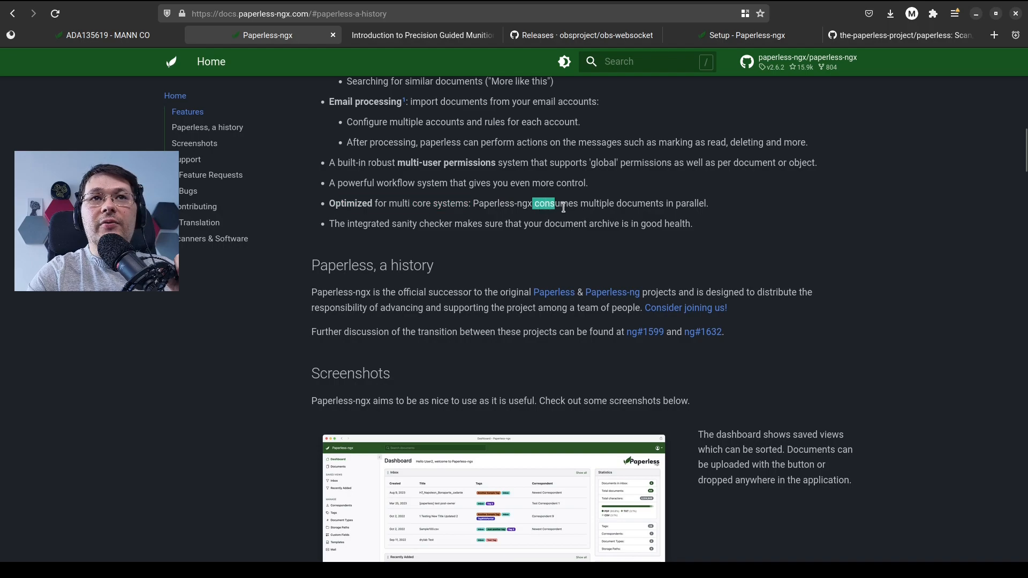
click(574, 206)
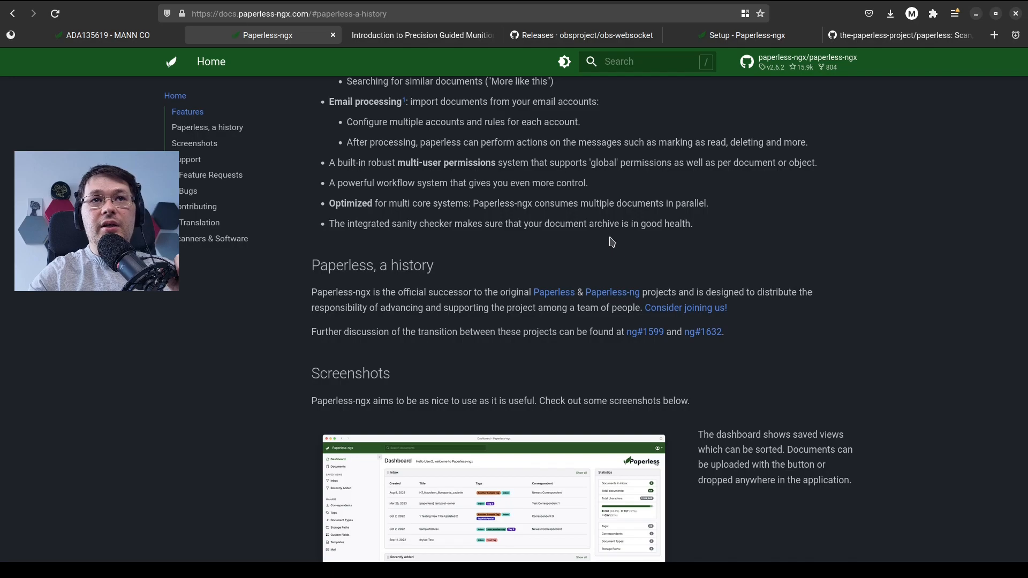
Look through the Screenshots section from the dashboard to mail rules and workflows, and preview the first mobile device image
scroll(615, 242, down, 2)
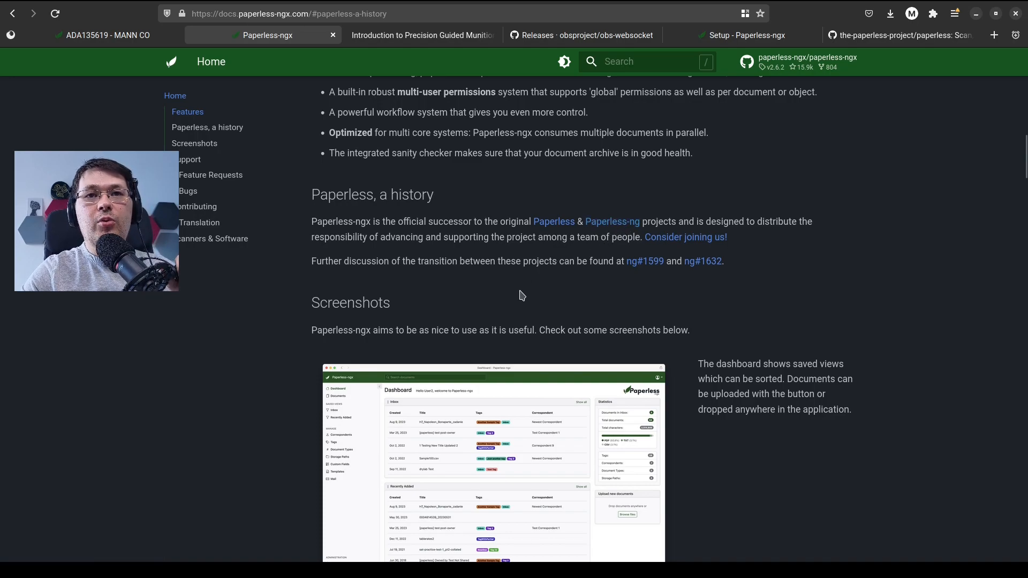
scroll(524, 306, down, 3)
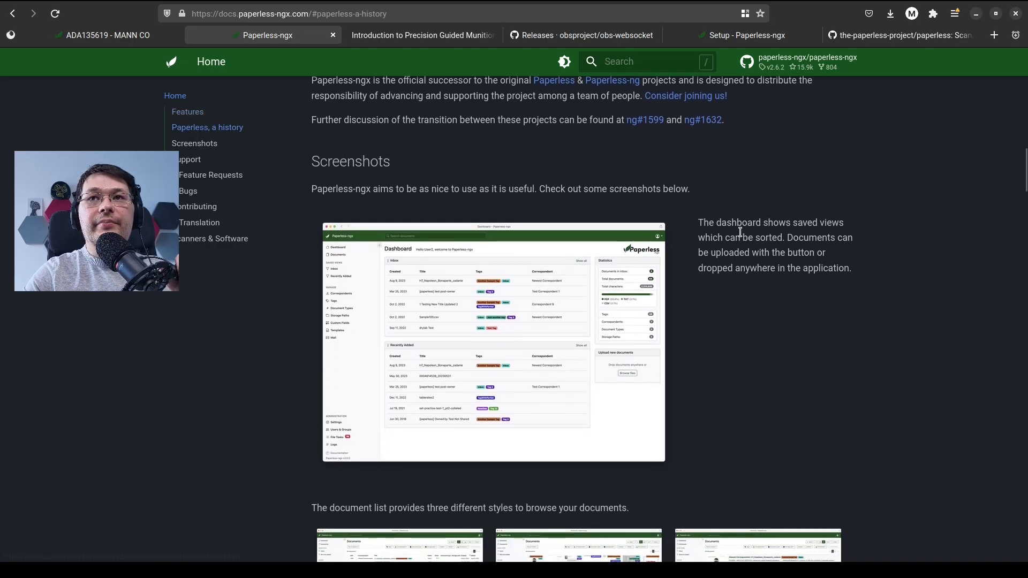
scroll(741, 235, down, 3)
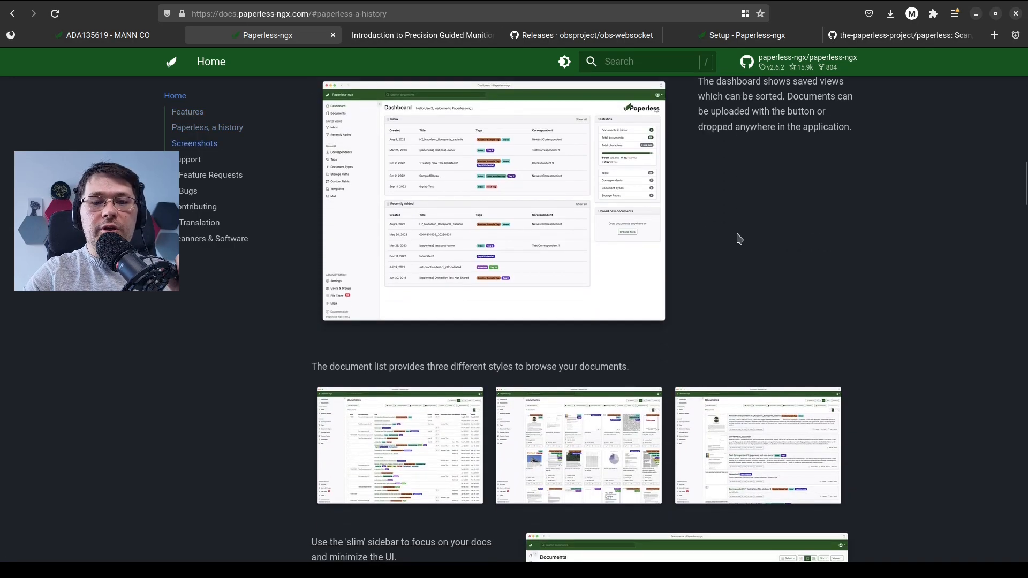
scroll(741, 237, down, 2)
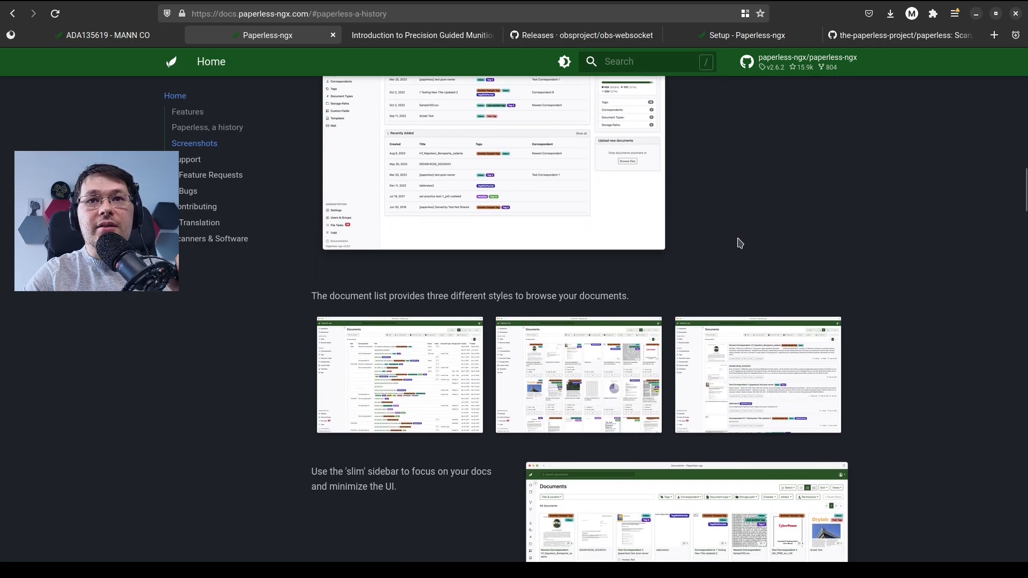
scroll(741, 244, down, 13)
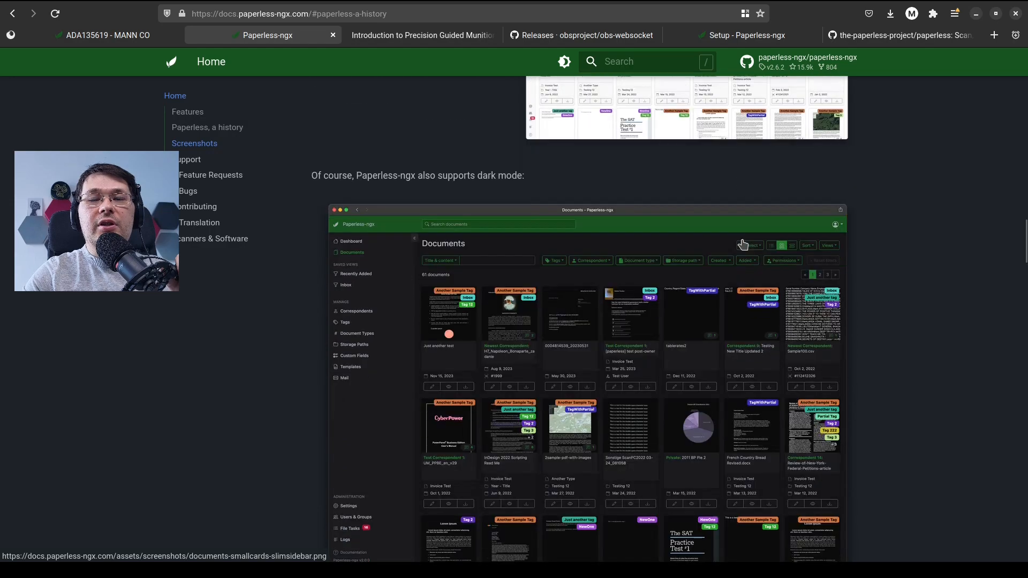
scroll(742, 245, down, 20)
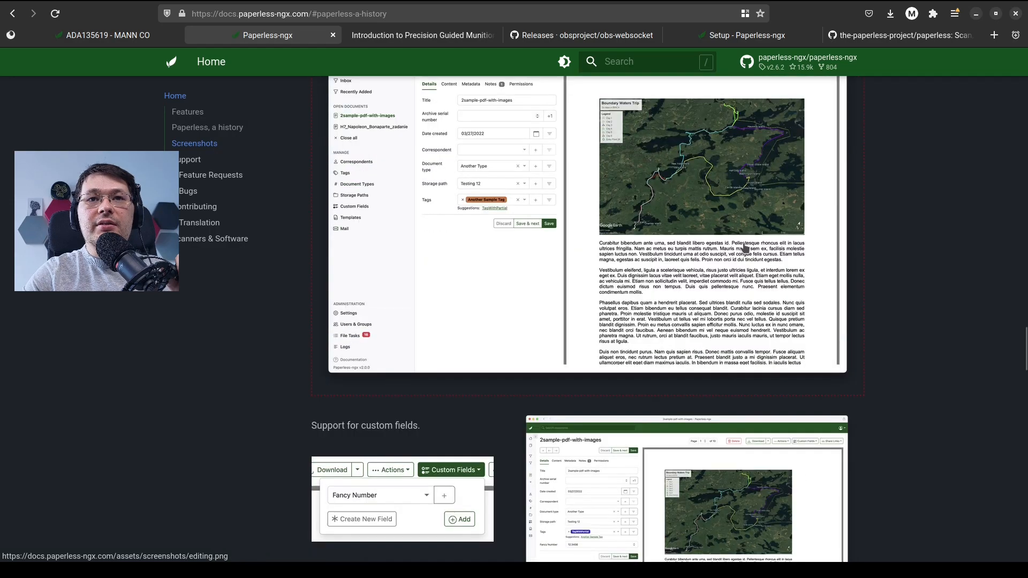
scroll(742, 258, down, 20)
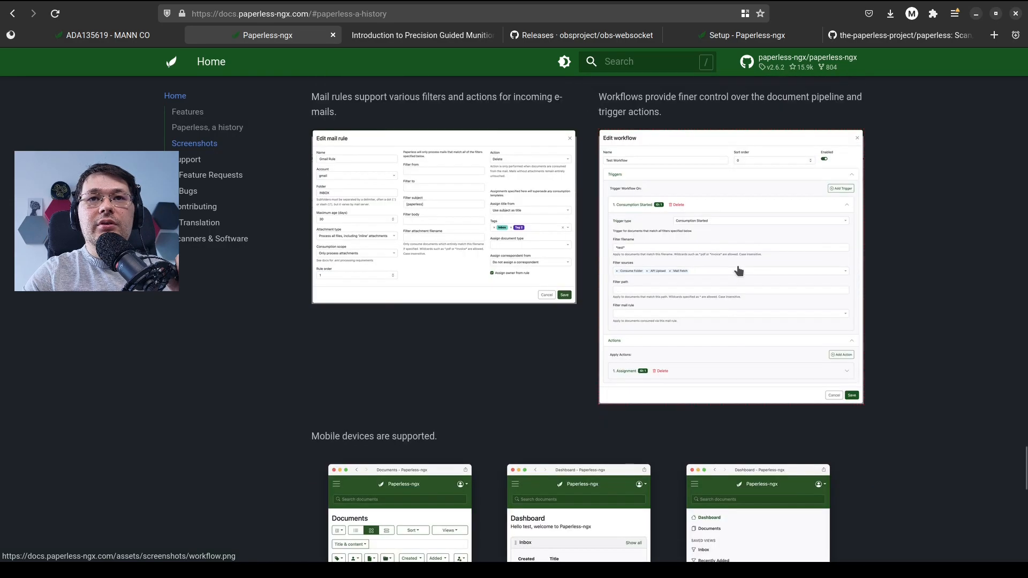
mouse_move(428, 336)
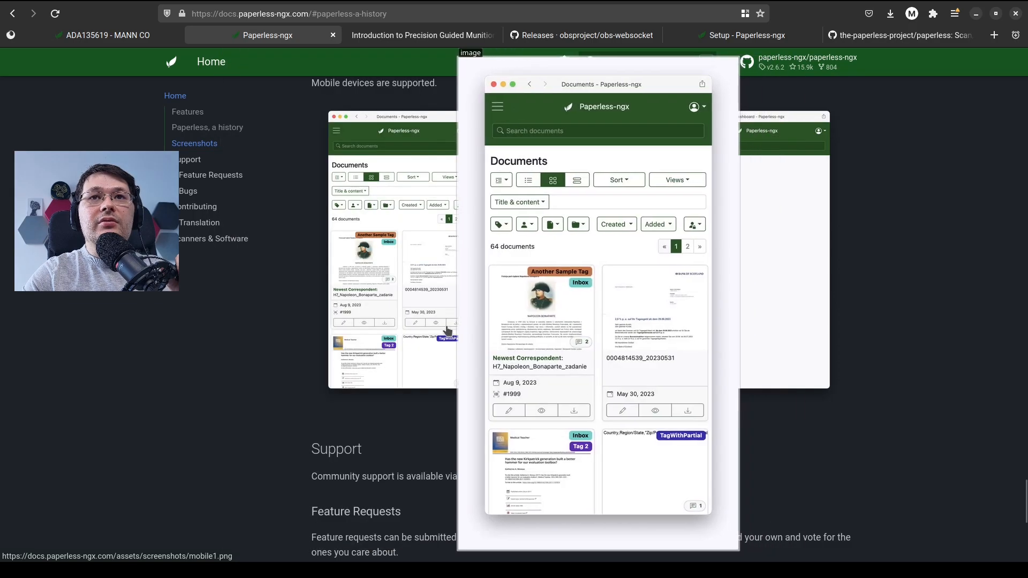
Preview the dashboard and navigation menu images for mobile devices, and return to the beginning of the home page
mouse_move(632, 305)
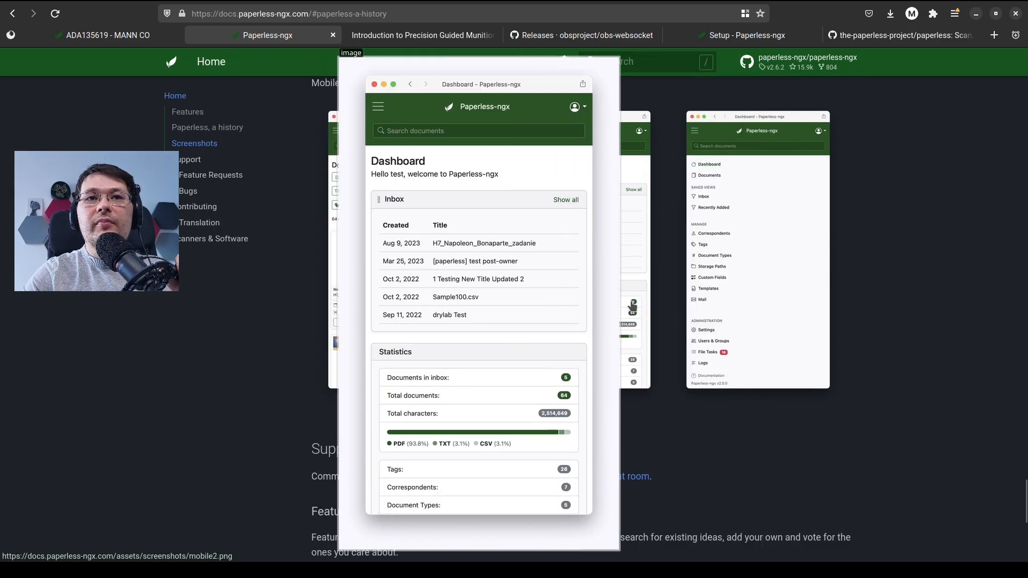
mouse_move(718, 306)
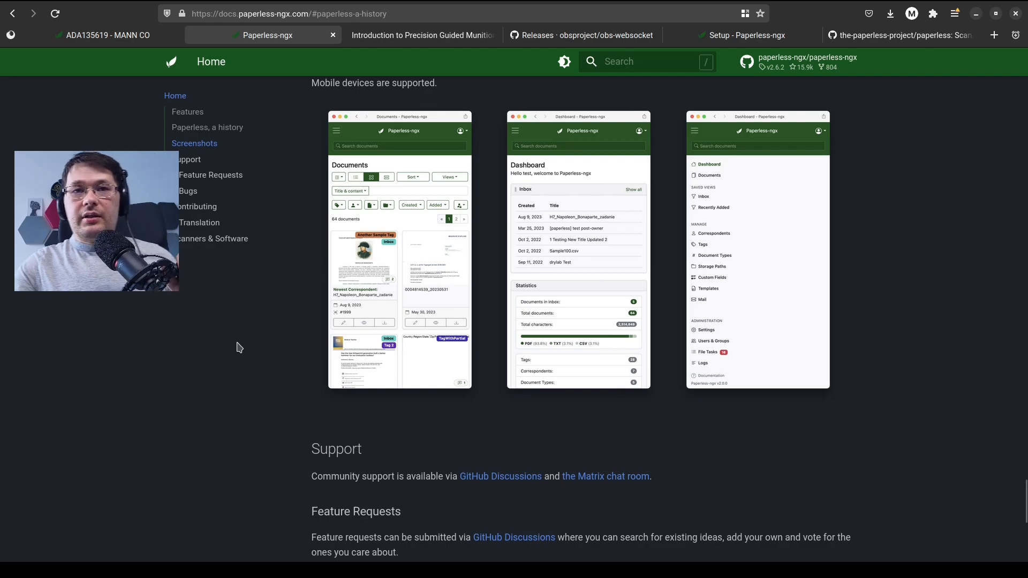
mouse_move(352, 228)
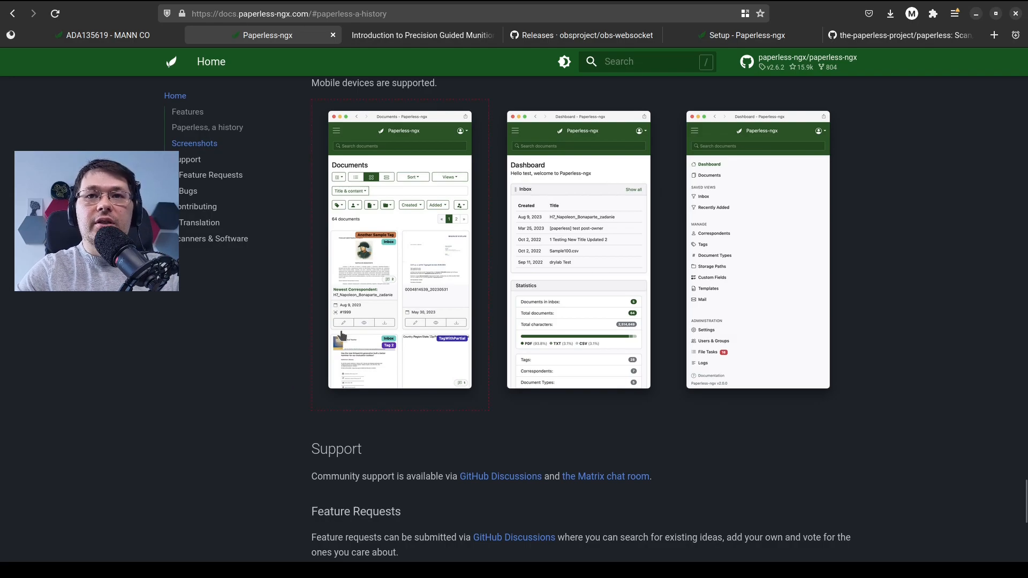
scroll(261, 336, down, 3)
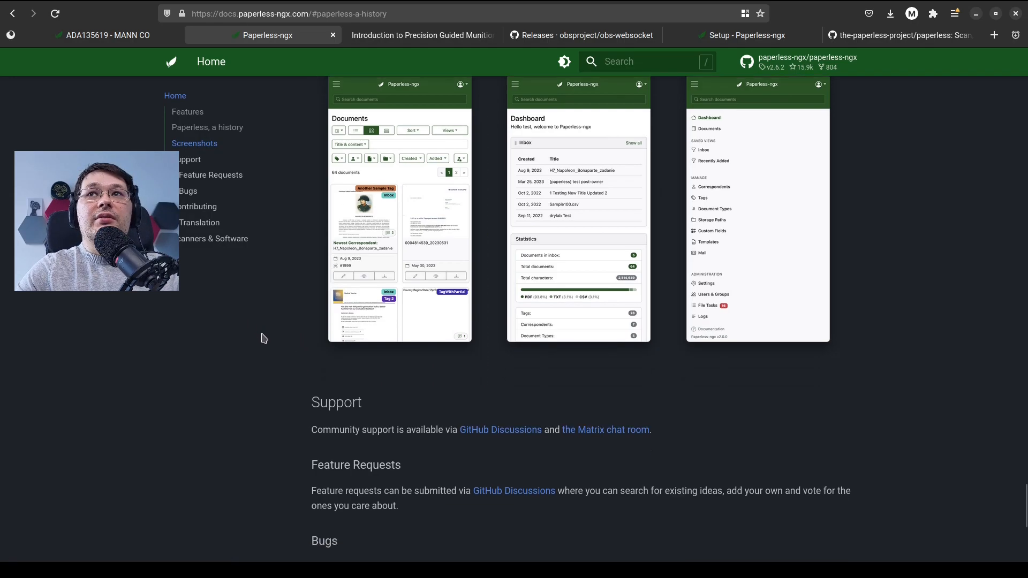
scroll(263, 334, up, 7)
scroll(266, 324, up, 15)
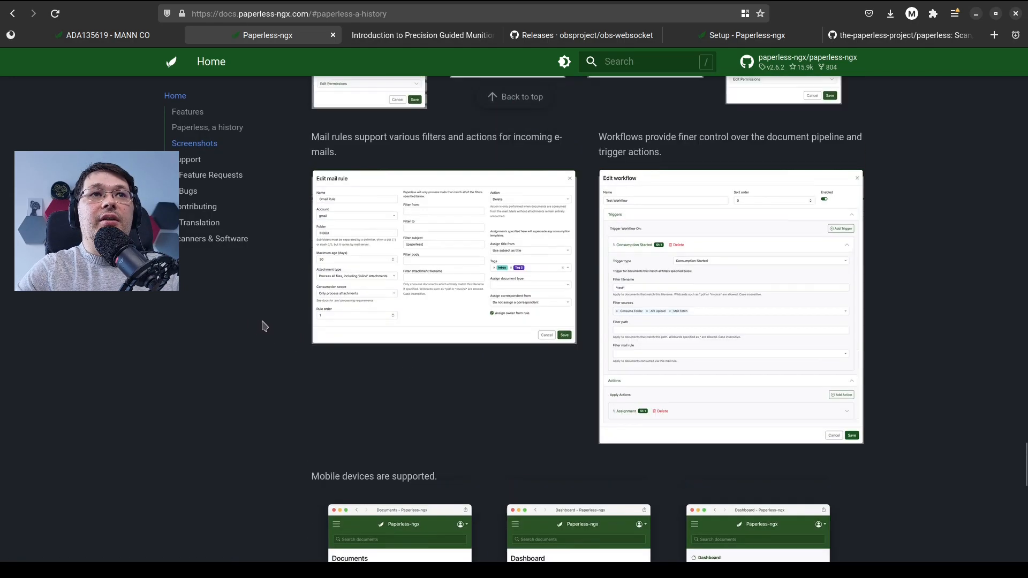
scroll(269, 317, up, 5)
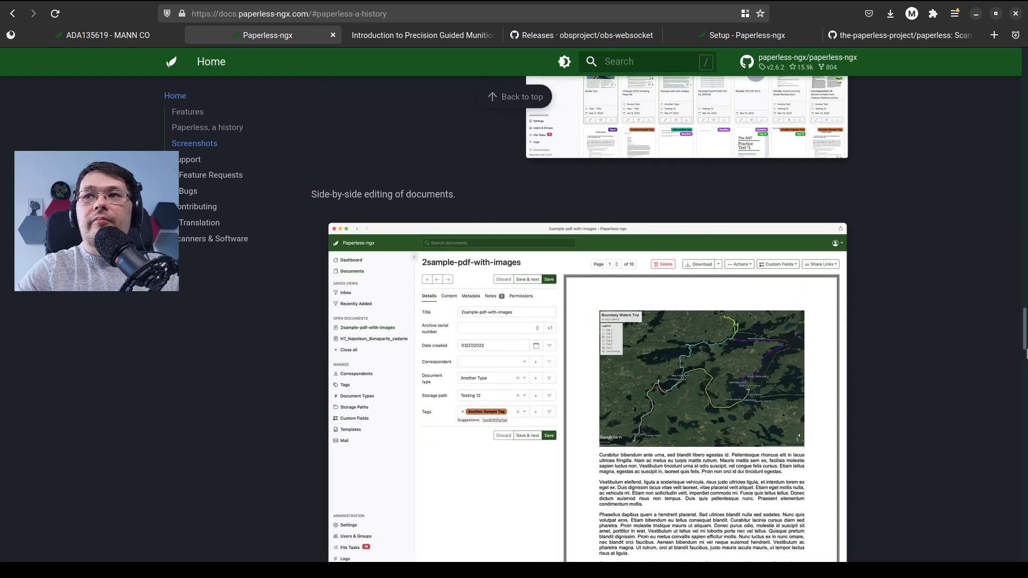
drag(1025, 330, 1026, 69)
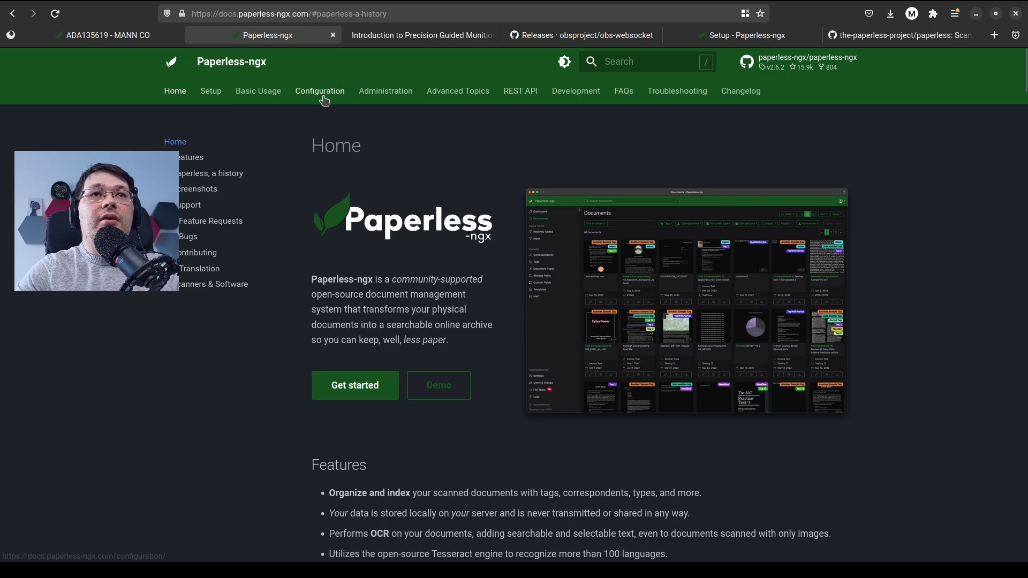
Look through the Basic Usage, Setup, Configuration and Administration pages of the documentation
click(268, 97)
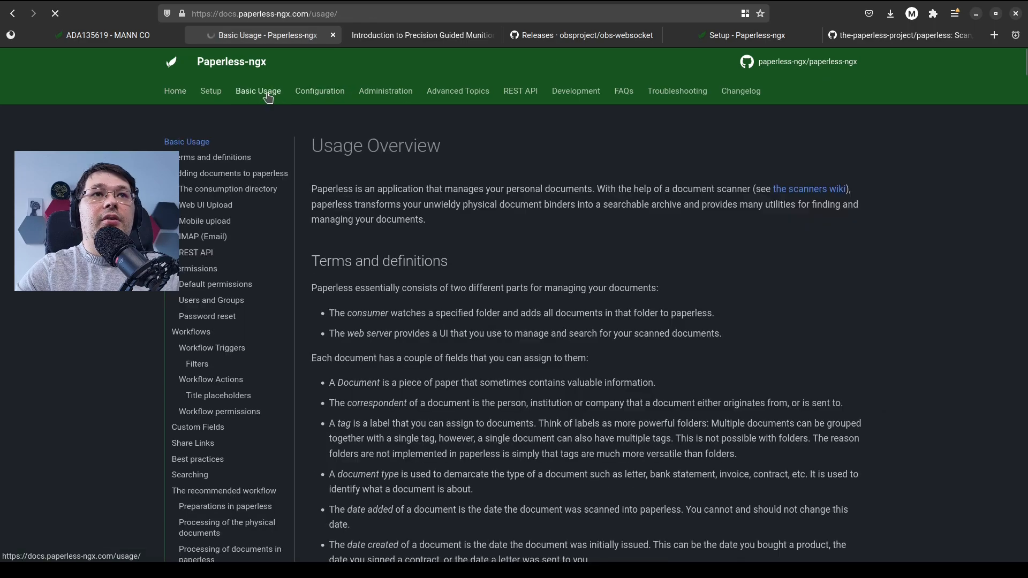
click(207, 95)
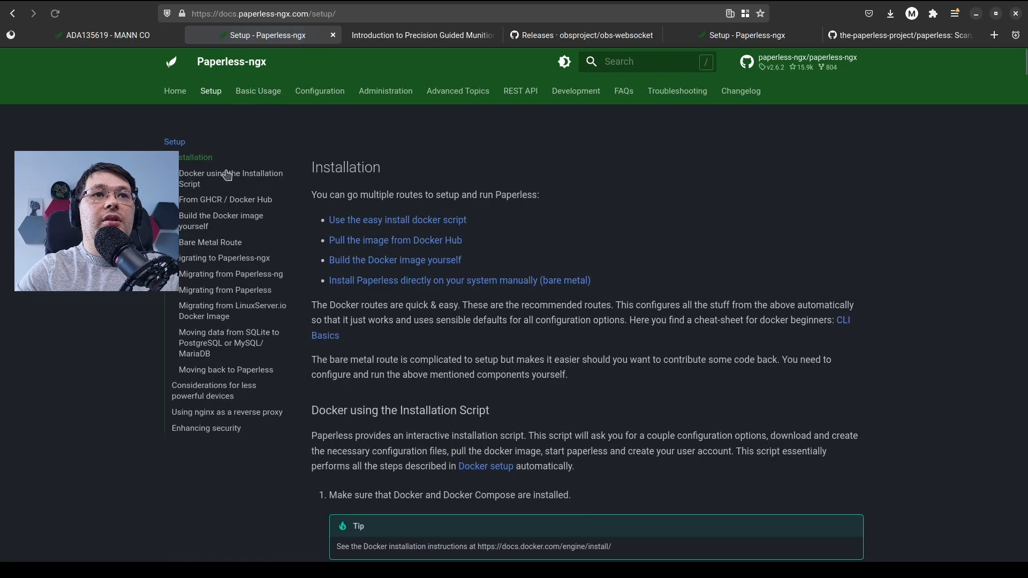
click(333, 99)
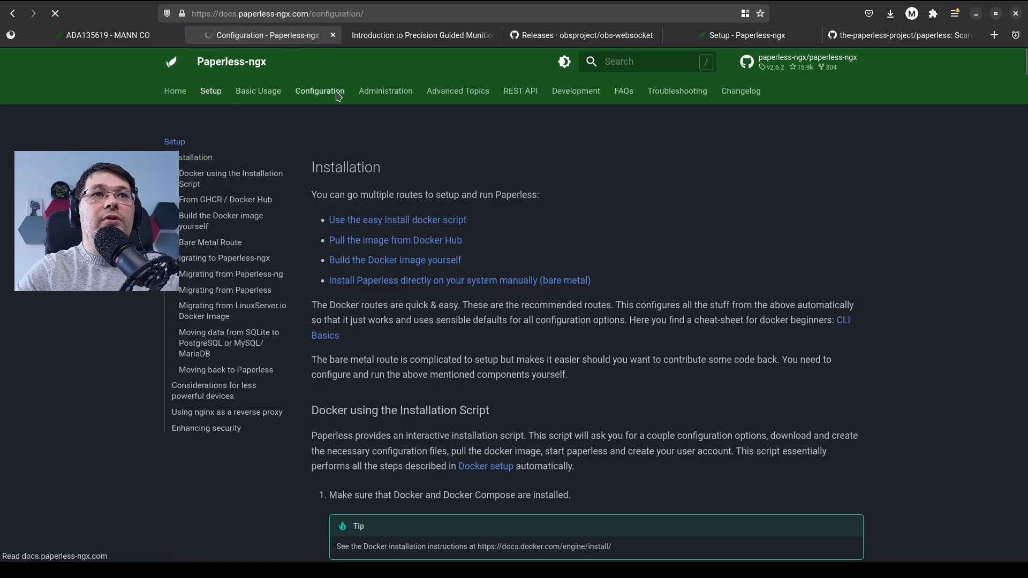
click(377, 95)
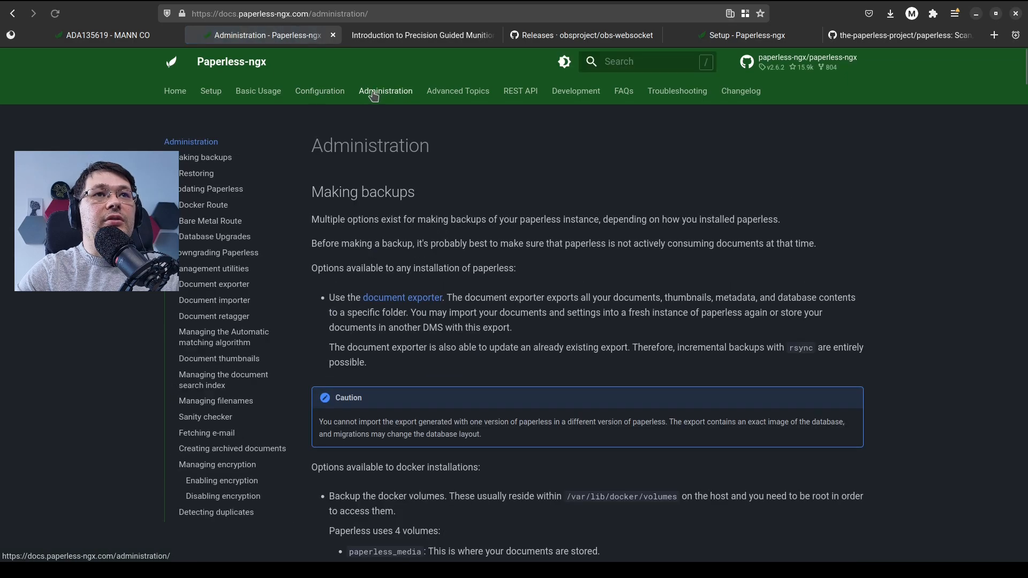
Open the easy install docker script section of the Setup page and highlight its installation command
click(203, 95)
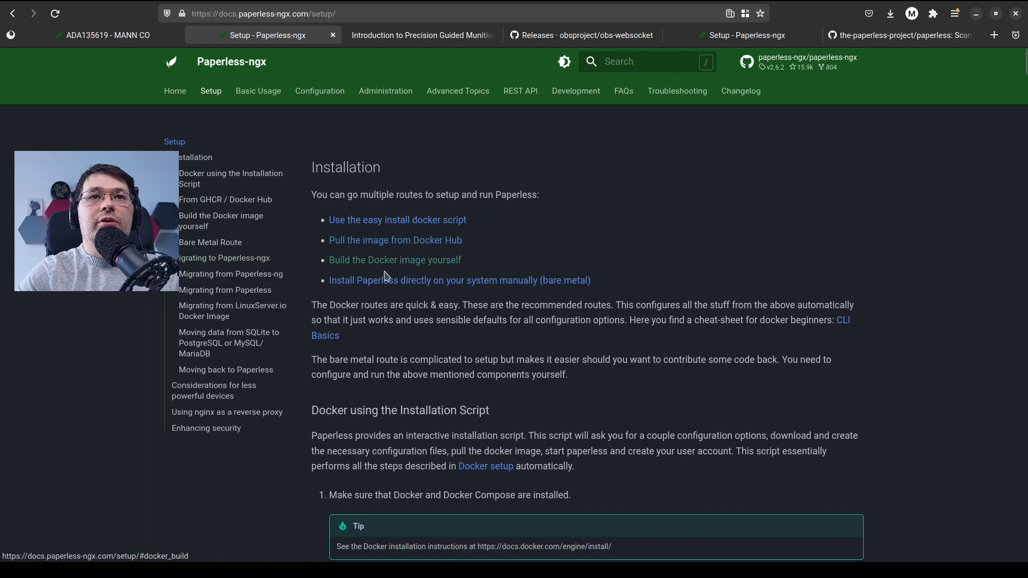
click(464, 223)
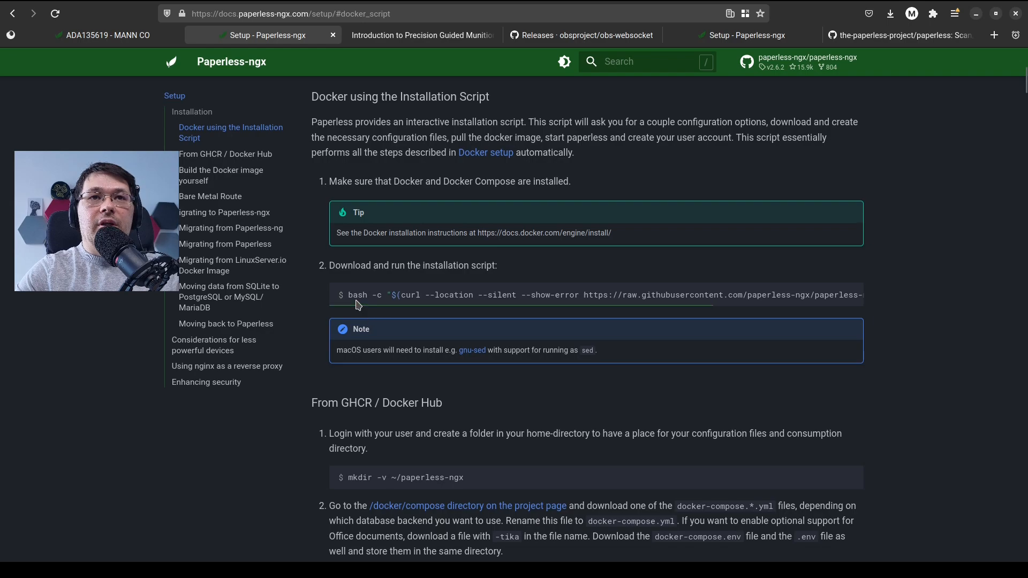
drag(350, 299, 909, 306)
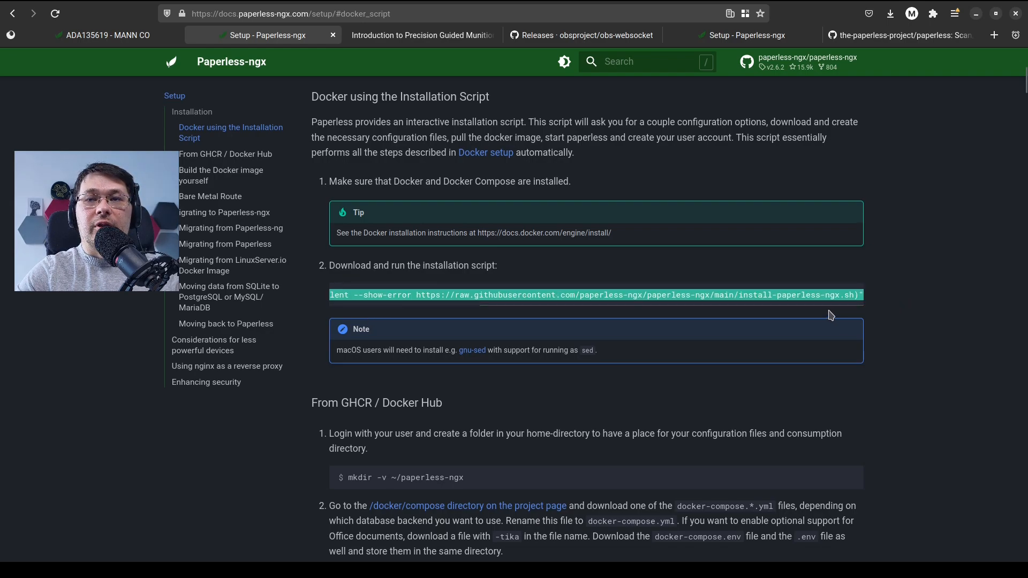
click(821, 296)
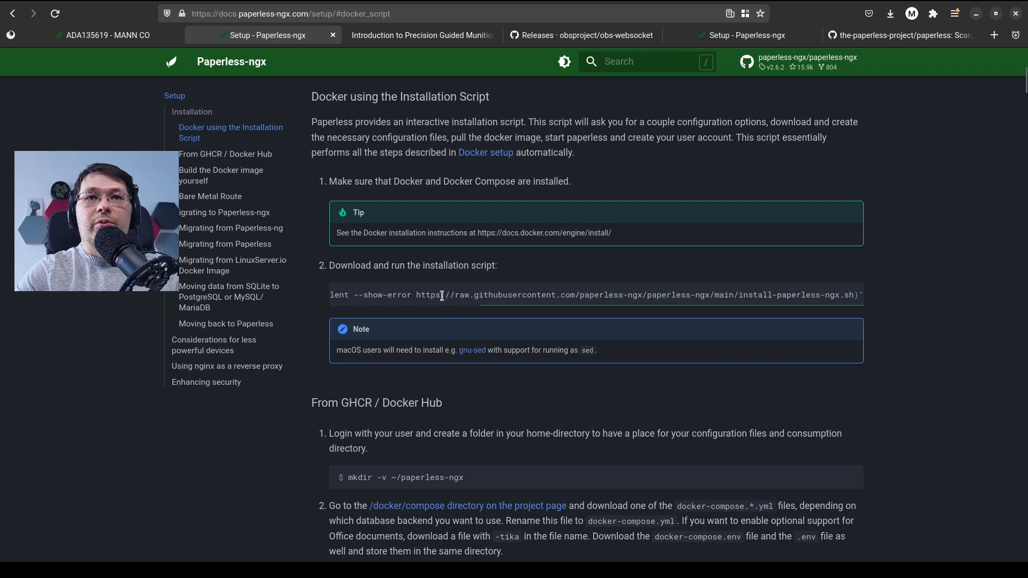
Open the install-paperless-ngx.sh URL from the installation command in a new browser tab with no container
drag(421, 296, 854, 297)
key(ctrl+c)
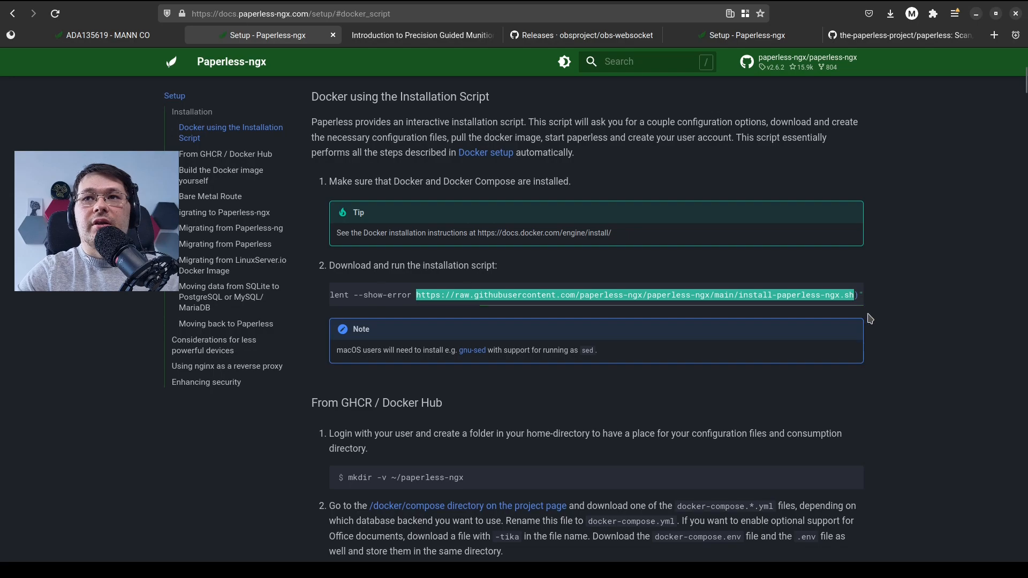
right_click(997, 36)
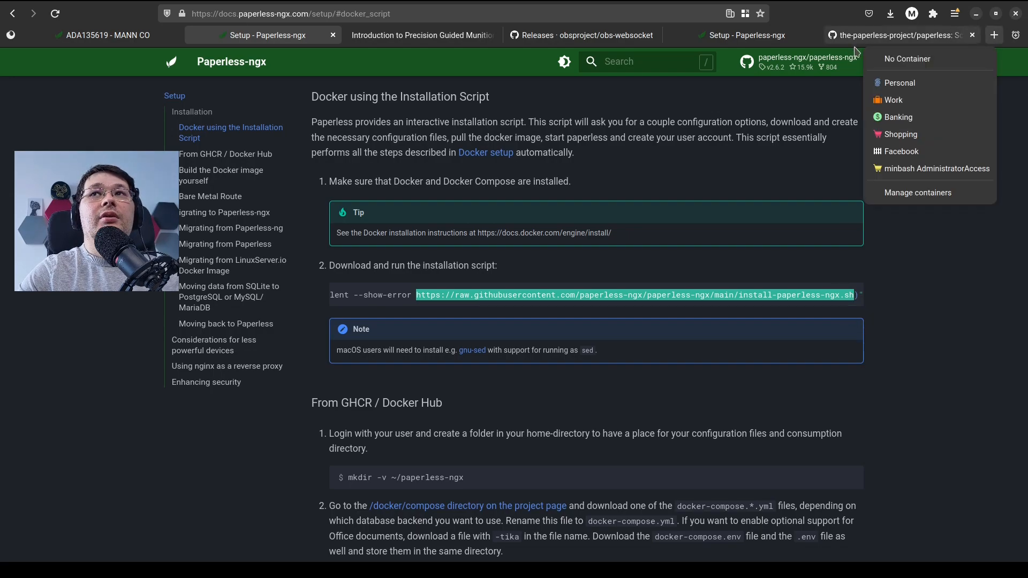
click(962, 62)
key(ctrl+v)
key(Return)
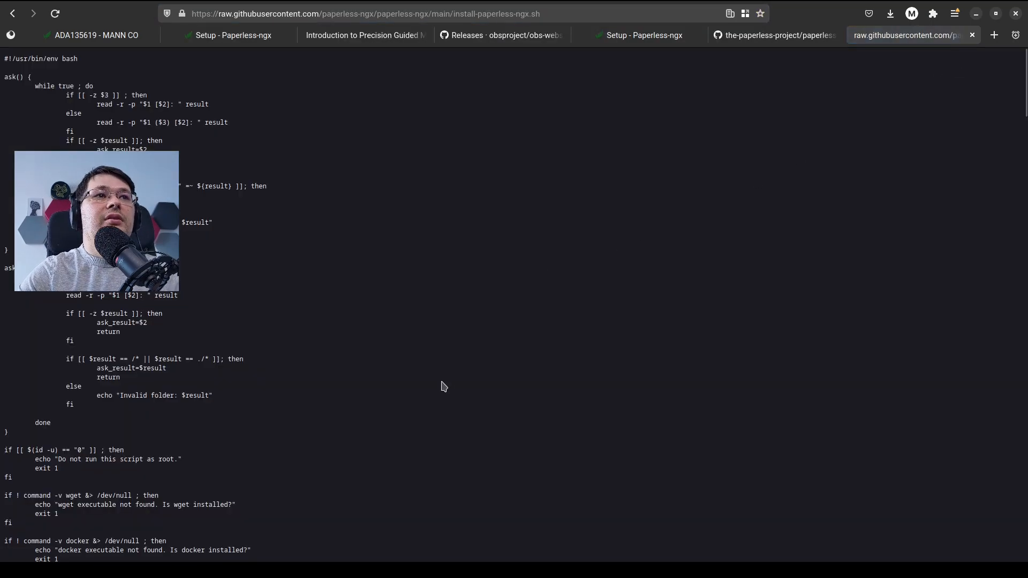
Examine the installation script's configuration questions, docker-compose edits and container startup commands
scroll(445, 386, down, 8)
scroll(448, 385, up, 5)
scroll(447, 385, down, 20)
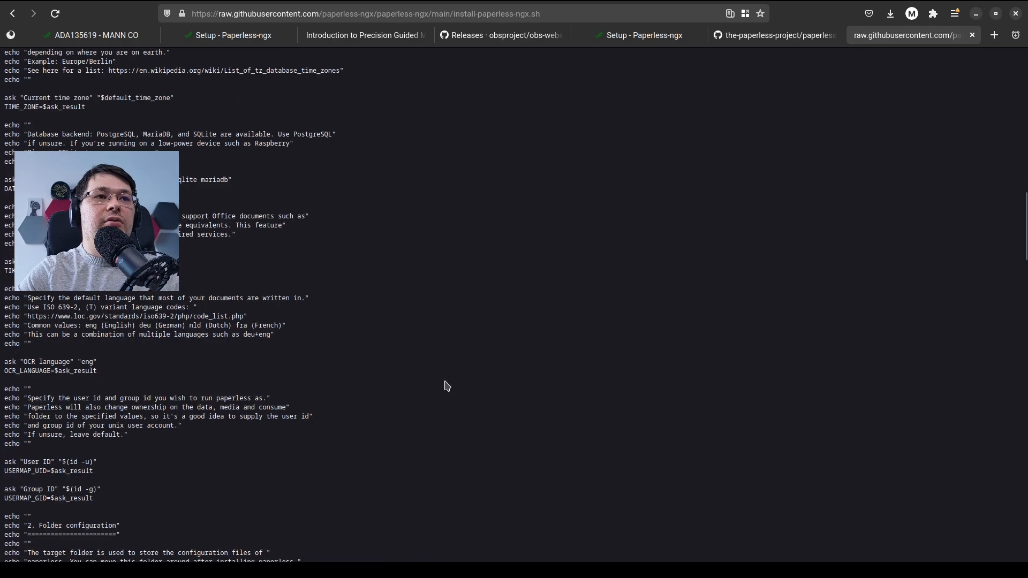
scroll(447, 385, down, 20)
scroll(490, 381, down, 20)
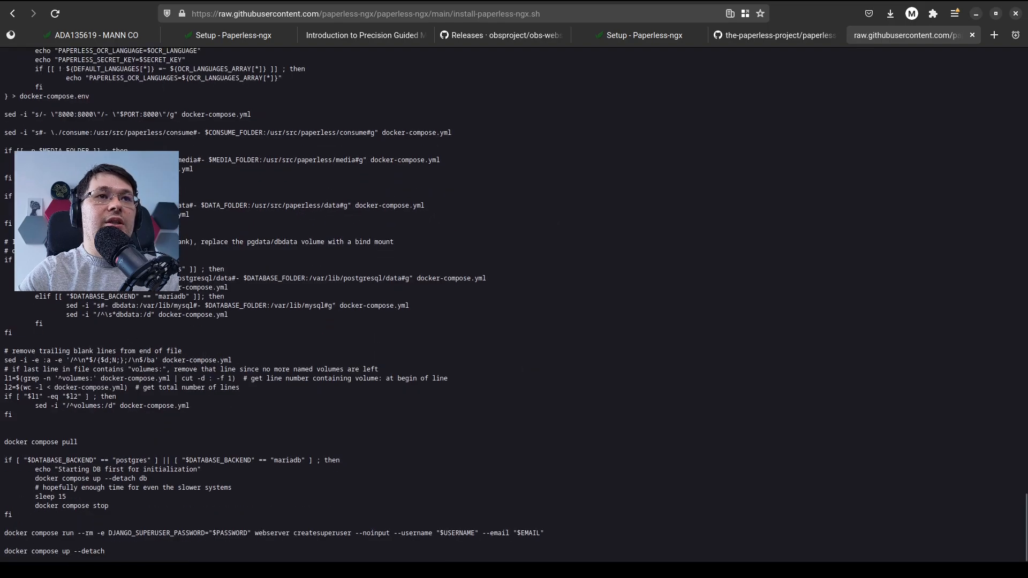
drag(86, 378, 128, 382)
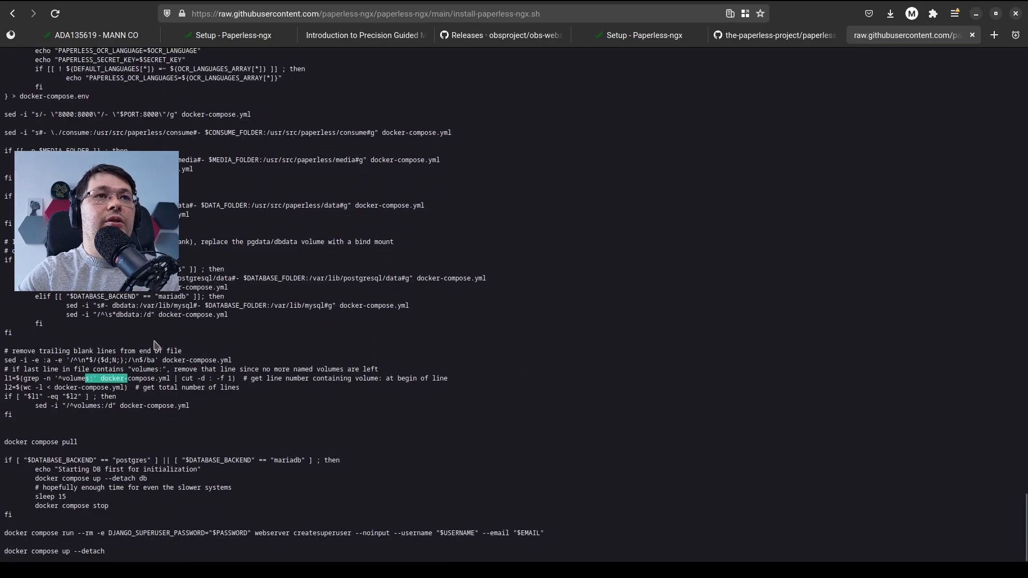
scroll(155, 341, up, 8)
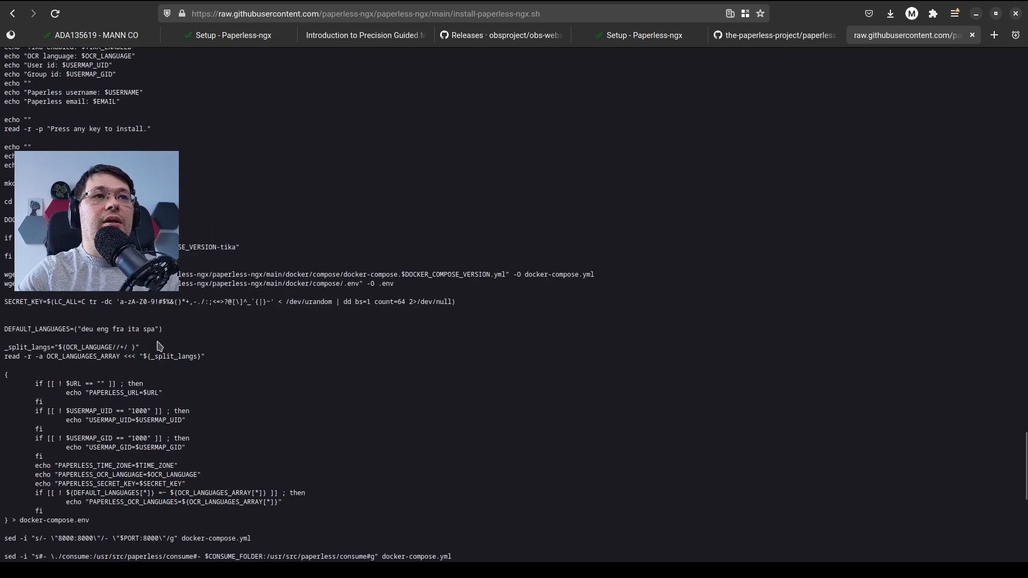
scroll(159, 346, up, 3)
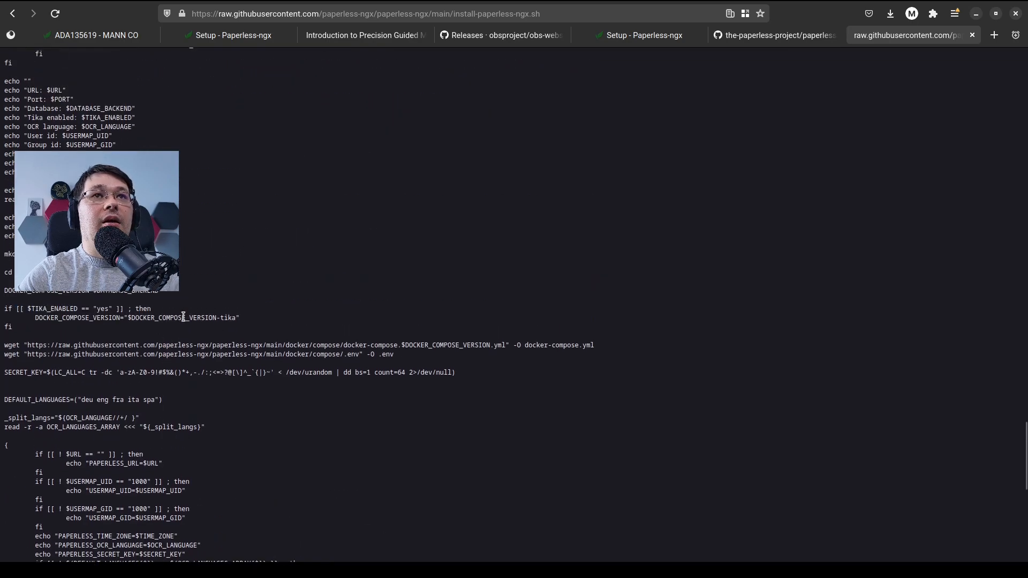
Return to the Setup documentation and copy the complete bash installation command
click(273, 36)
triple_click(451, 298)
click(450, 297)
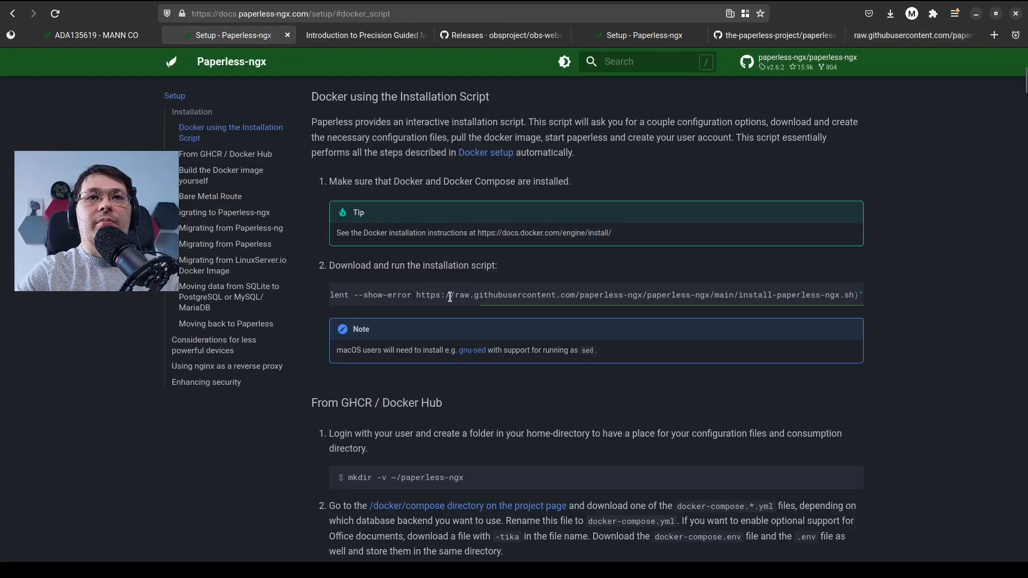
triple_click(561, 295)
right_click(563, 296)
click(580, 318)
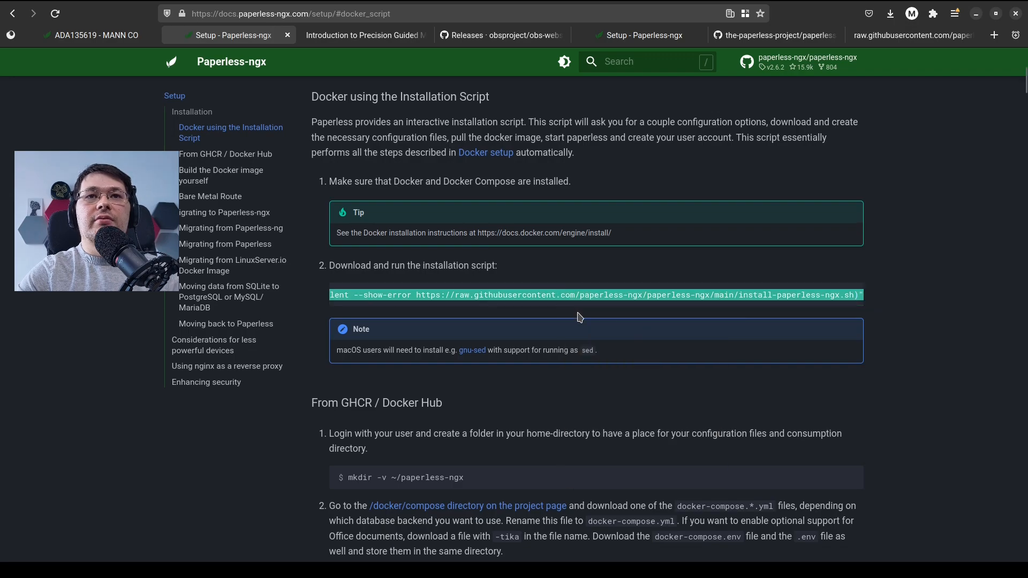
Switch to Terminal, paste the installation command, strip the leading "ls$" and run it in the paperless-install folder
key(alt+Tab)
key(alt+Tab)
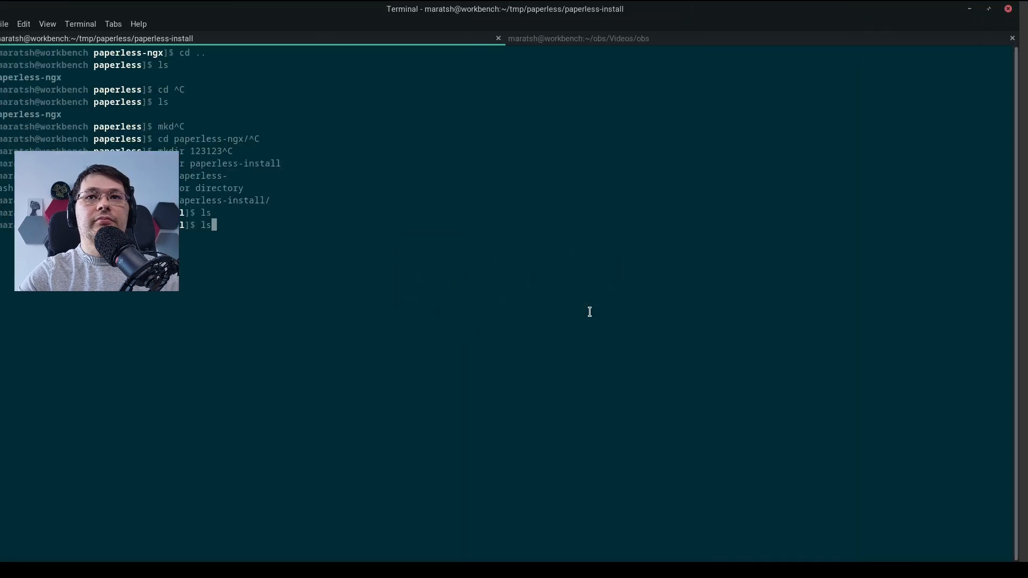
right_click(587, 314)
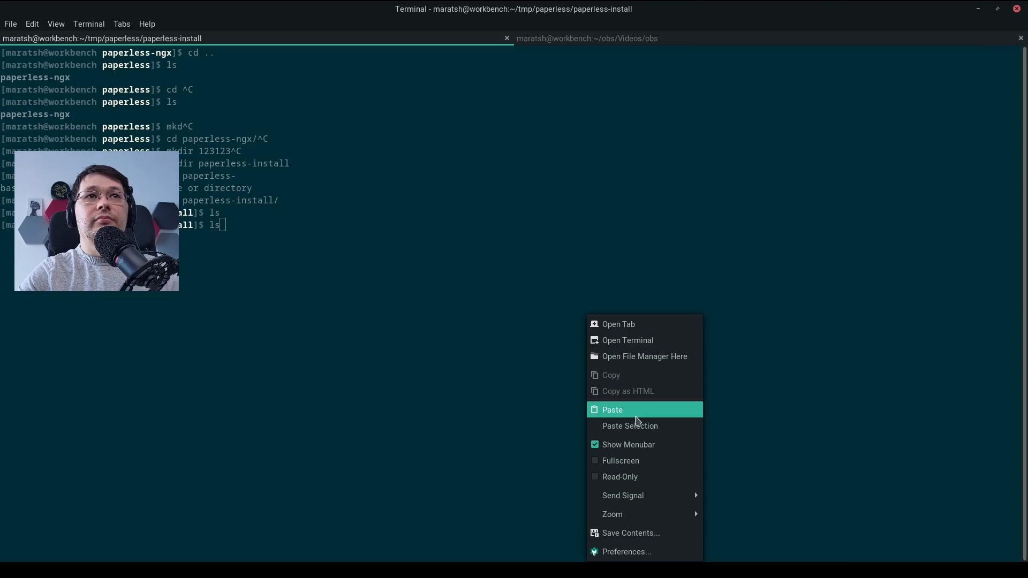
click(637, 410)
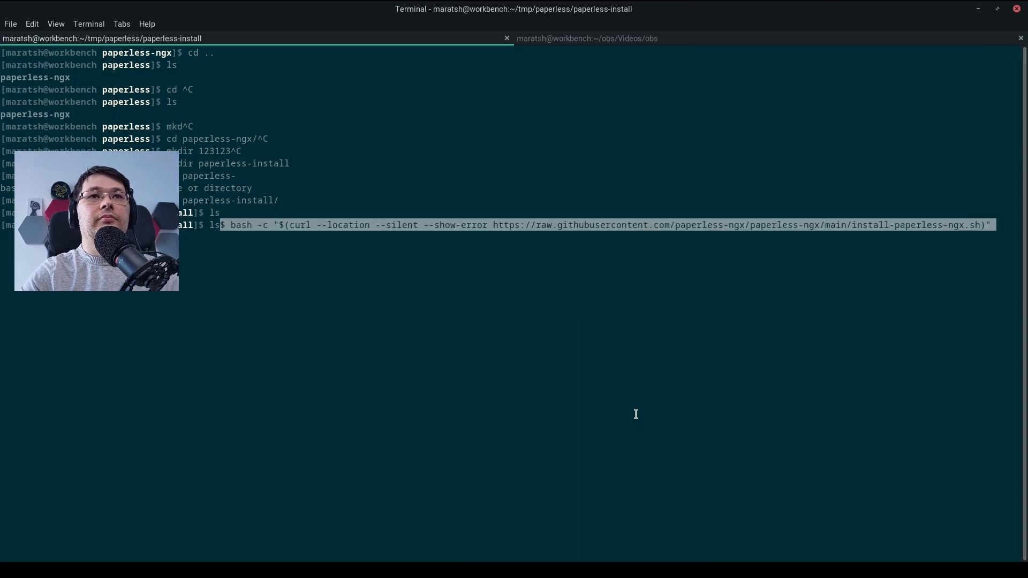
key(Home)
key(Delete)
key(Delete)
key(Delete)
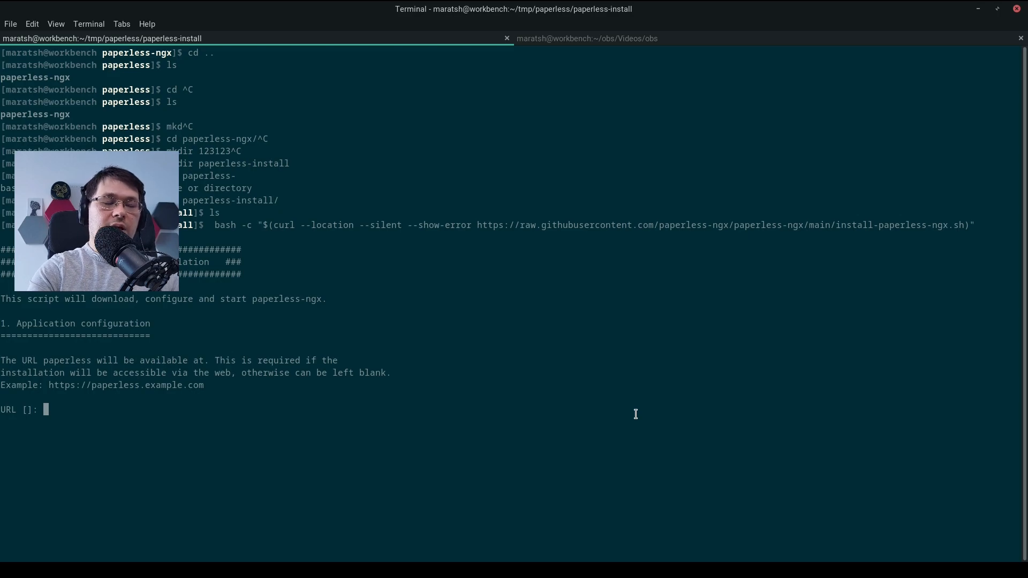
text(ht)
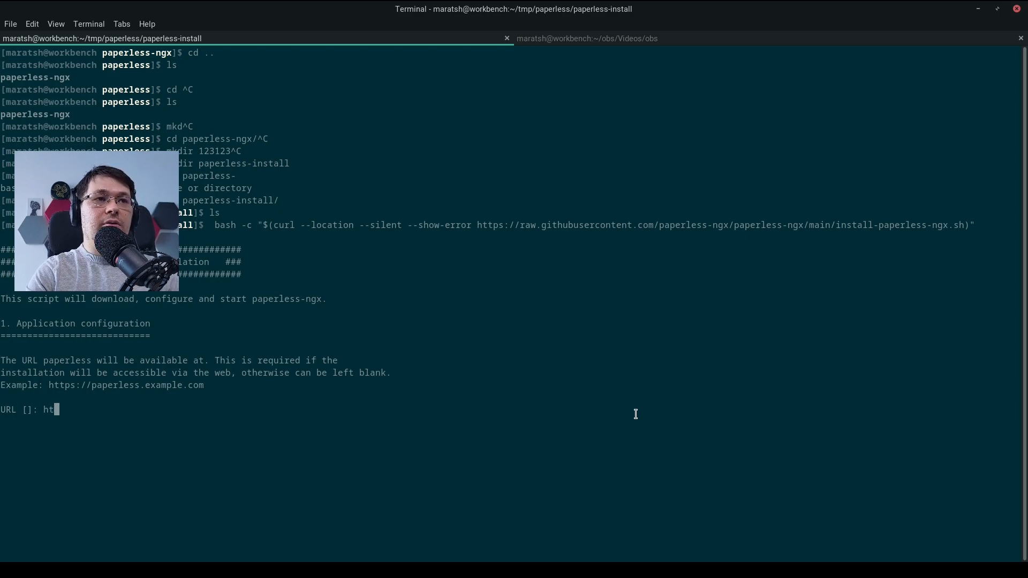
text(tp:/)
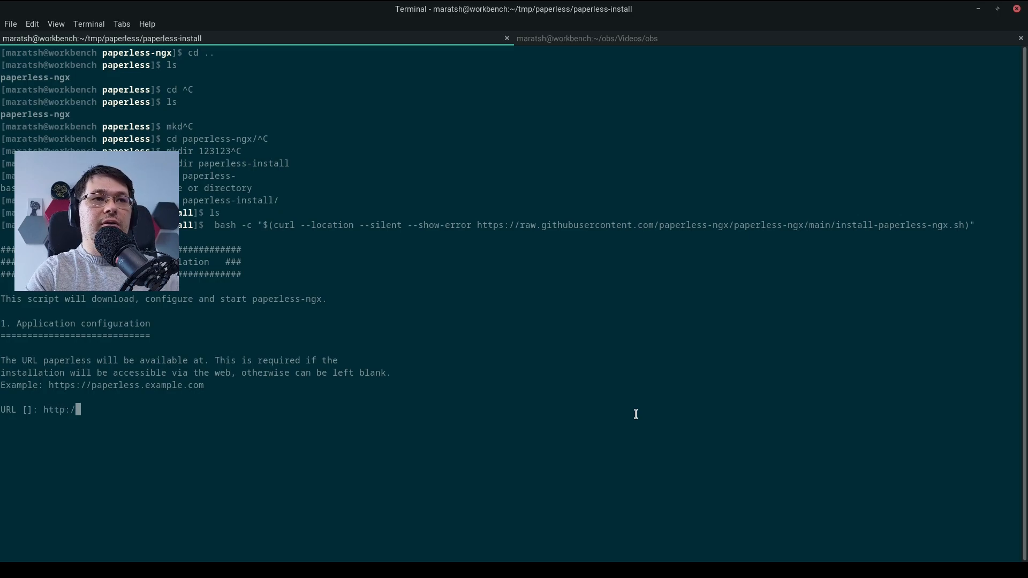
text(/lol)
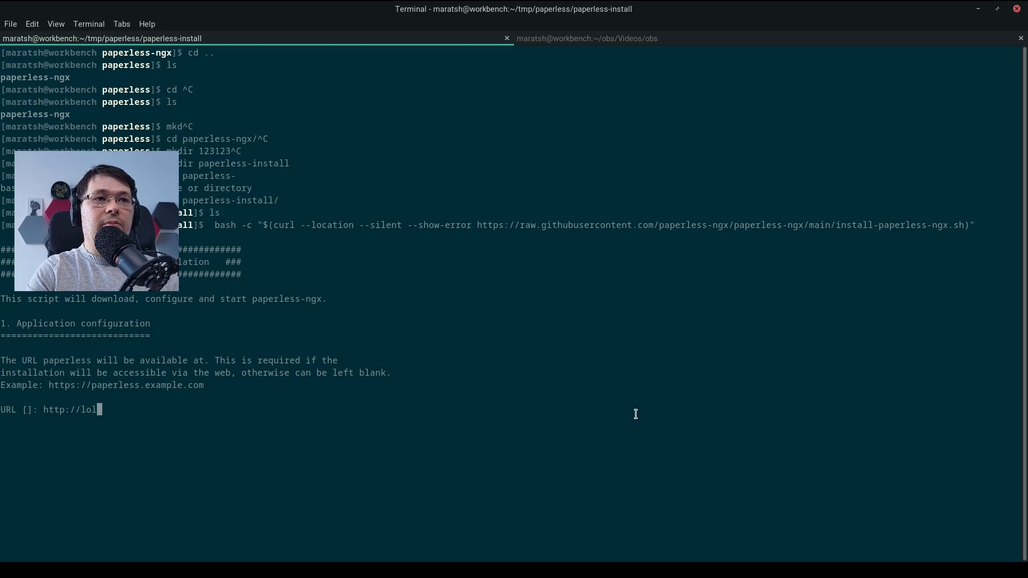
text(alhost)
key(BackSpace)
key(BackSpace)
key(BackSpace)
key(BackSpace)
key(BackSpace)
key(BackSpace)
key(BackSpace)
key(BackSpace)
key(BackSpace)
text(127.0.0.1)
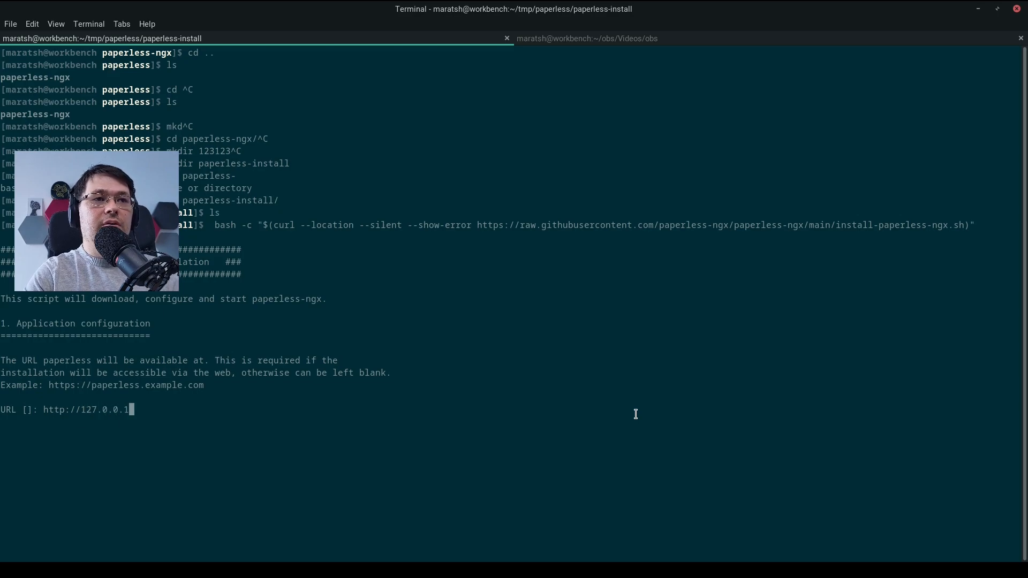
key(Return)
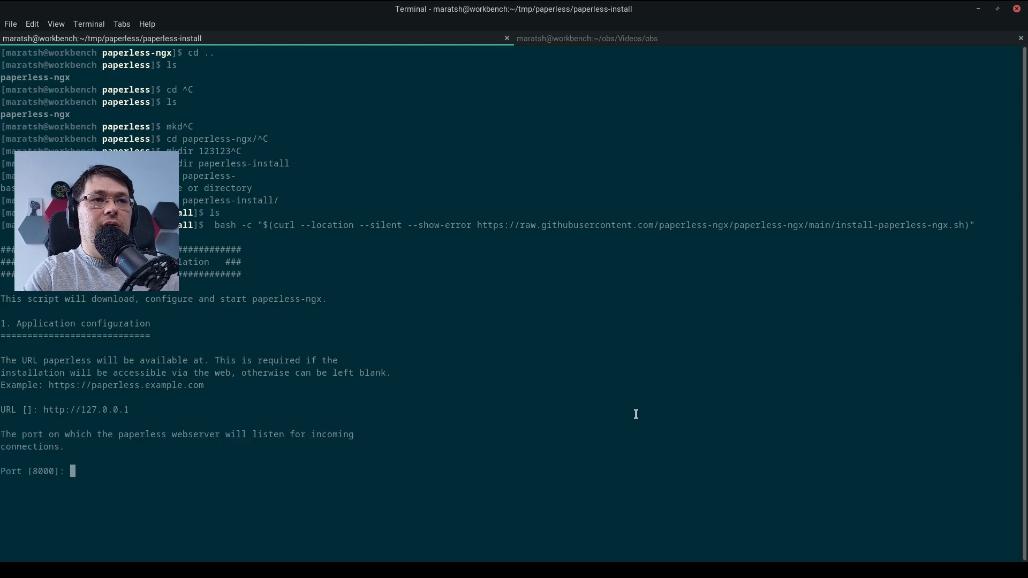
key(Return)
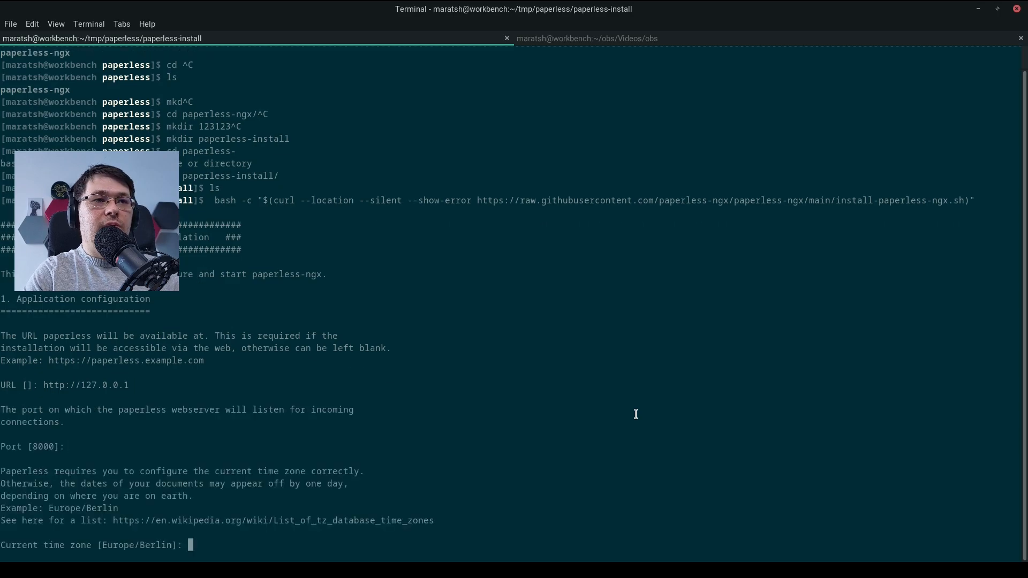
Accept the default Europe/Berlin time zone and set the database backend to sqlite
key(Return)
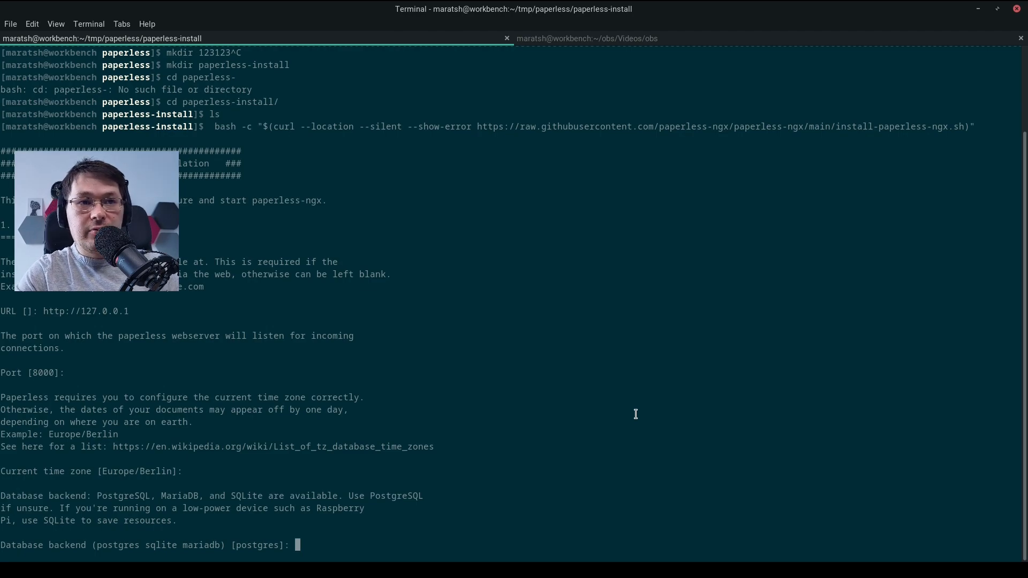
text(sqlite)
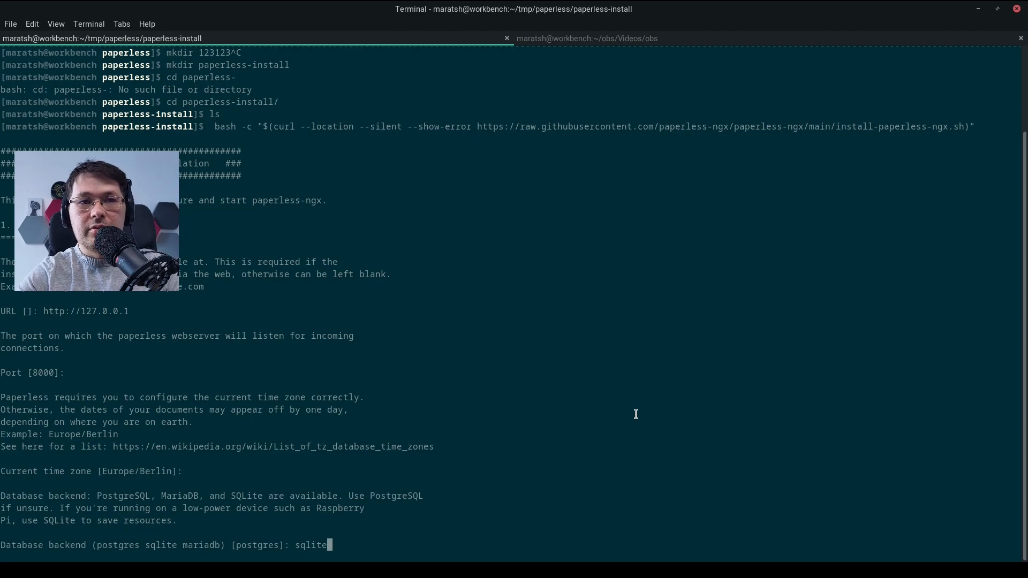
key(Return)
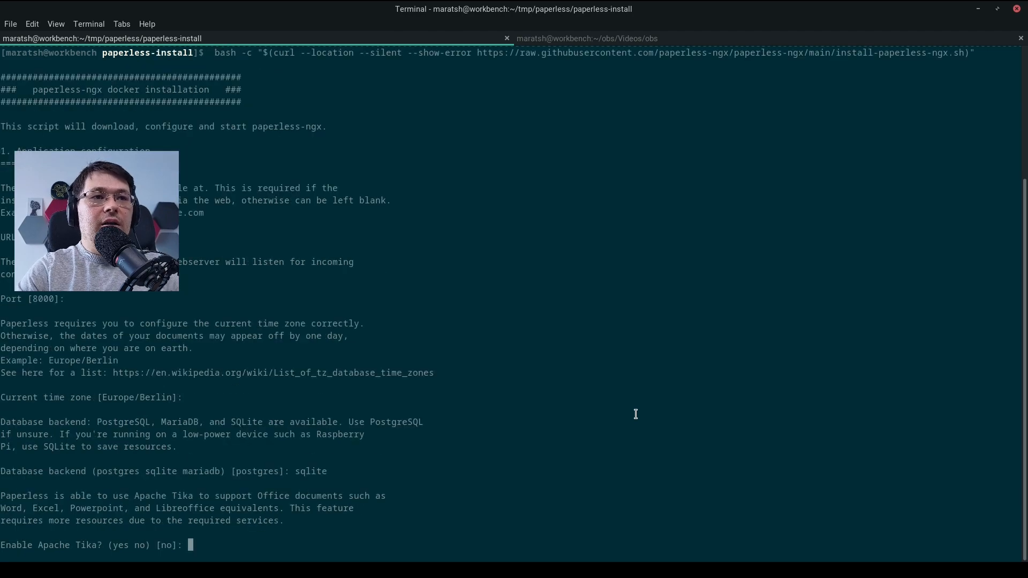
Enable Apache Tika with yes and set the OCR language to eng+deu
text(yes)
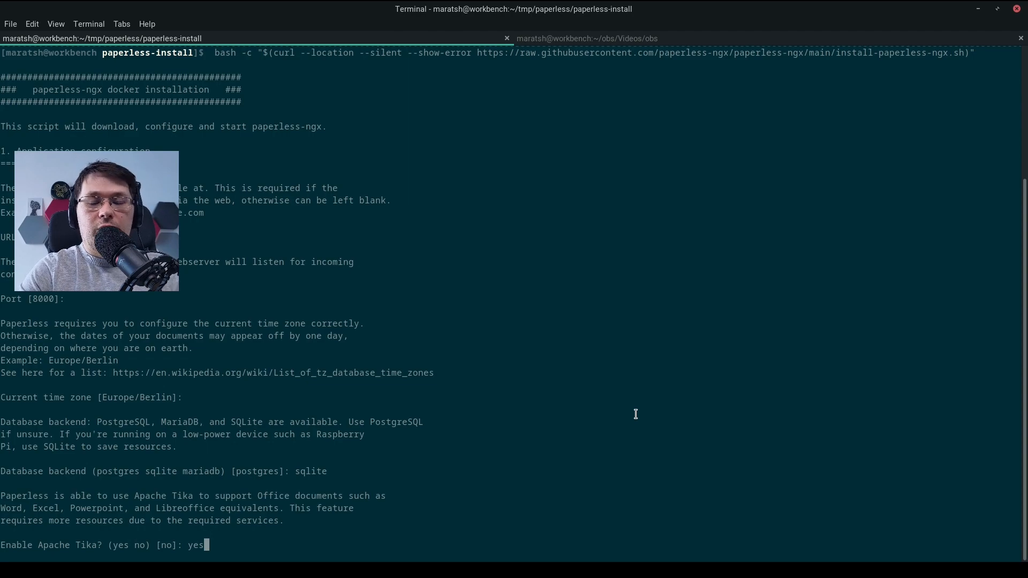
key(Return)
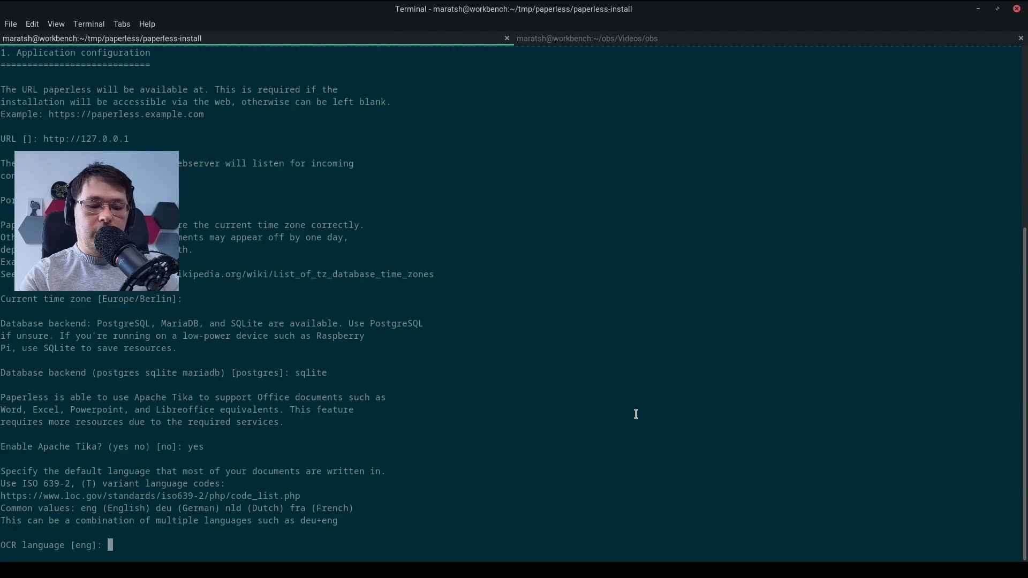
text(eng)
key(BackSpace)
key(BackSpace)
key(BackSpace)
text(eng)
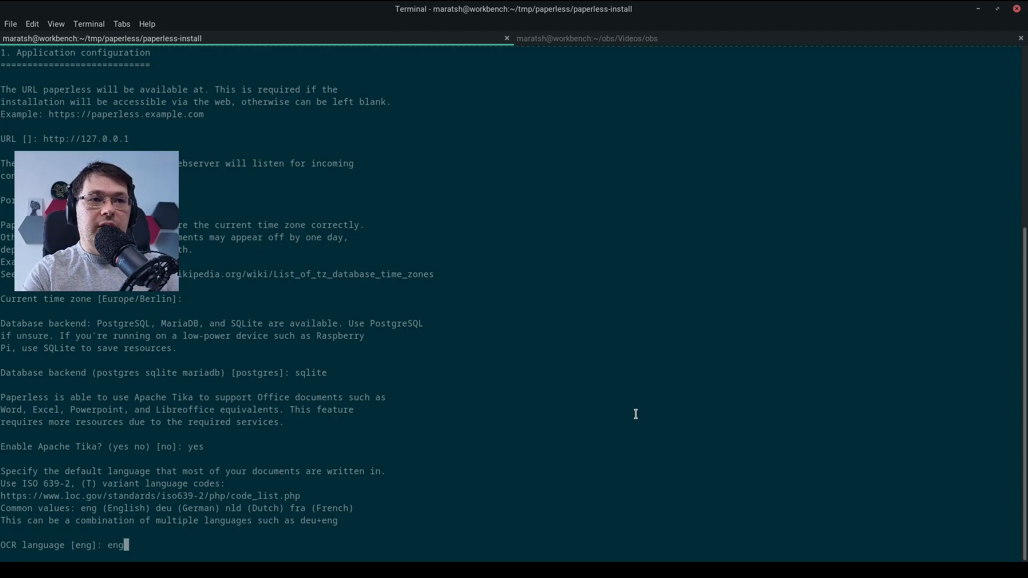
text(+deu)
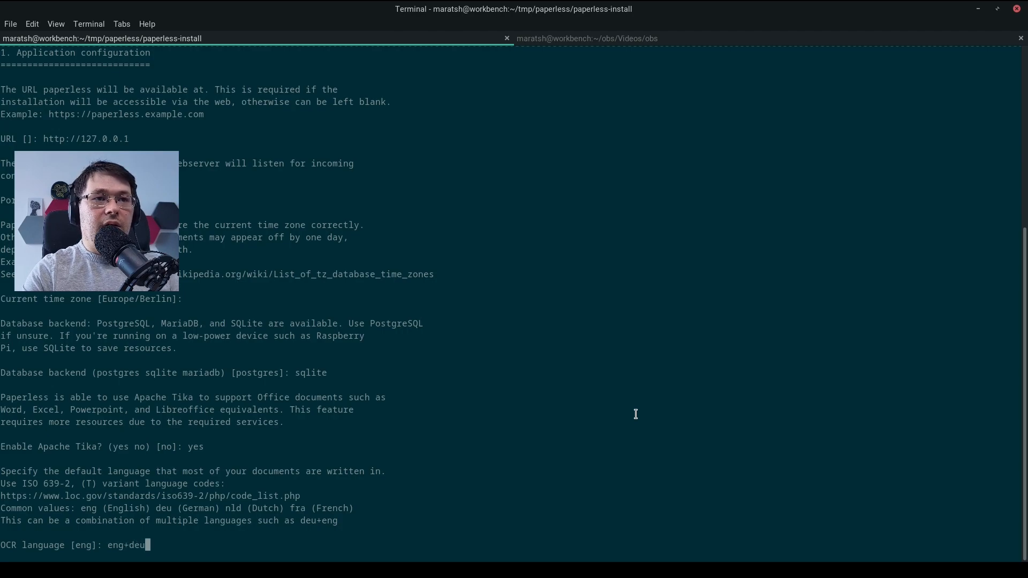
key(Return)
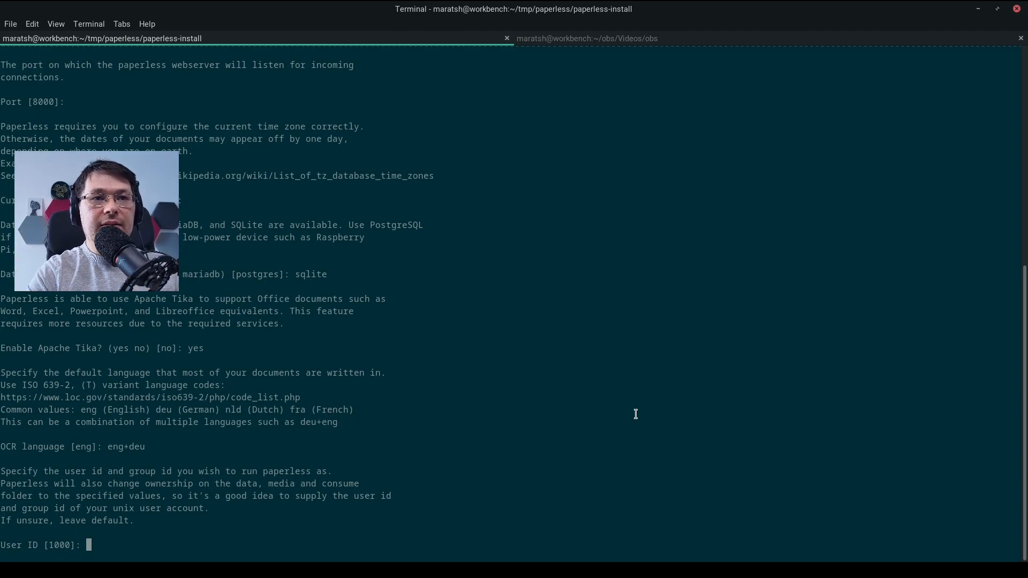
Accept user and group ID 1000, and keep the default target and consume folders with the media and data folders left empty
key(Return)
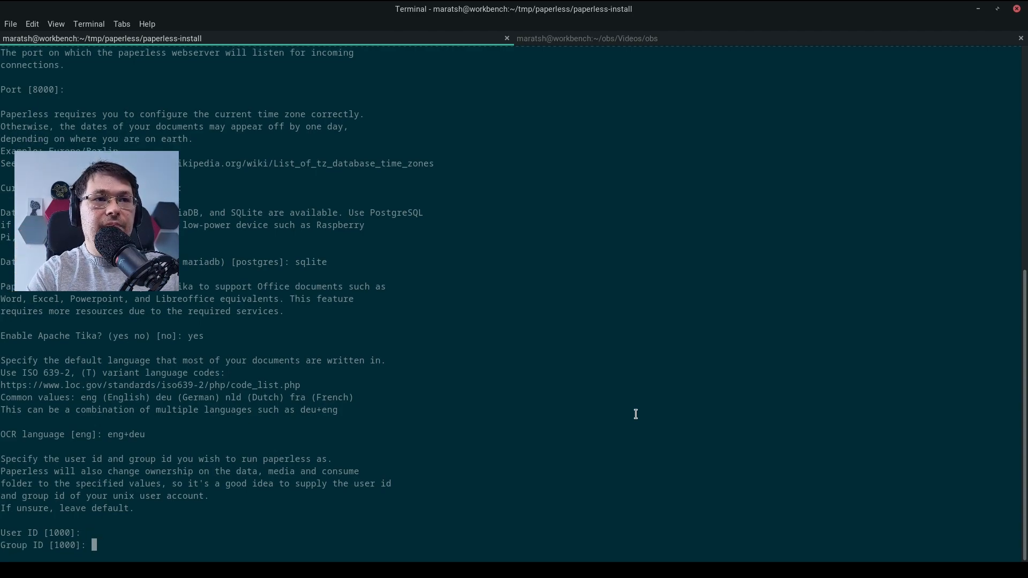
key(Return)
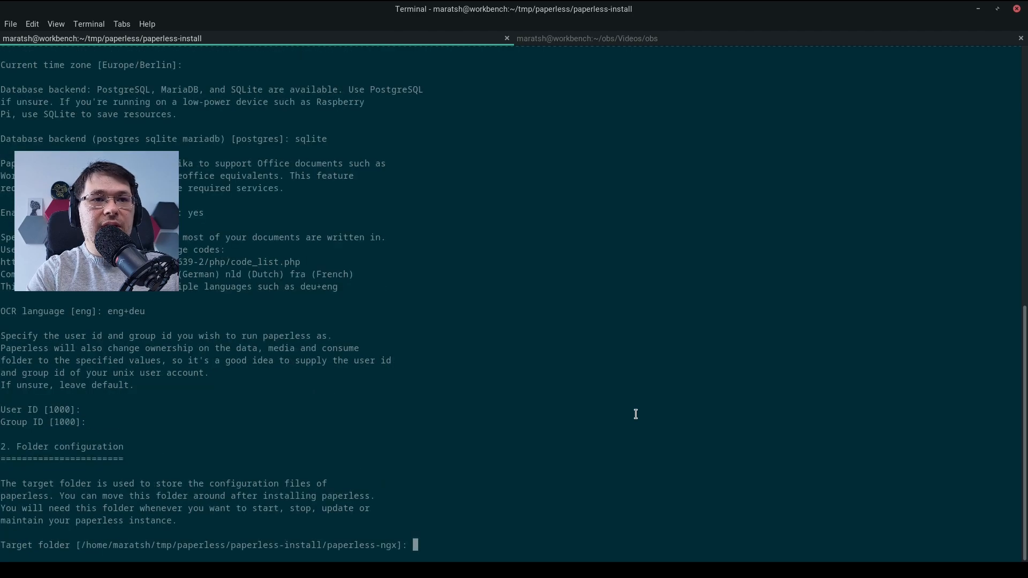
key(Return)
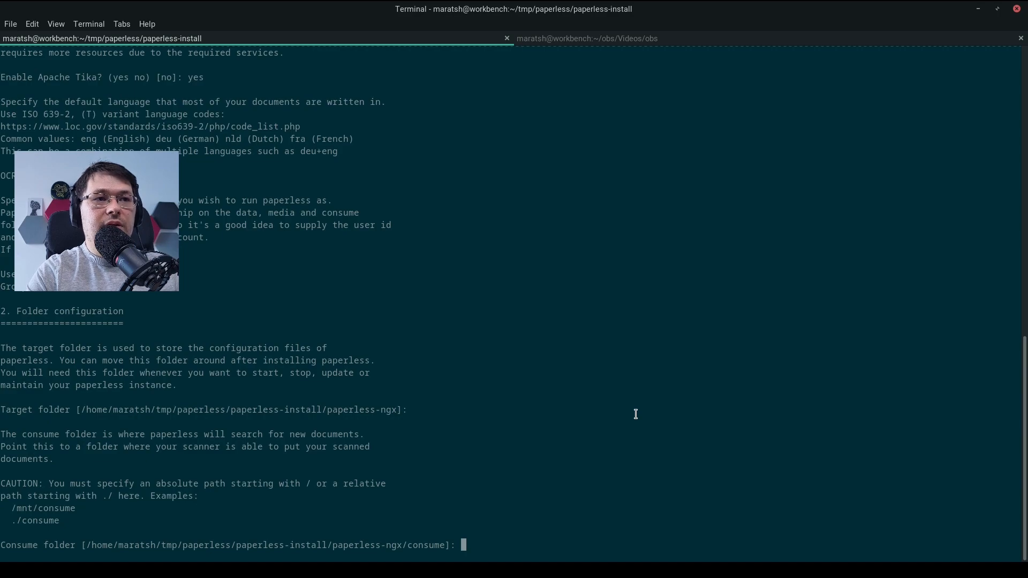
key(Return)
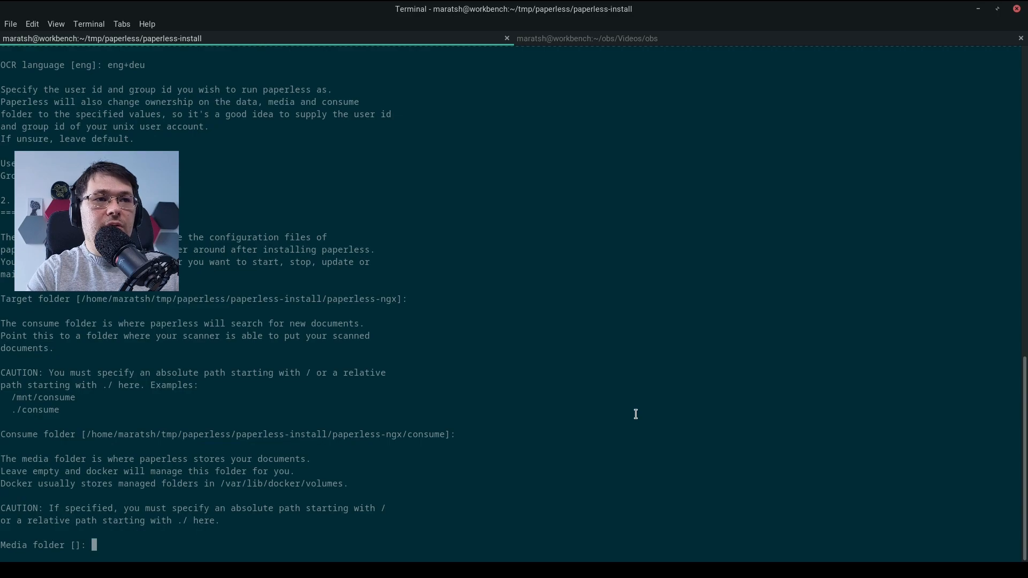
key(Return)
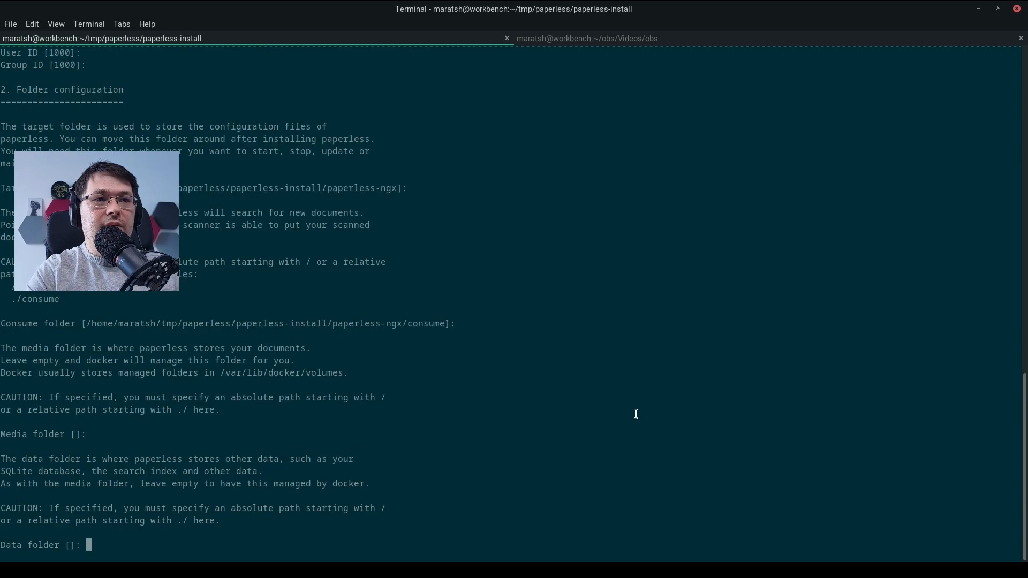
key(Return)
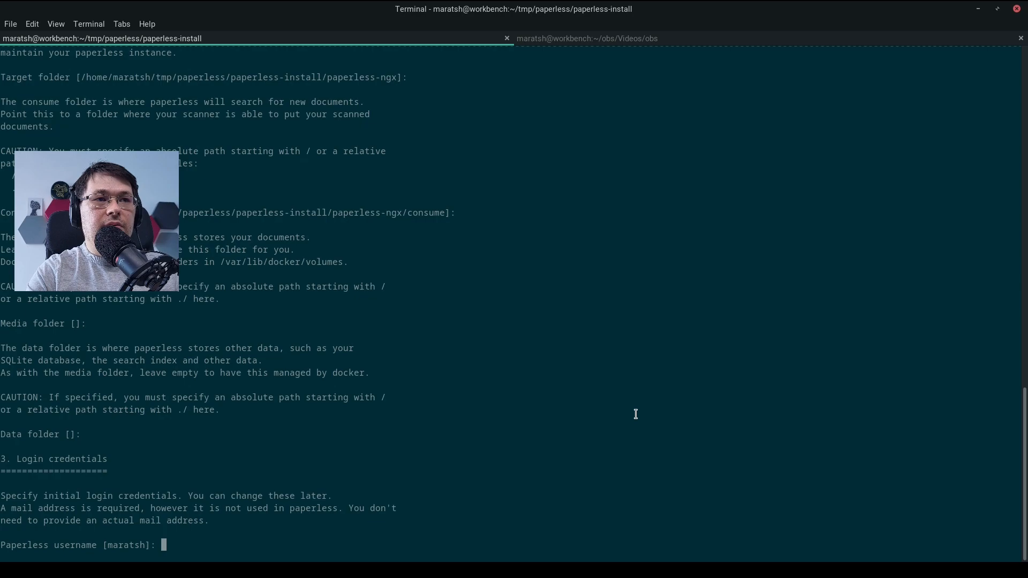
Enter the login credentials with username minbash, the Paperless password twice and the default email, and start the installation
text(admin)
key(BackSpace)
key(BackSpace)
key(BackSpace)
key(BackSpace)
key(BackSpace)
text(minbash)
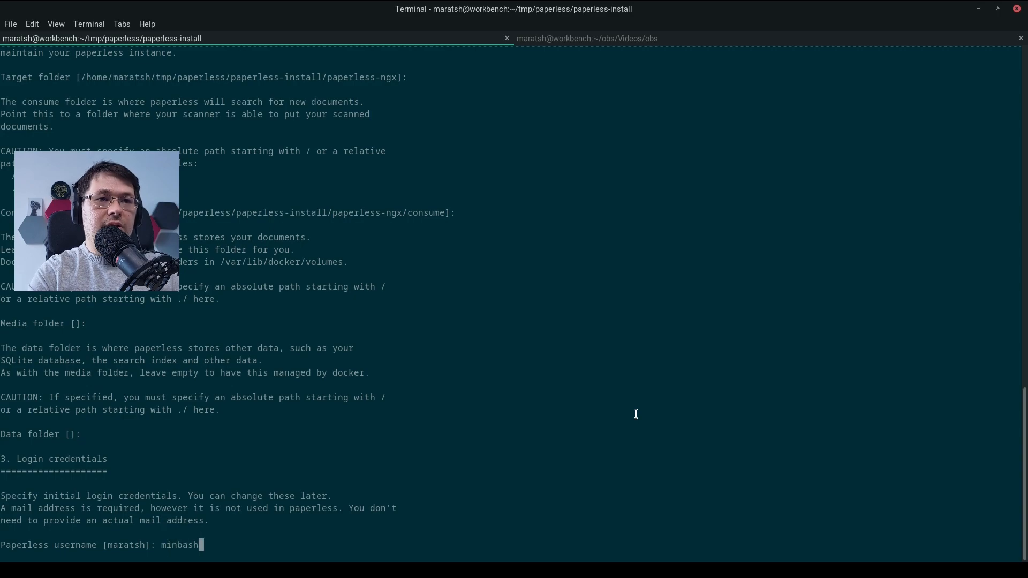
key(Return)
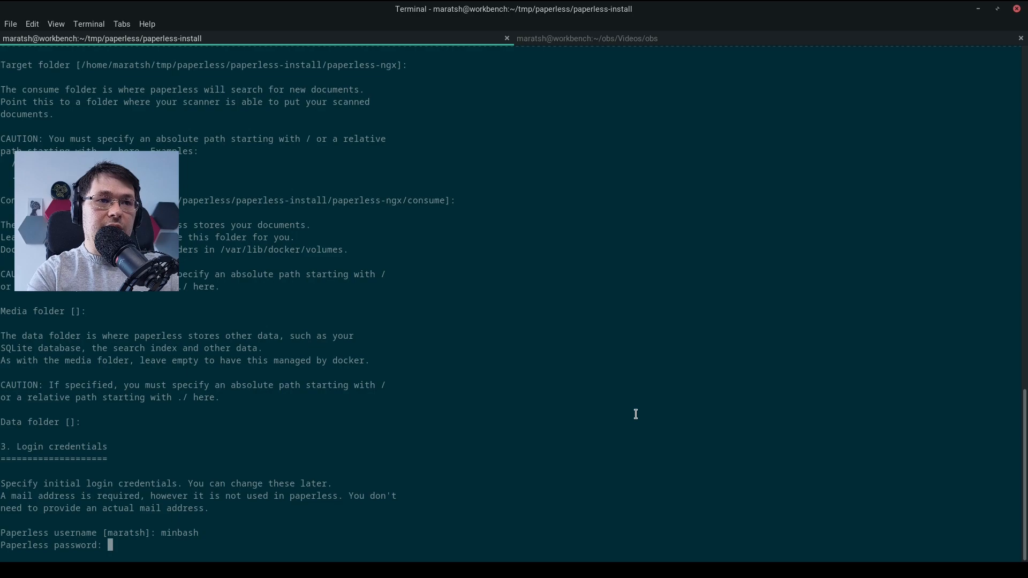
key(Return)
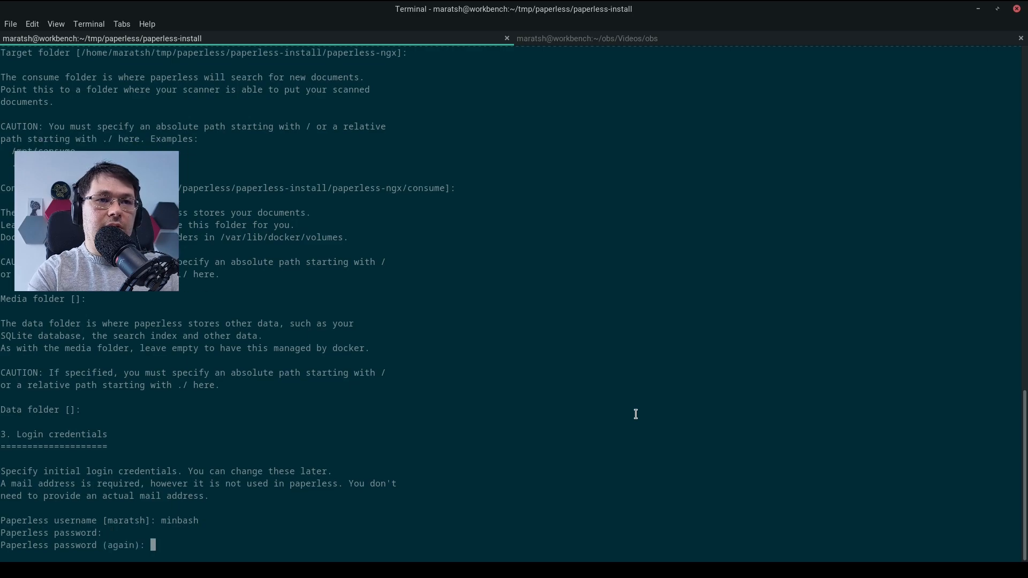
key(Return)
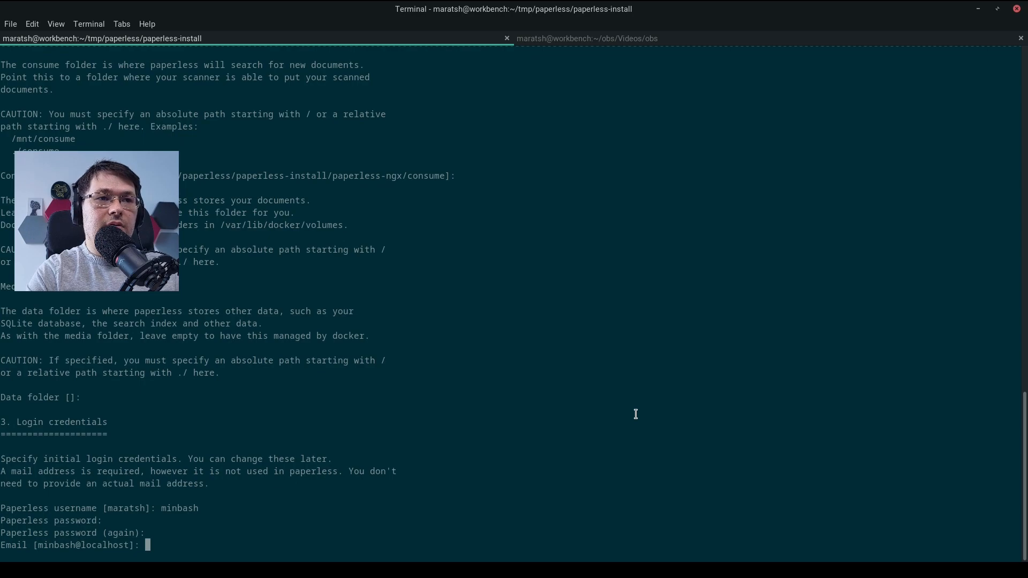
key(Return)
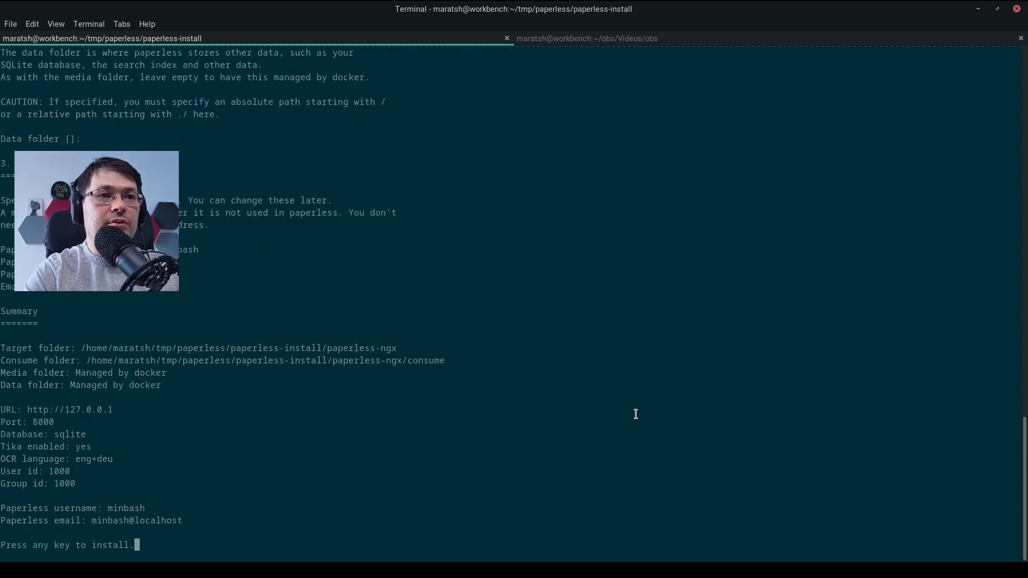
key(Return)
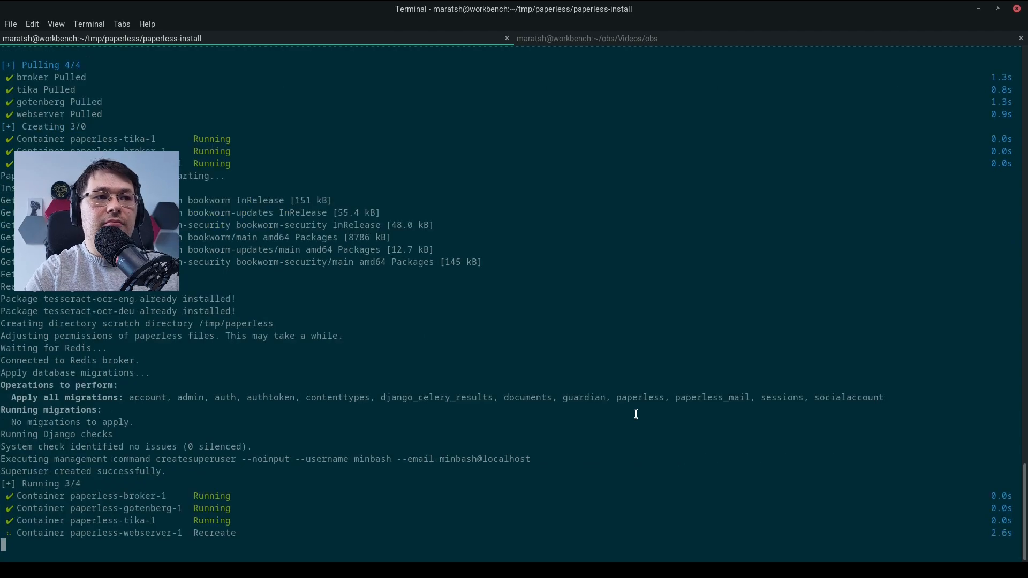
Upload the file 1983-05-01 ADA135619 muster.pdf from the muster folder through the Paperless dashboard in the browser
mouse_move(2, 482)
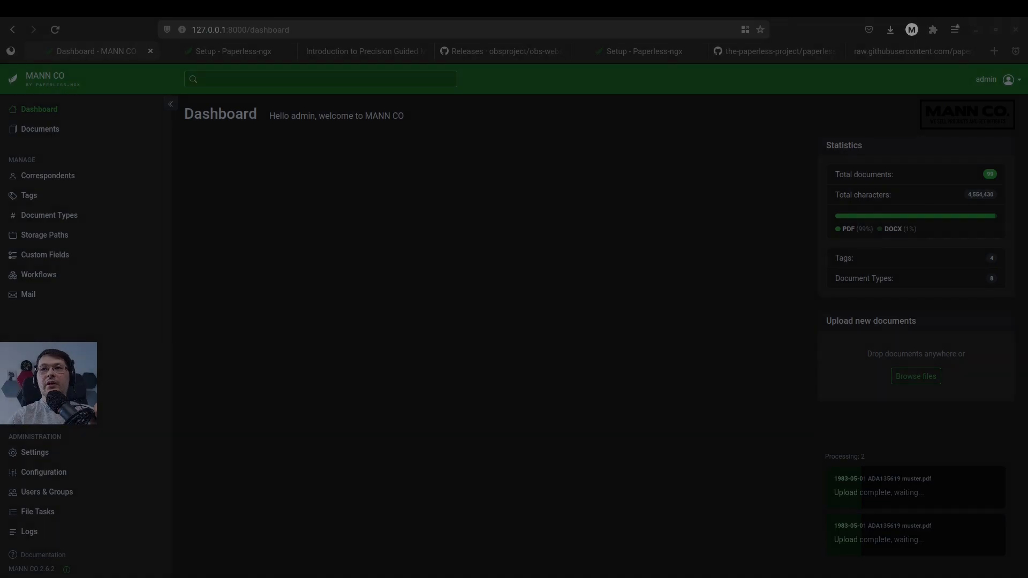
click(924, 377)
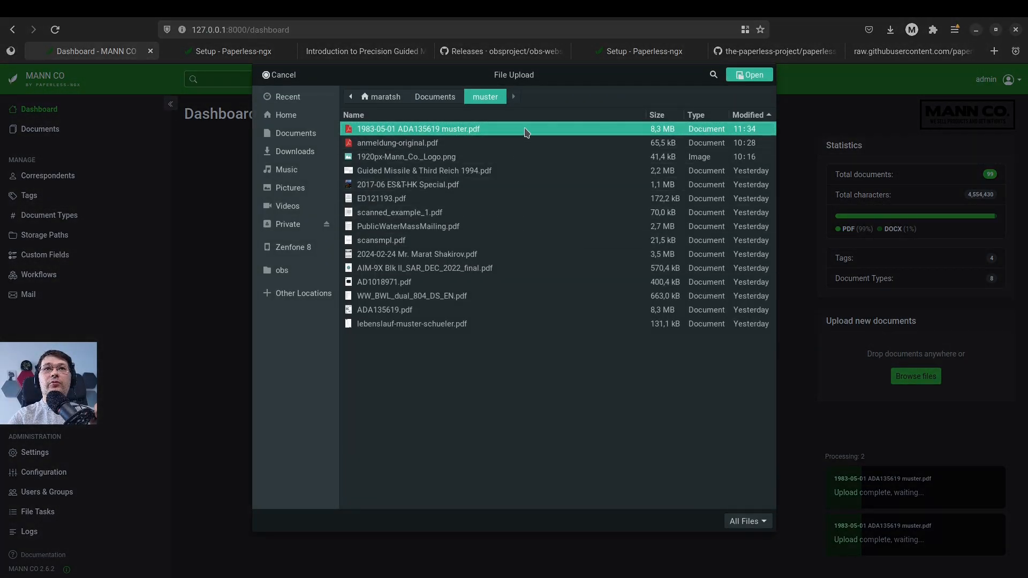
double_click(528, 133)
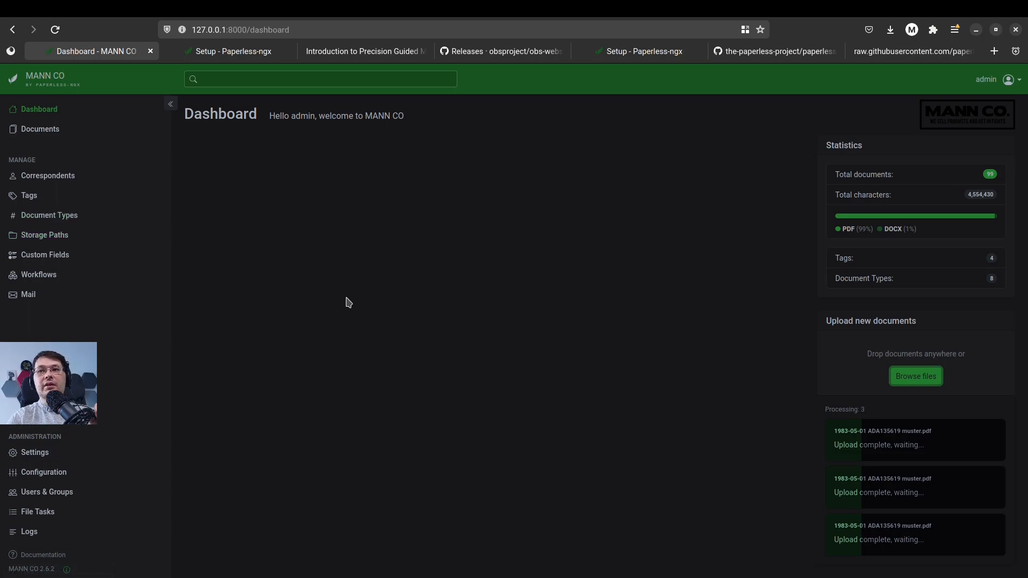
click(32, 134)
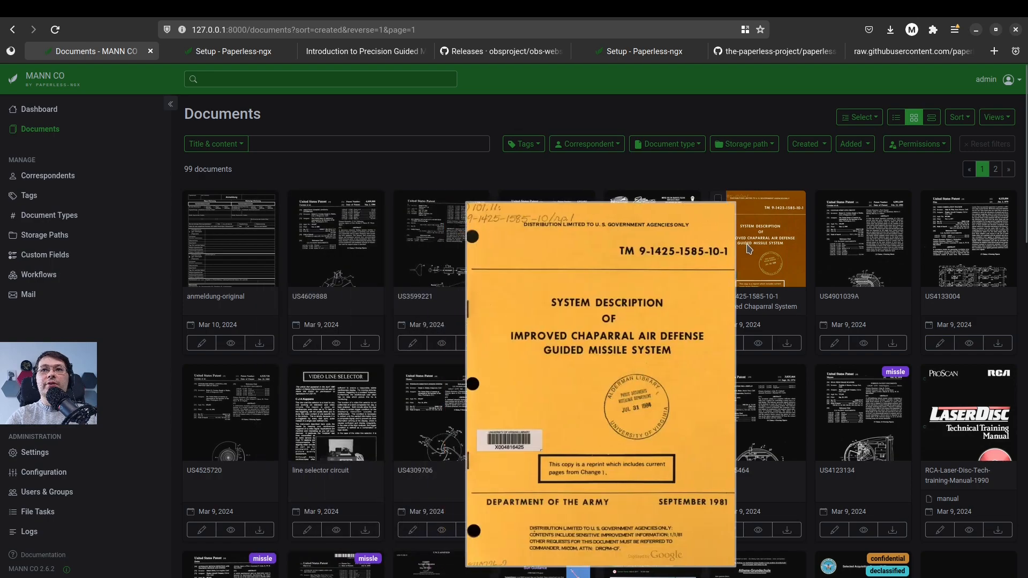
click(750, 247)
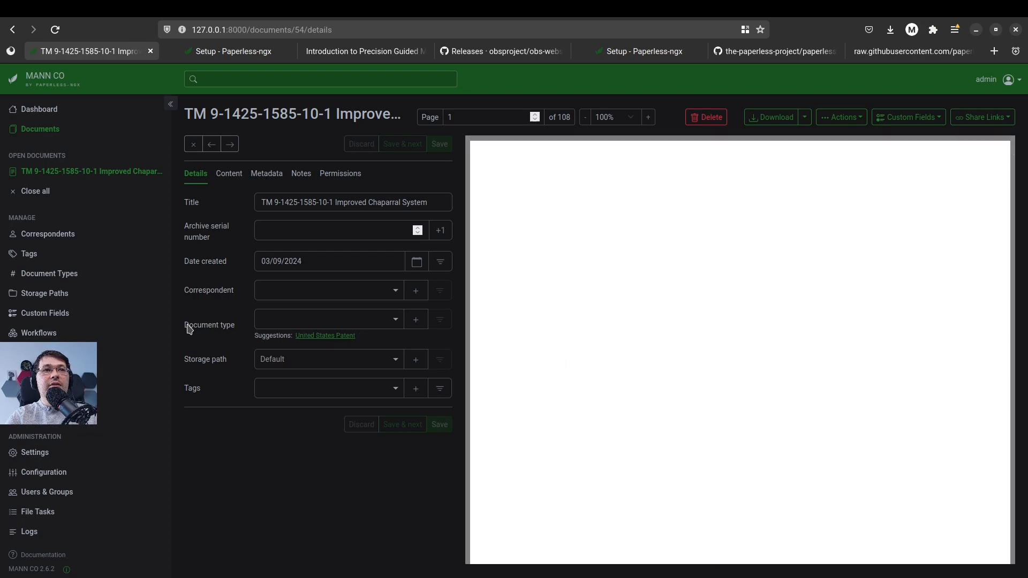
drag(188, 326, 231, 327)
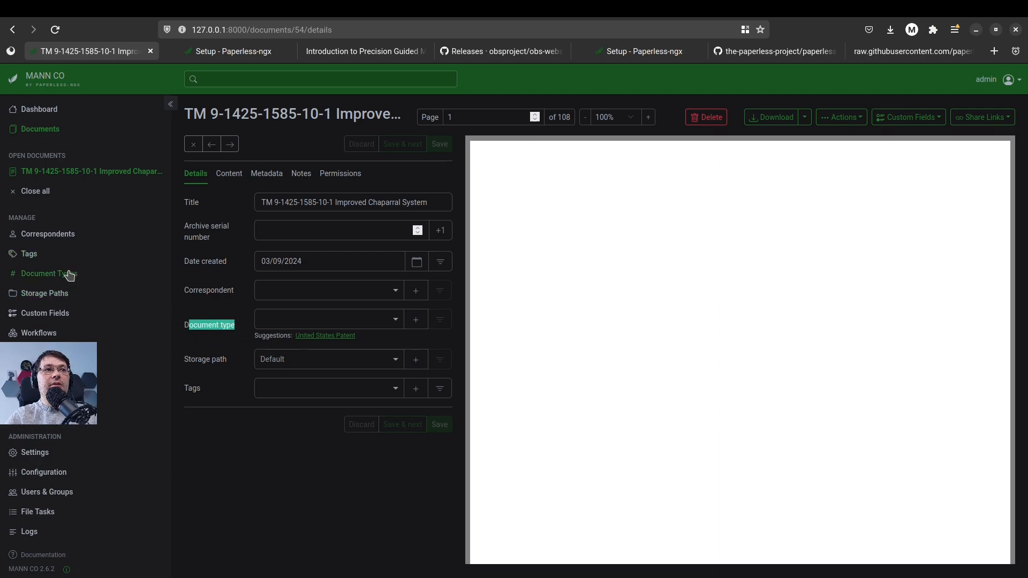
click(226, 341)
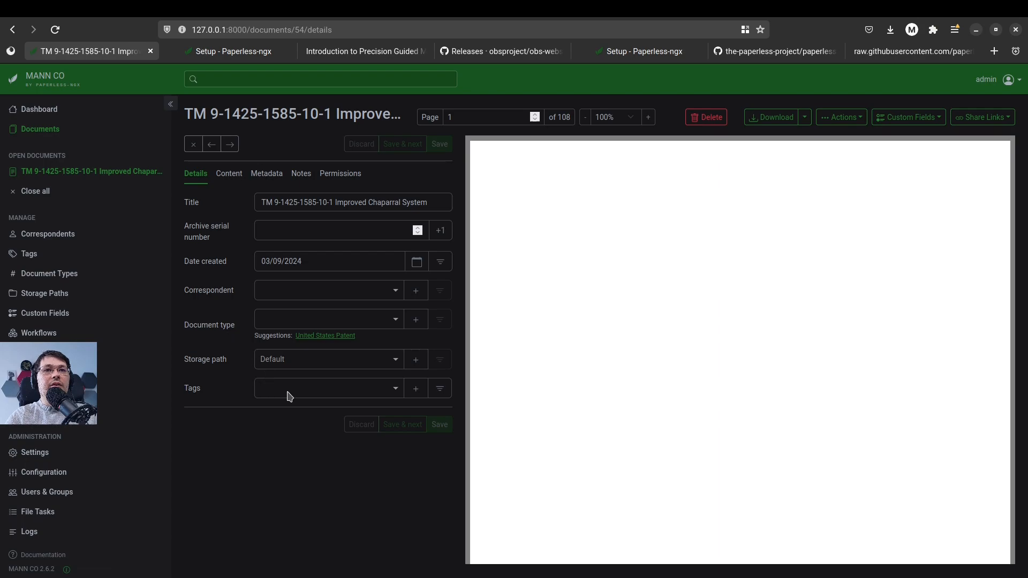
Assign the confidential tag to the Improved Chaparral System document and save it
click(396, 394)
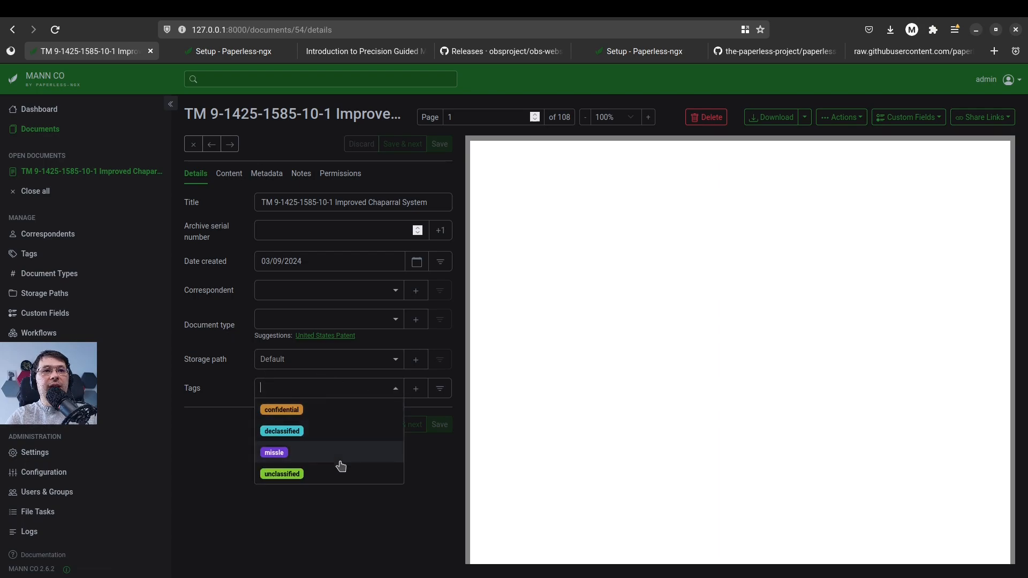
click(322, 413)
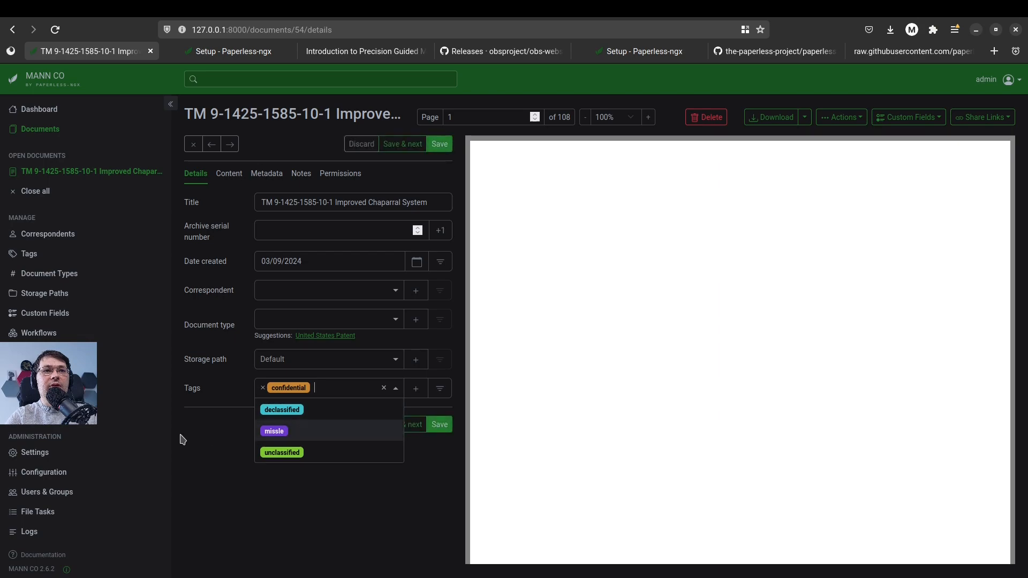
click(207, 426)
click(442, 426)
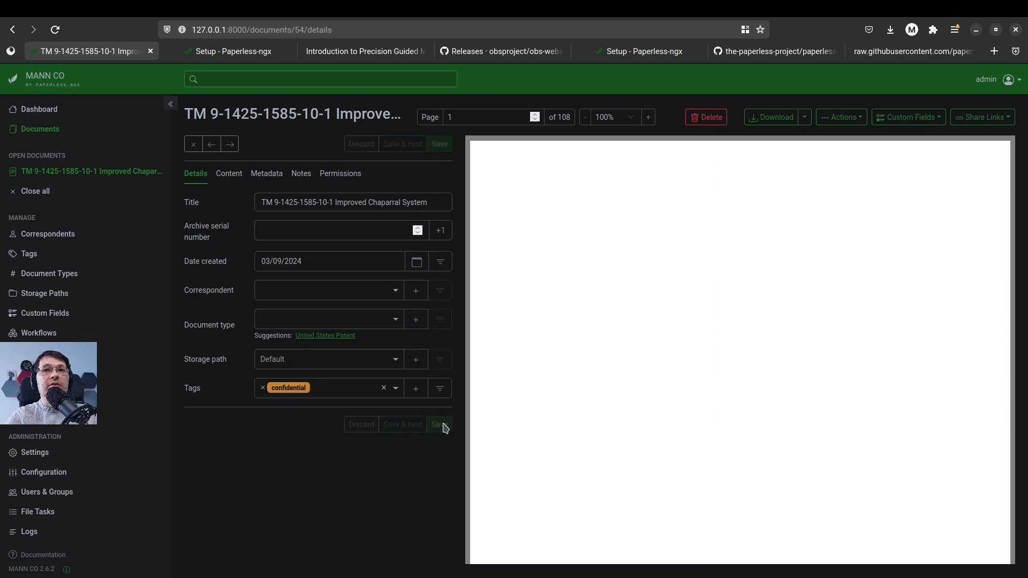
Close all open documents and open the laser gravity guide from the document list
click(33, 191)
click(41, 129)
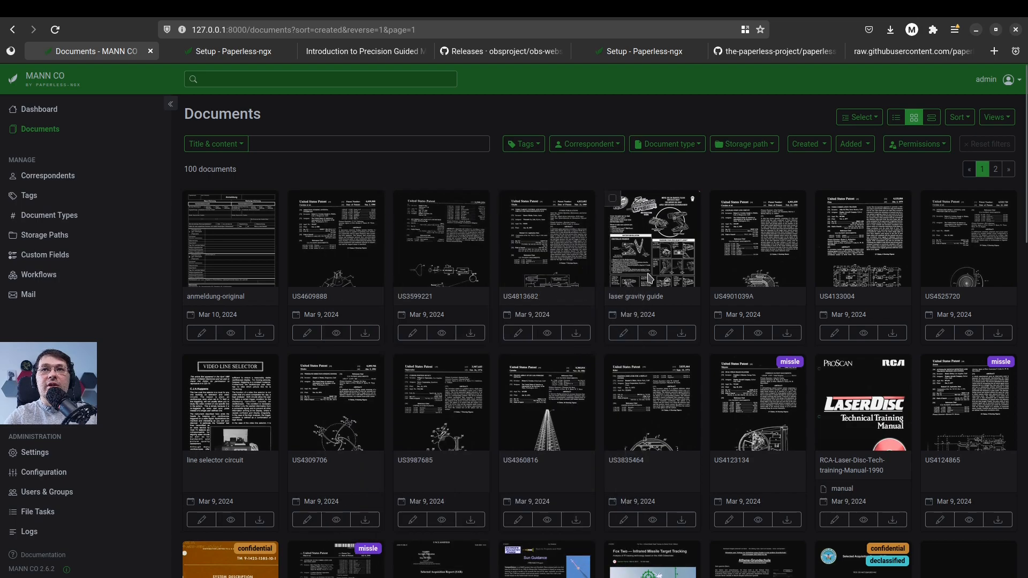
double_click(662, 256)
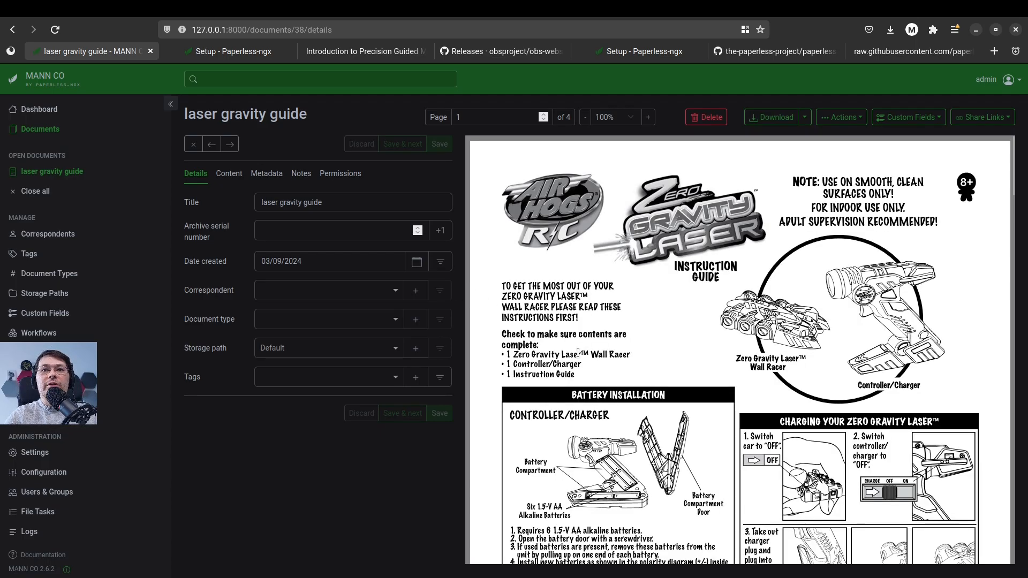
Look through the laser gravity guide's page preview and its extracted text content
scroll(578, 354, down, 6)
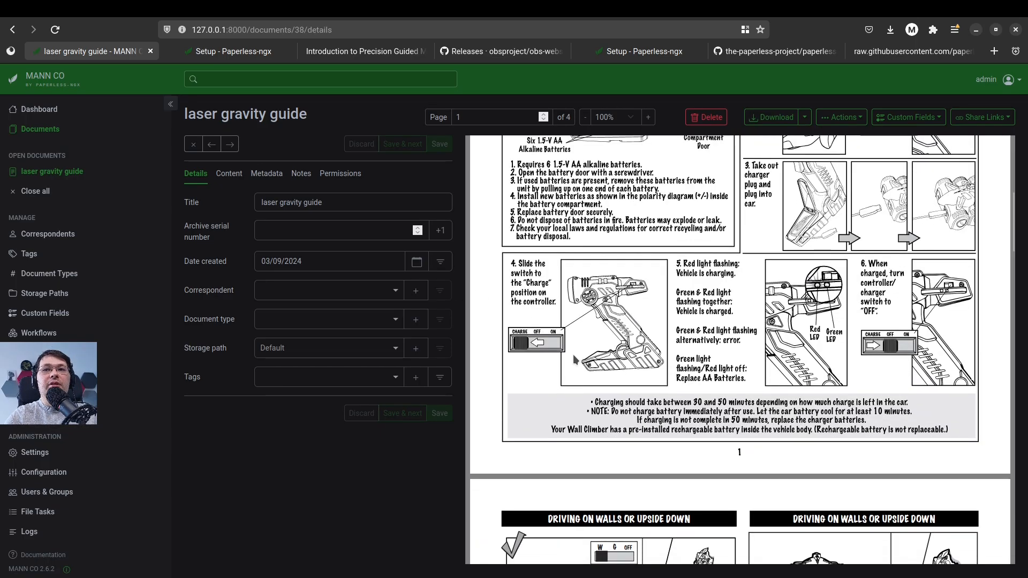
scroll(573, 354, up, 6)
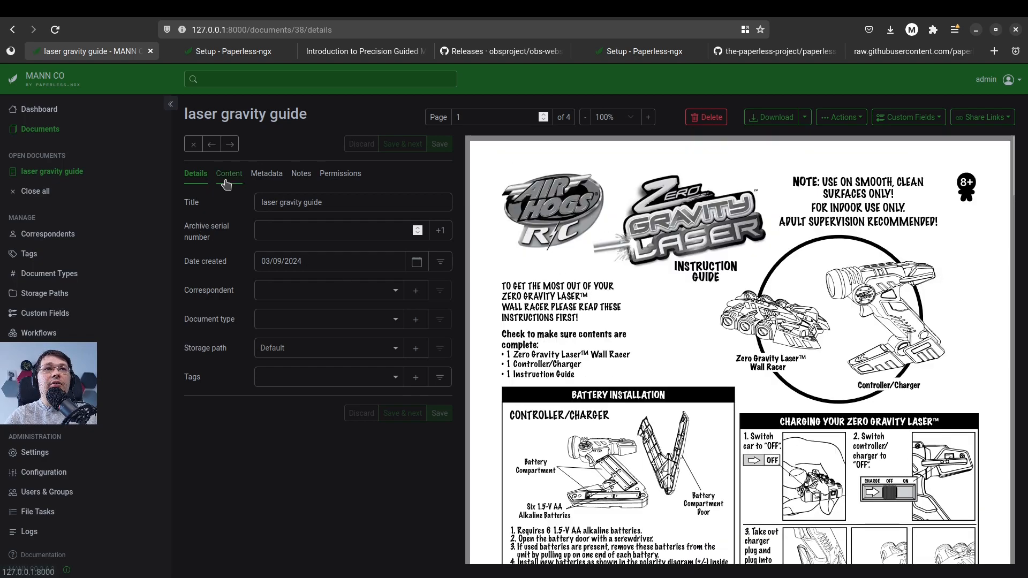
click(226, 181)
scroll(289, 324, down, 3)
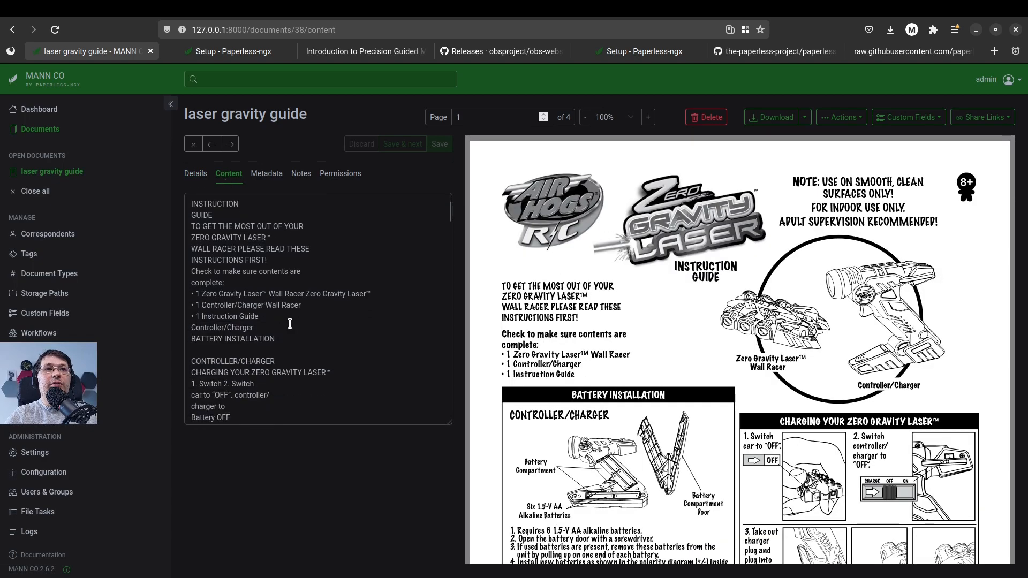
Search all documents for "laser"
click(241, 79)
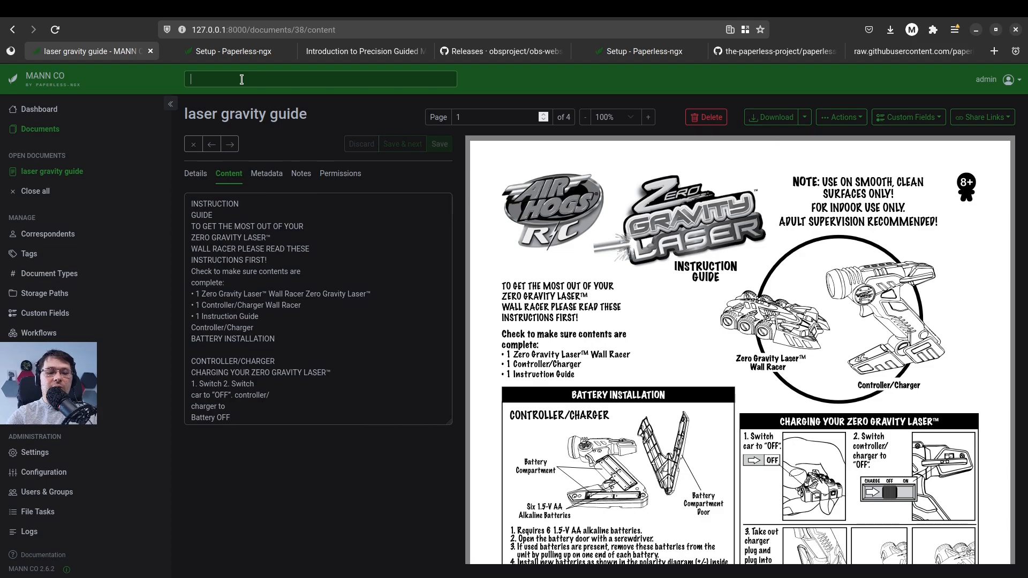
text(laster)
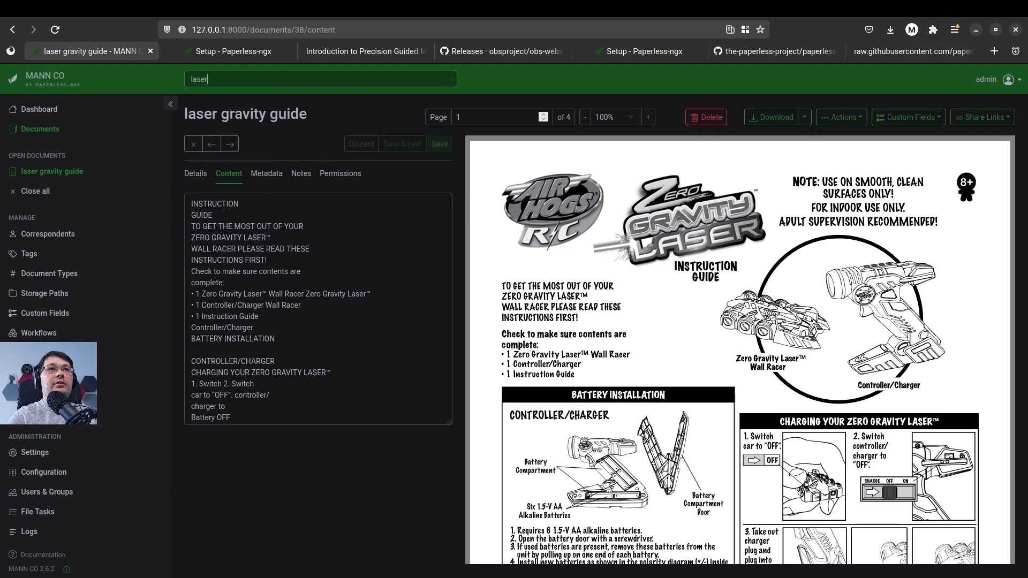
key(Return)
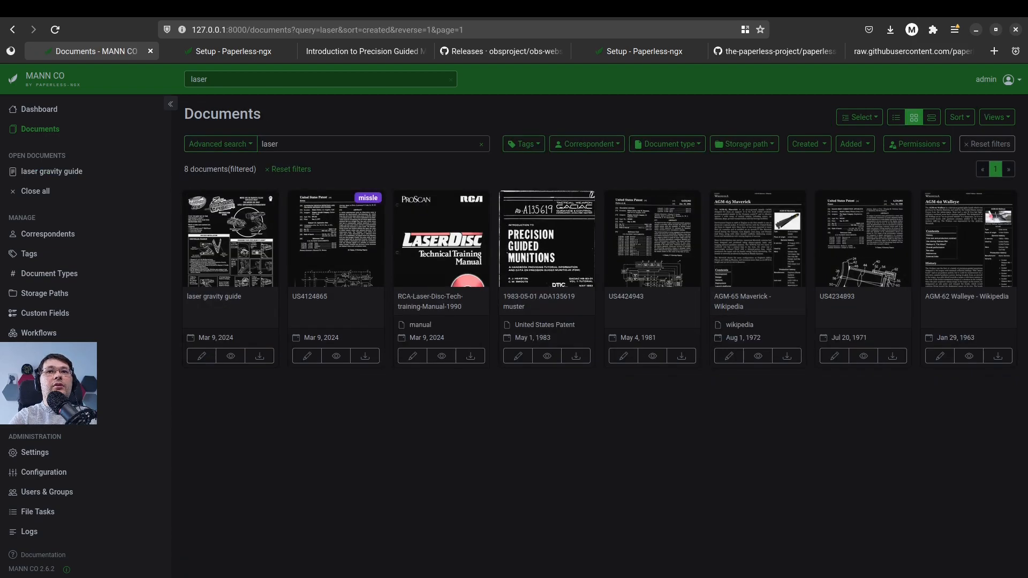
Search all documents for "sidewinder" and look through the matching documents
triple_click(242, 79)
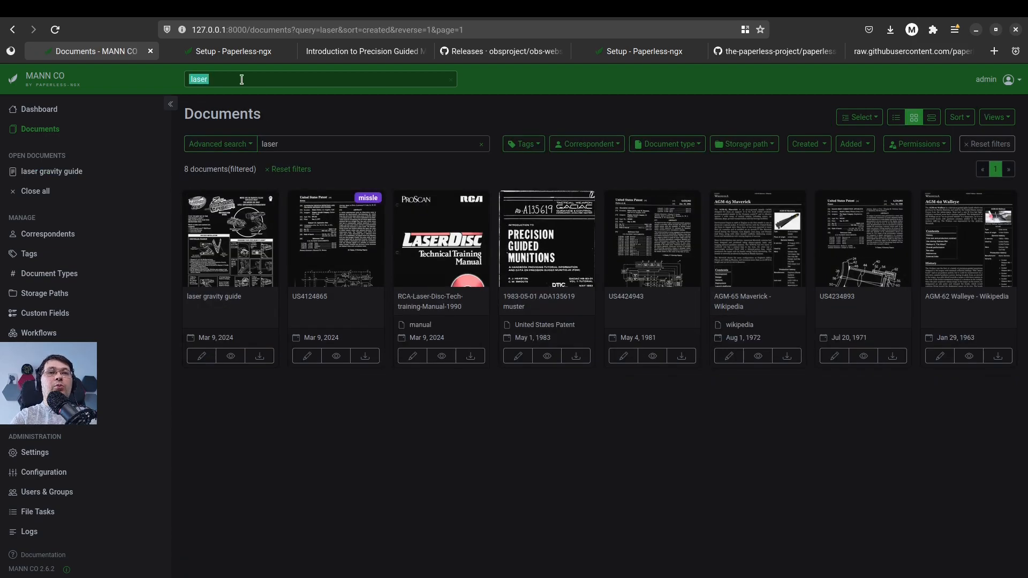
key(BackSpace)
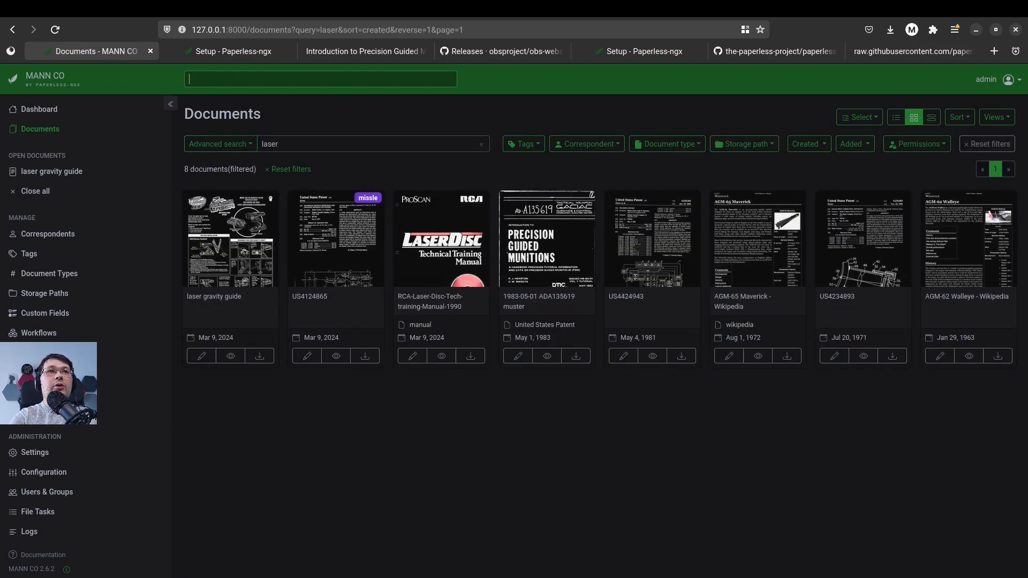
text(sidewinder)
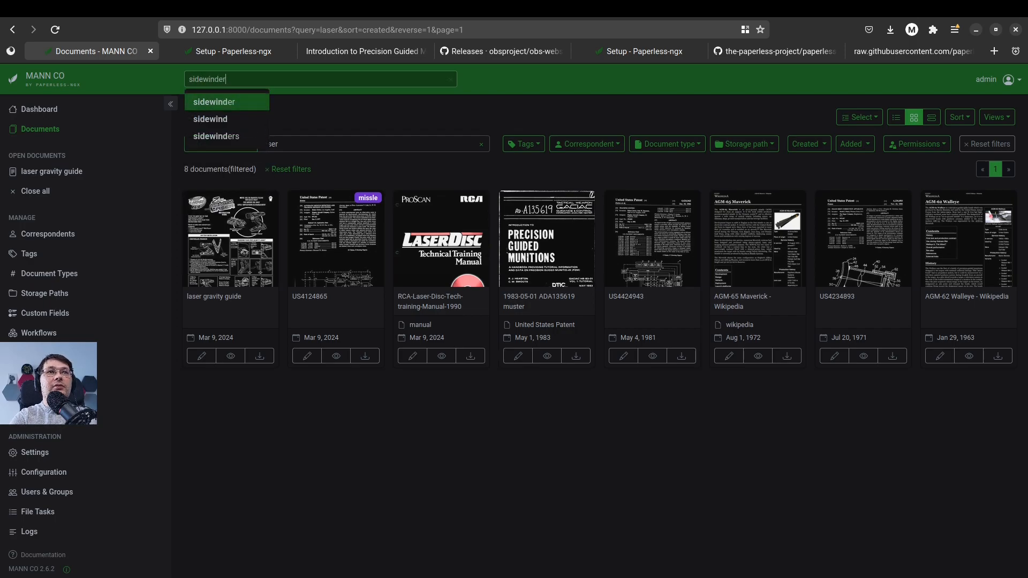
key(Return)
key(Return)
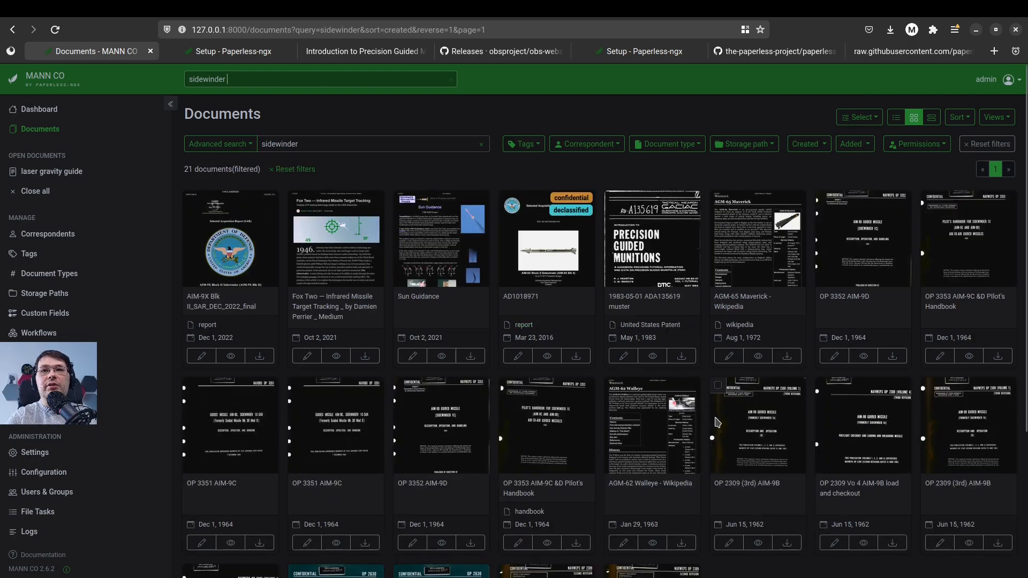
scroll(695, 494, down, 3)
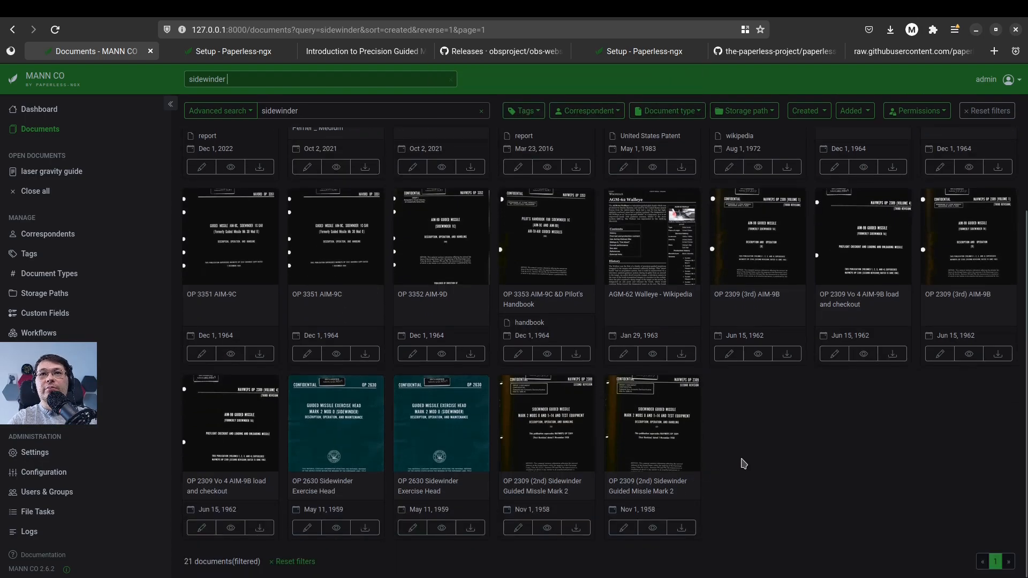
scroll(743, 463, up, 3)
View the AGM-62 Walleye - Wikipedia document from the results, close all open documents and return to the document list
click(627, 448)
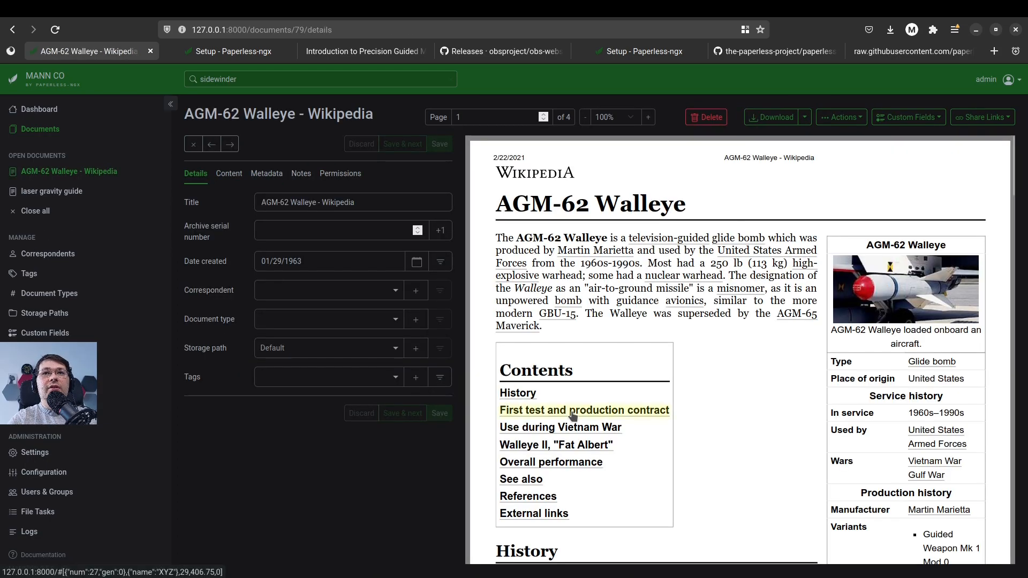
click(171, 106)
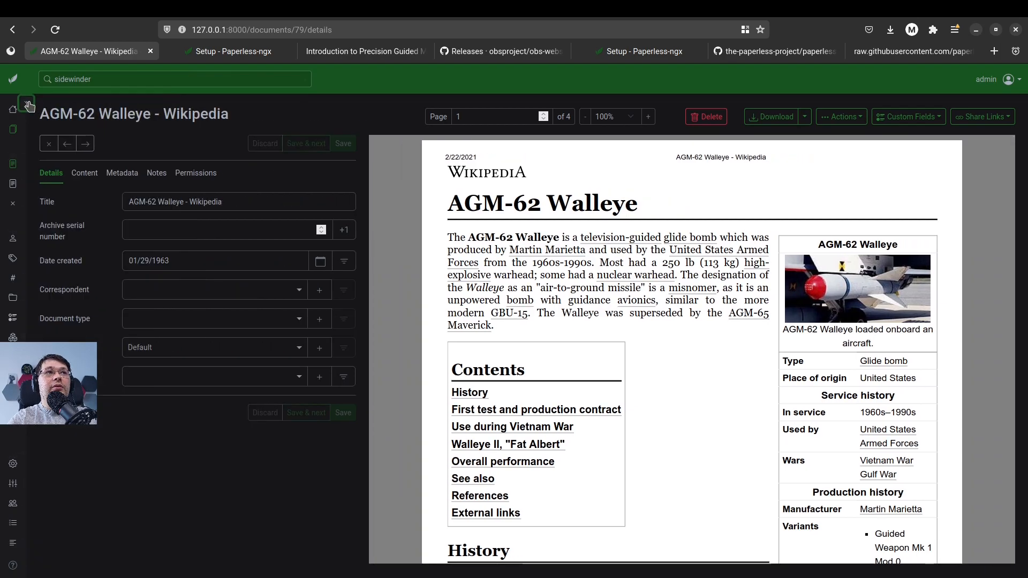
click(26, 103)
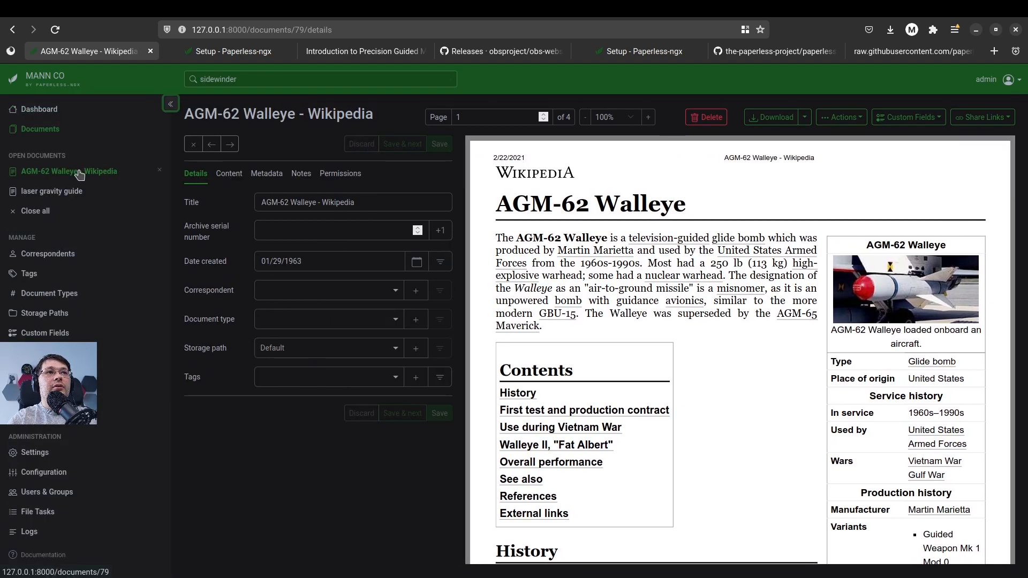
click(35, 211)
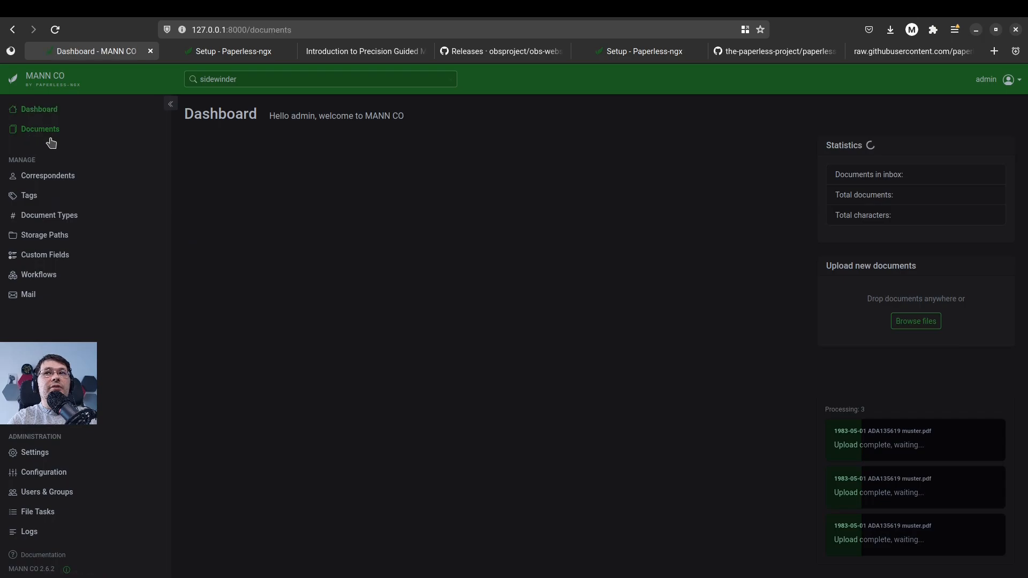
click(43, 133)
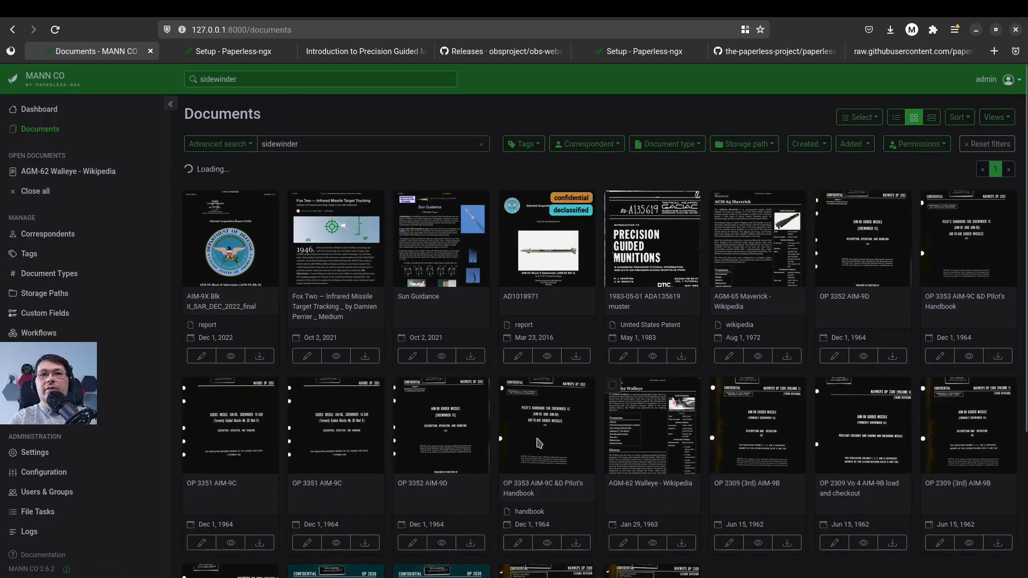
Open the 1983-05-01 ADA135619 muster document and compare its creation date with the date on its cover page
double_click(647, 262)
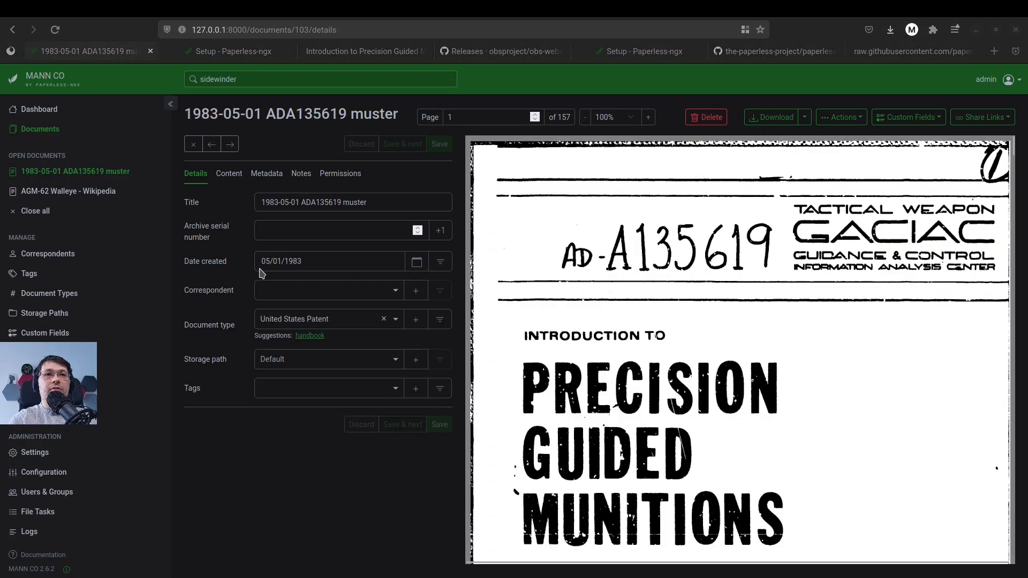
drag(319, 268, 264, 268)
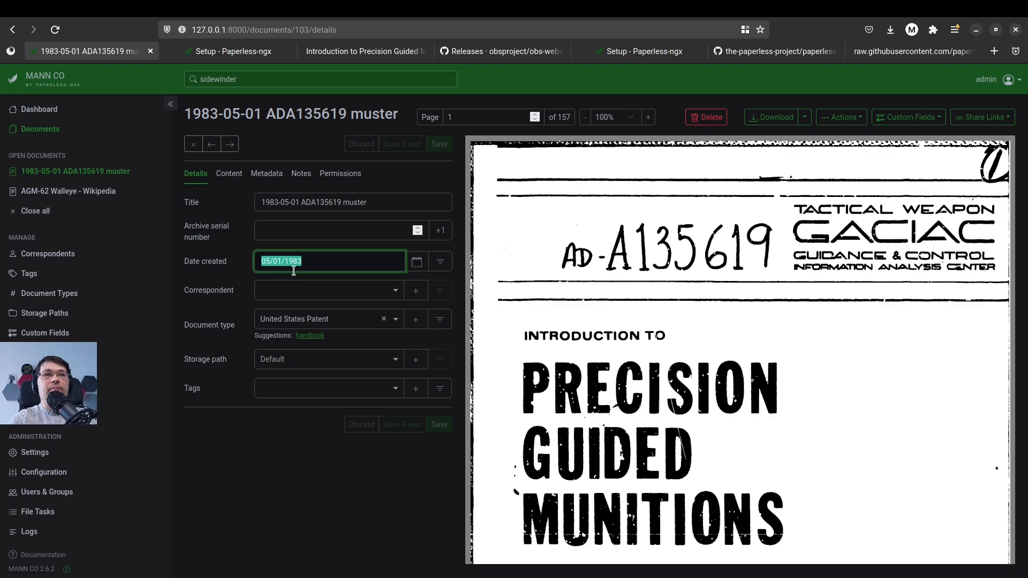
click(743, 321)
scroll(743, 321, down, 5)
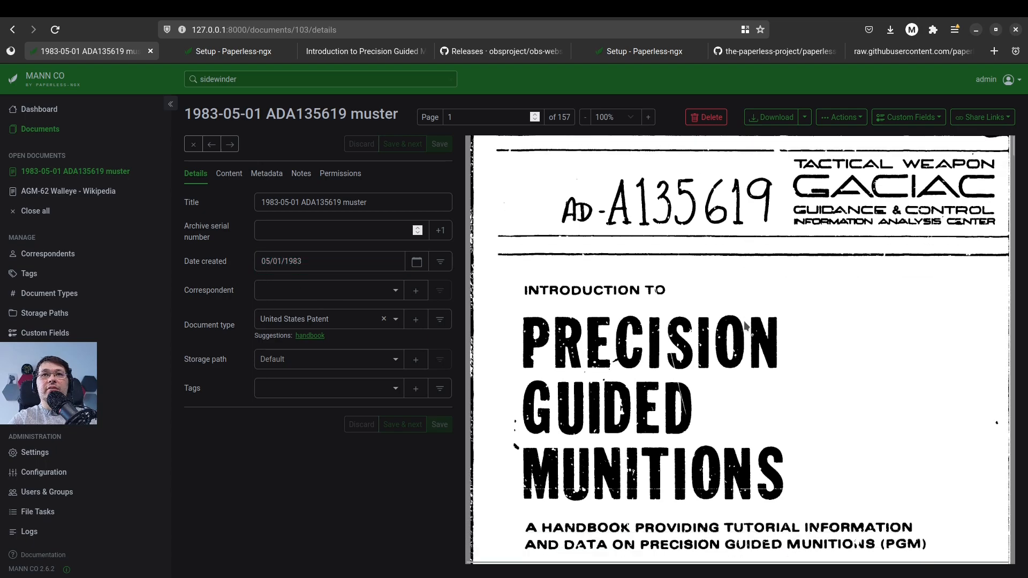
scroll(727, 322, down, 3)
scroll(727, 322, up, 3)
scroll(727, 322, up, 3)
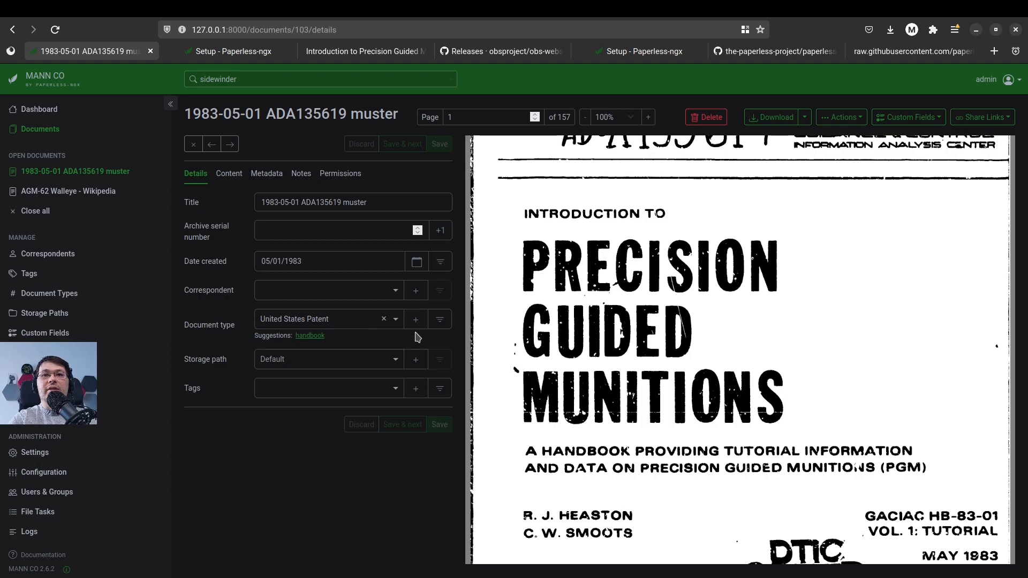
Change the 1983-05-01 ADA135619 muster document's type to the suggested handbook and save it
scroll(643, 390, down, 1)
scroll(516, 489, up, 3)
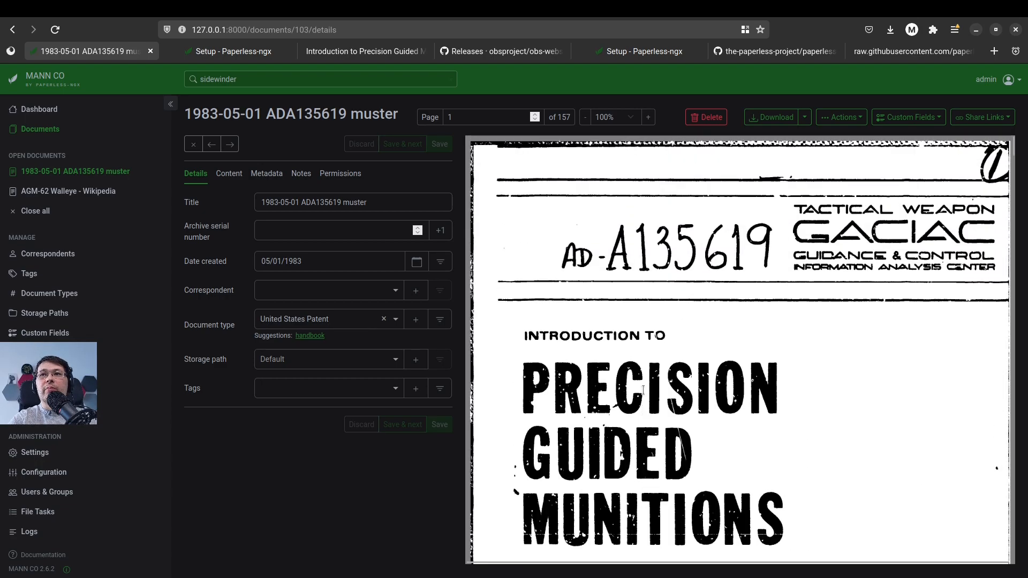
scroll(535, 455, down, 6)
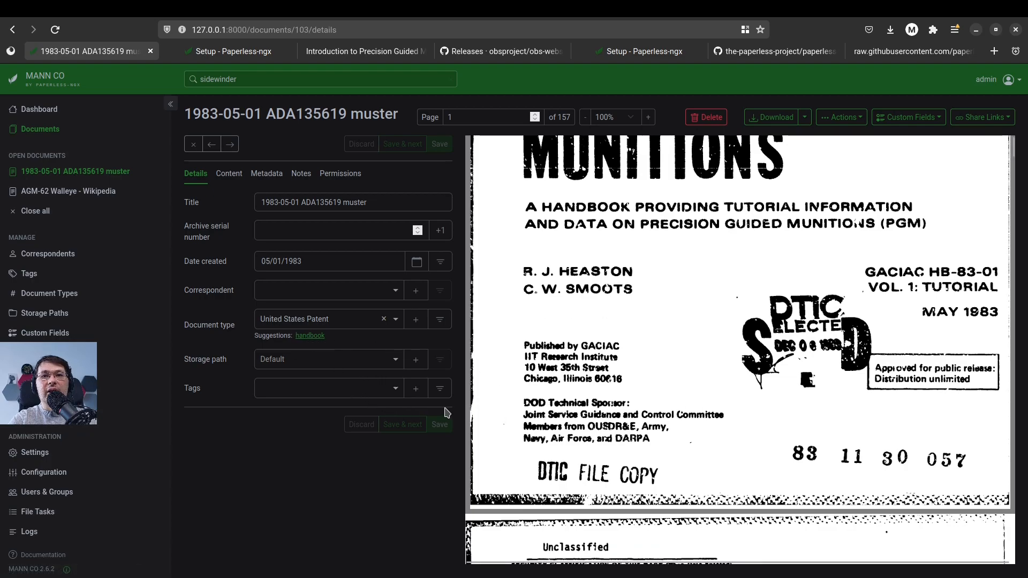
click(314, 338)
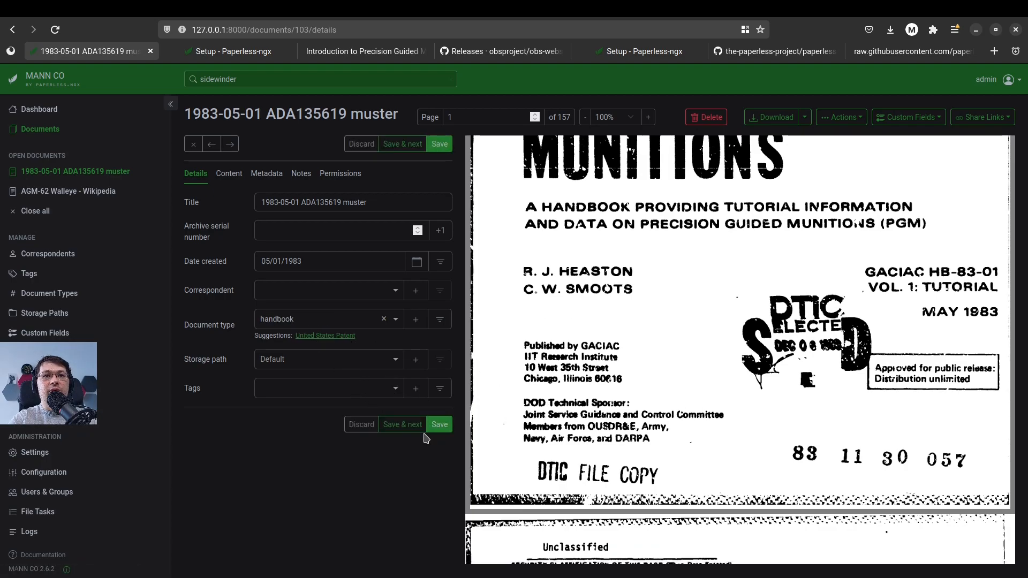
click(438, 426)
Look through the extracted text content of the 1983-05-01 ADA135619 muster document and close all open documents
click(229, 174)
scroll(318, 320, down, 15)
scroll(326, 322, up, 15)
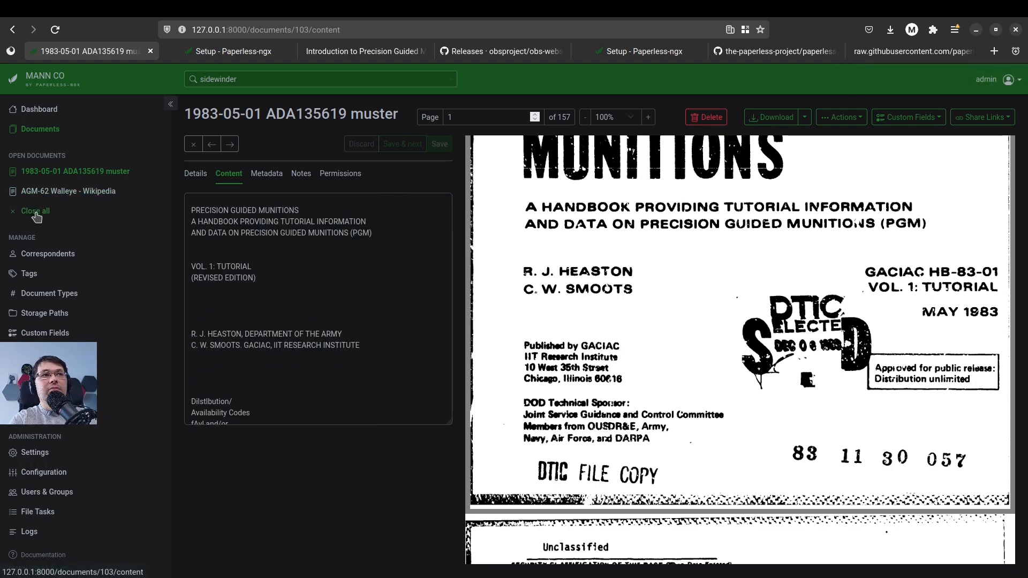
click(36, 211)
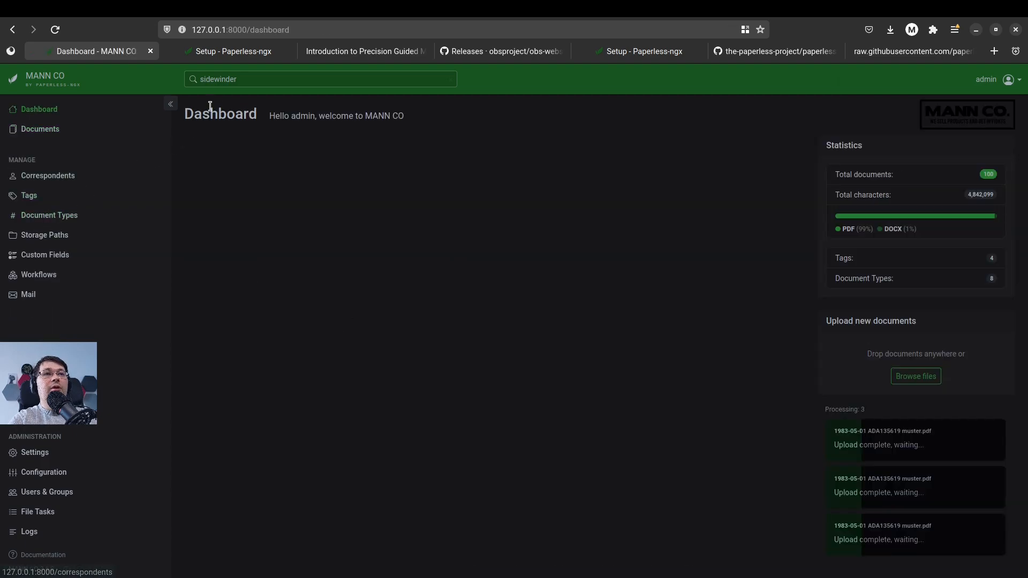
Search all documents for "anmeldung" and open the anmeldung-original document from the results
click(252, 81)
key(BackSpace)
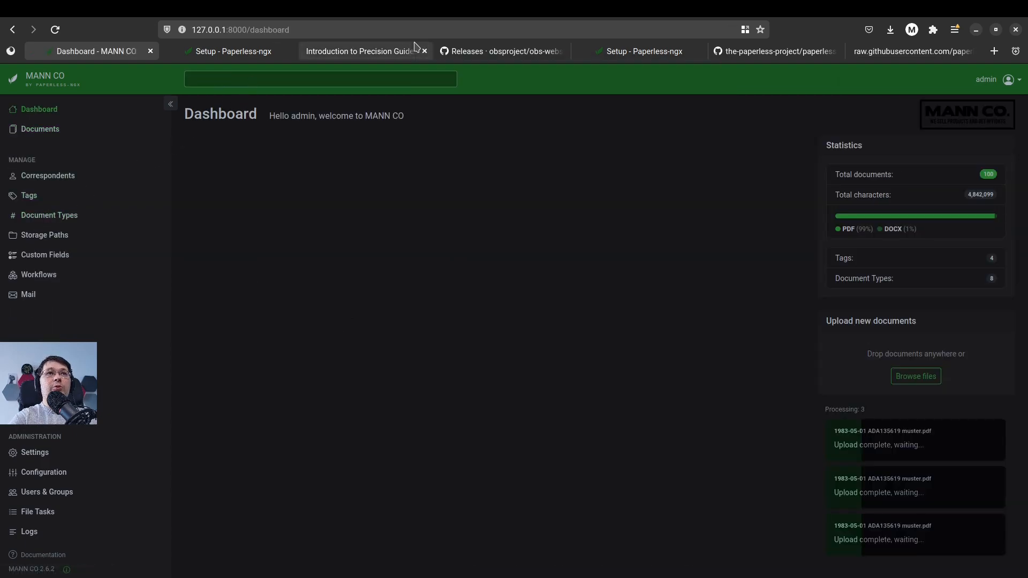
text(anme)
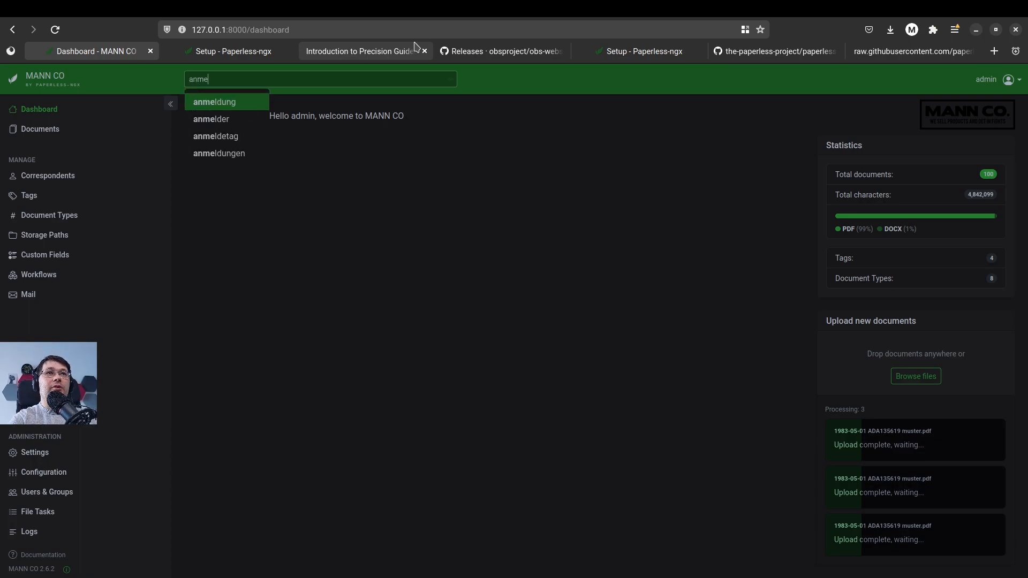
text(dldi)
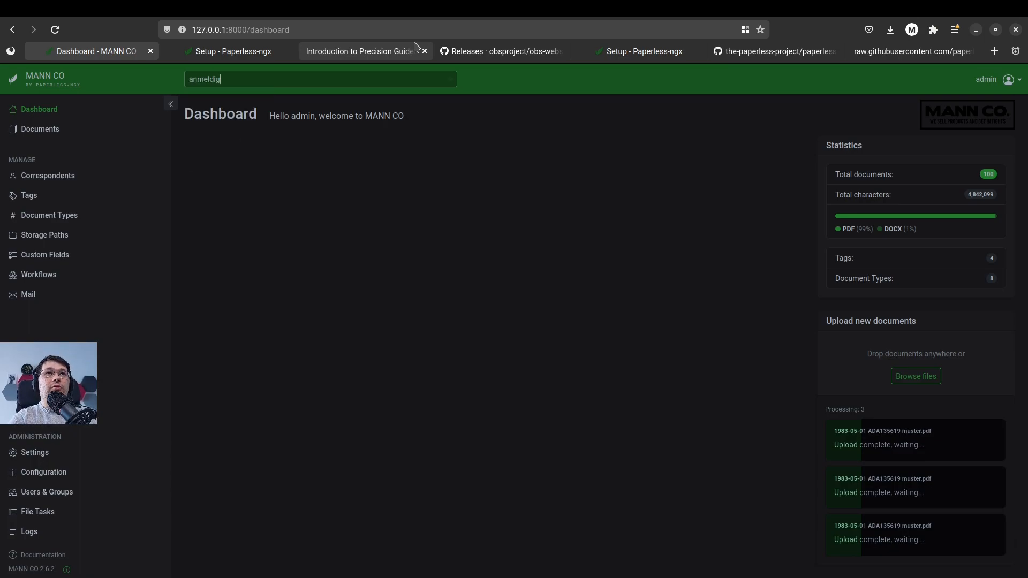
key(BackSpace)
text(ung)
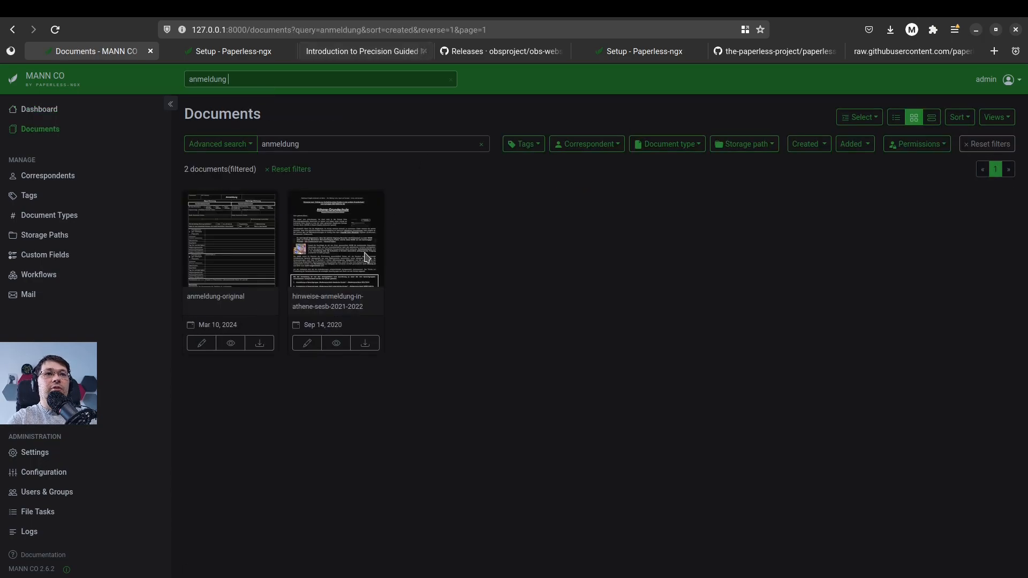
click(252, 236)
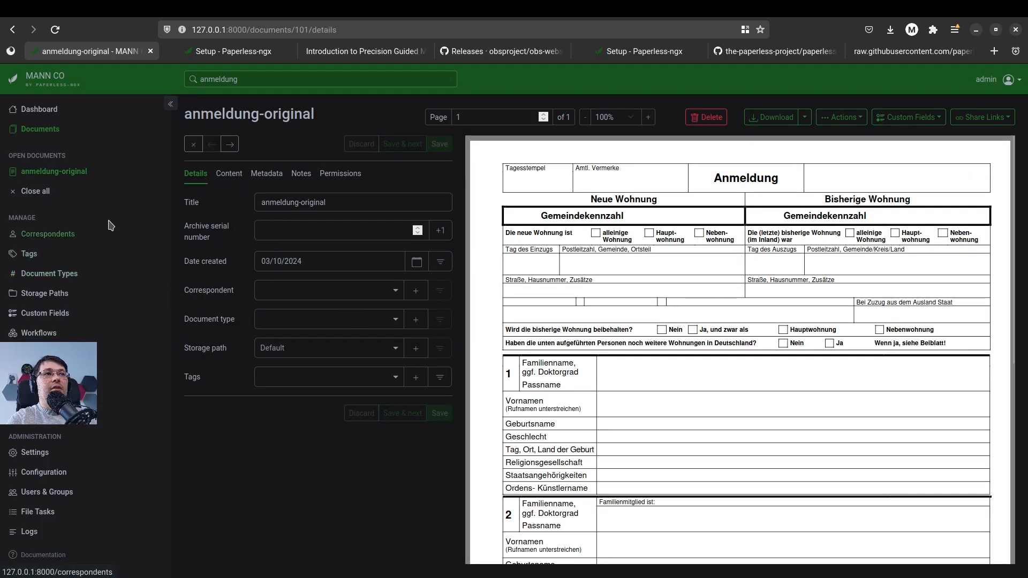
Close all open documents and review the lists of correspondents, tags and document types
click(38, 193)
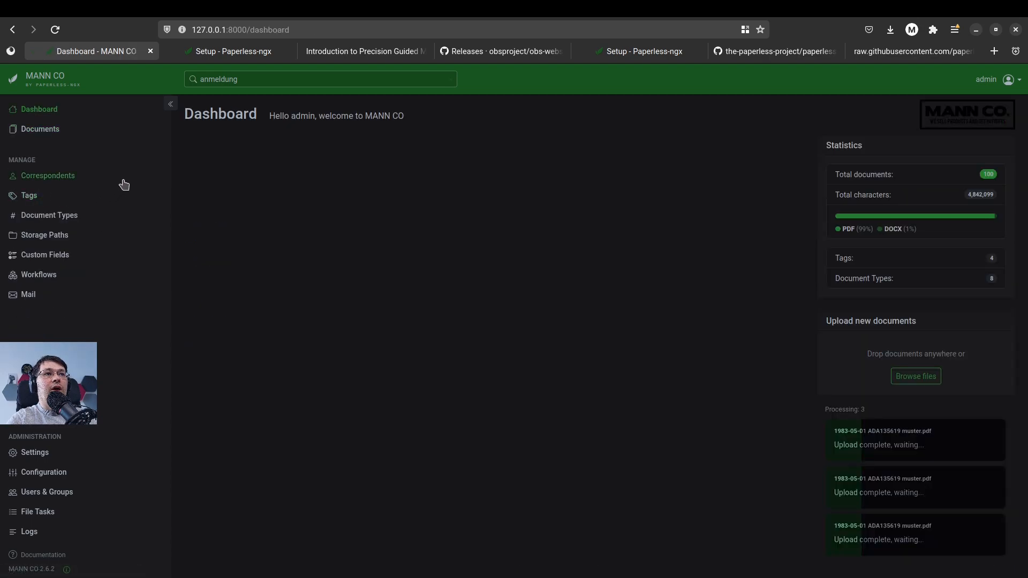
click(62, 178)
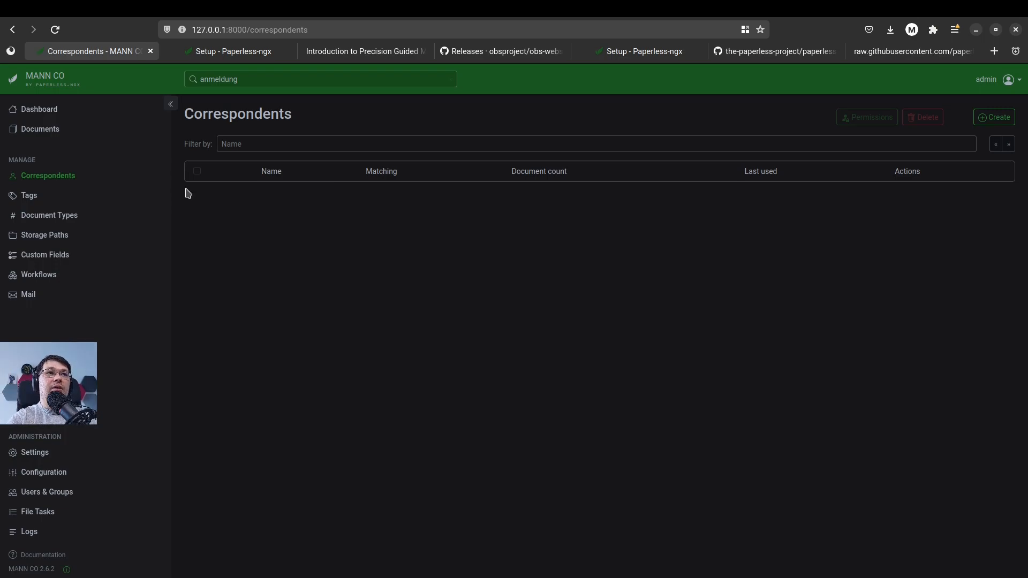
click(46, 198)
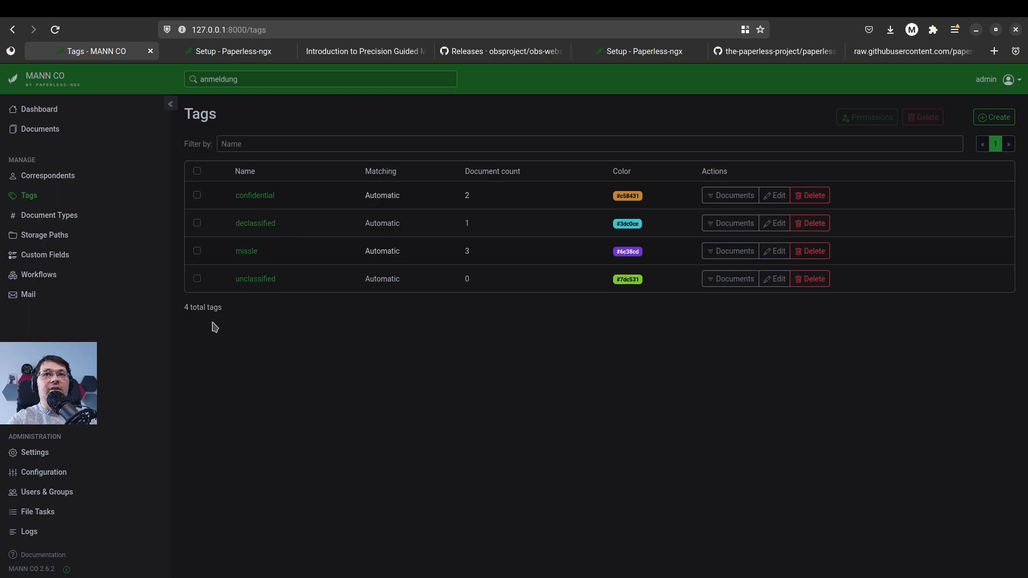
click(47, 218)
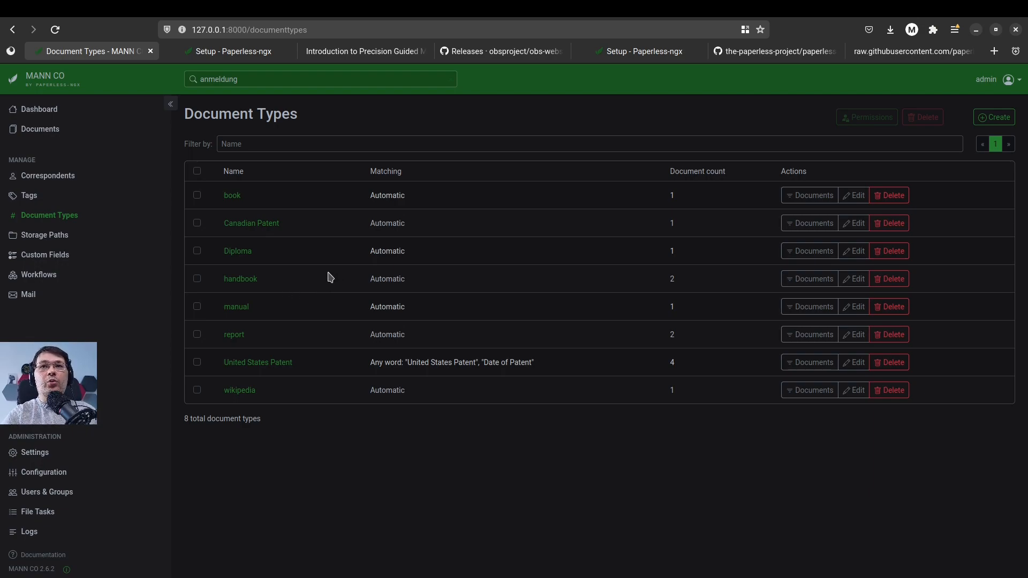
Replace the document list's "anmeldung" search with "patent" and clear the search text
click(48, 135)
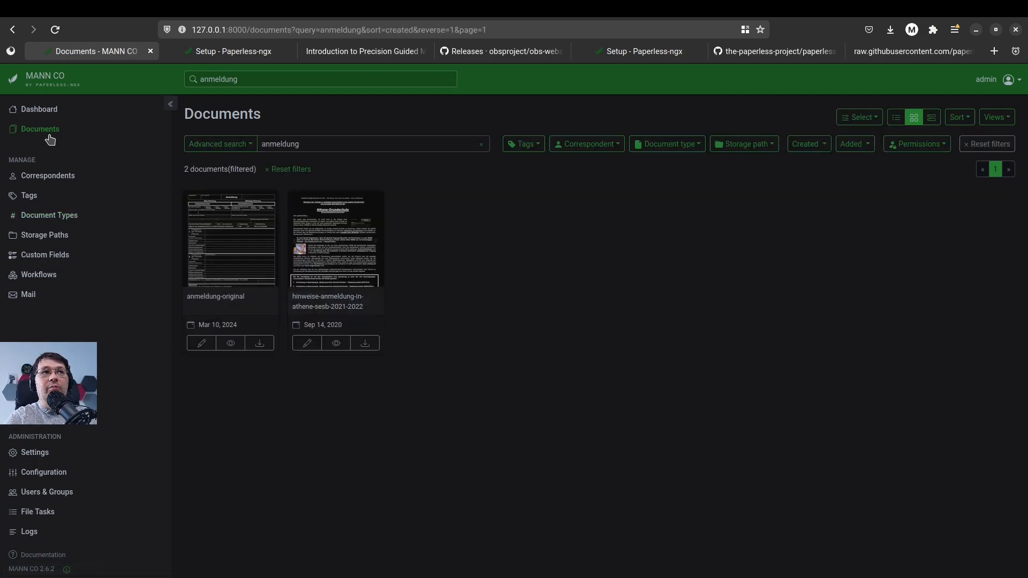
double_click(299, 149)
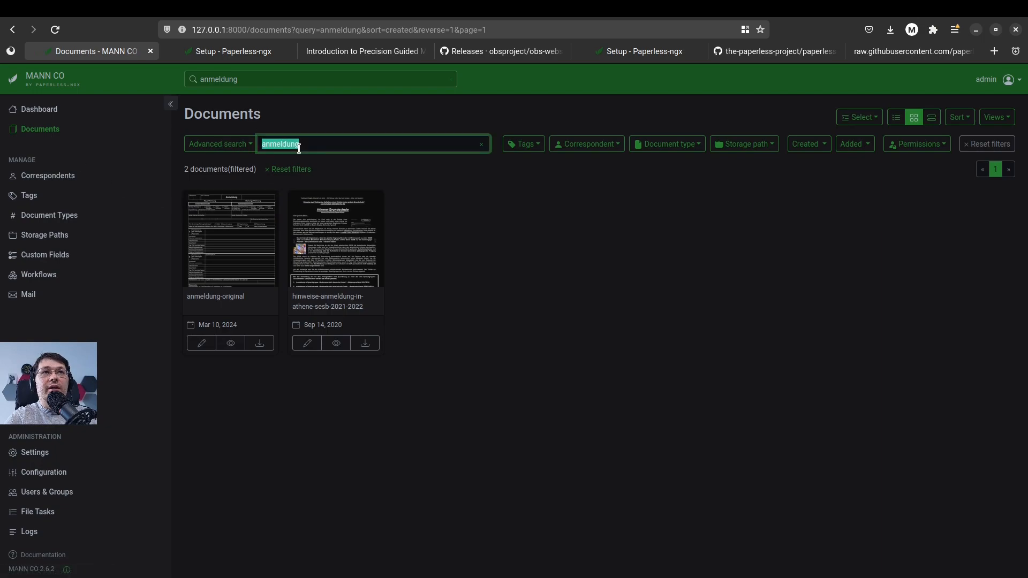
text(patent)
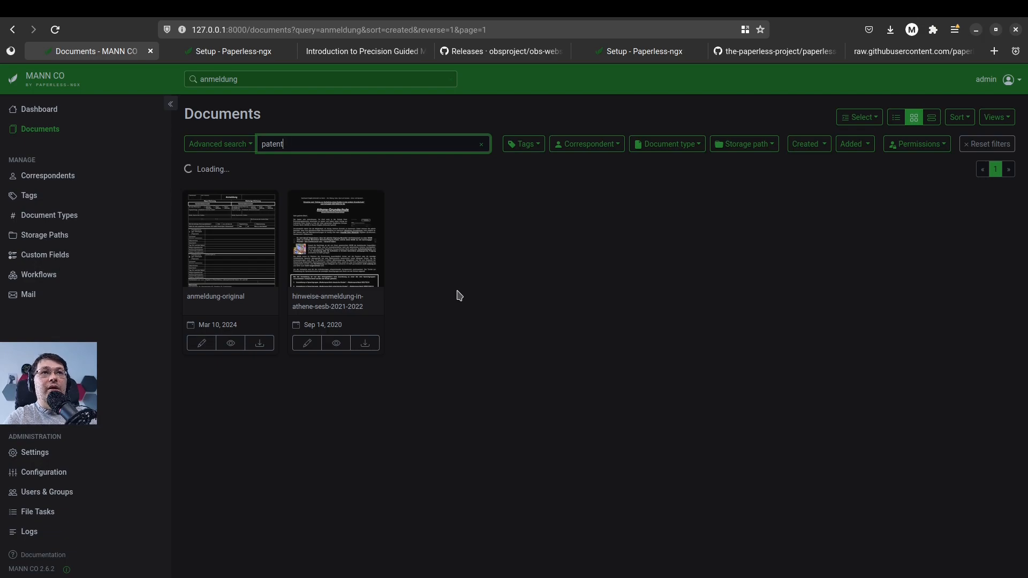
double_click(293, 150)
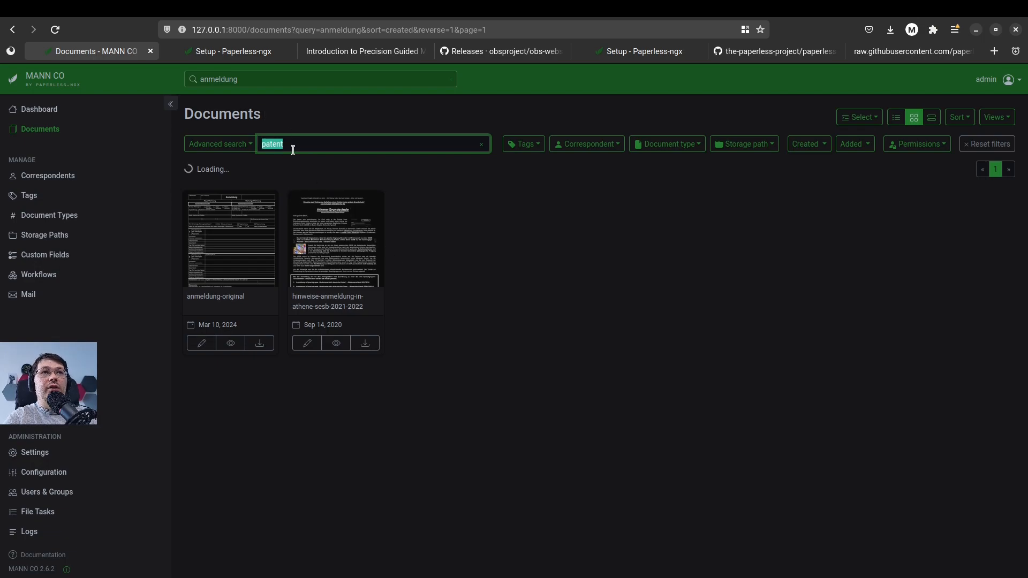
key(BackSpace)
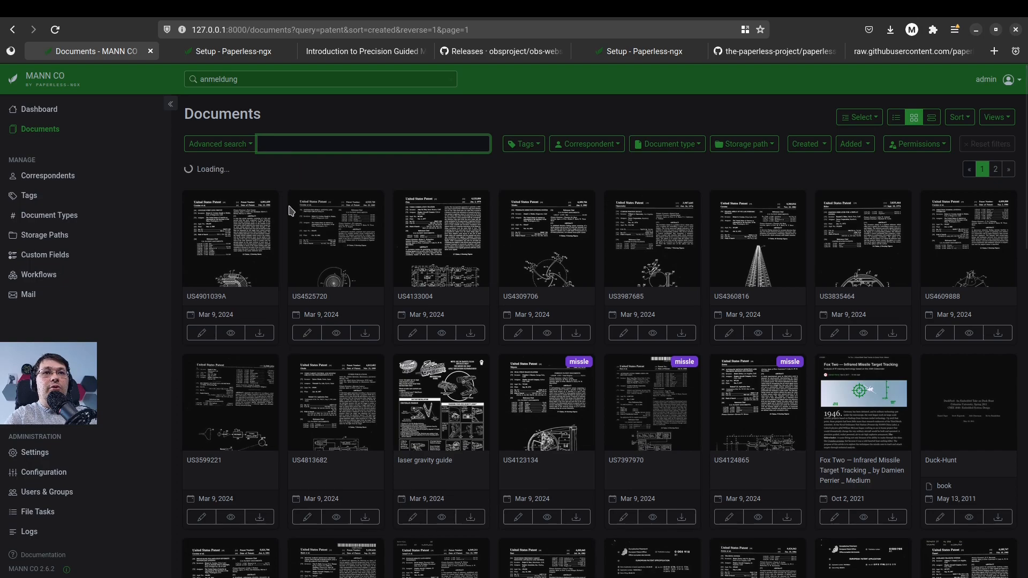
Set the document type of US4525720 and US4133004 to the suggested United States Patent, saving each and advancing to the following document
click(318, 238)
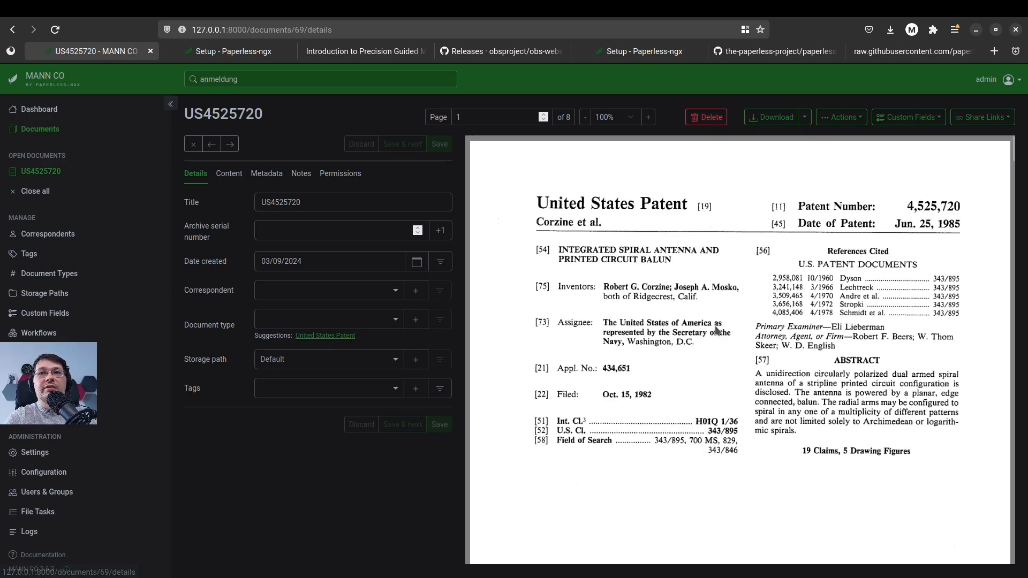
click(304, 336)
click(412, 417)
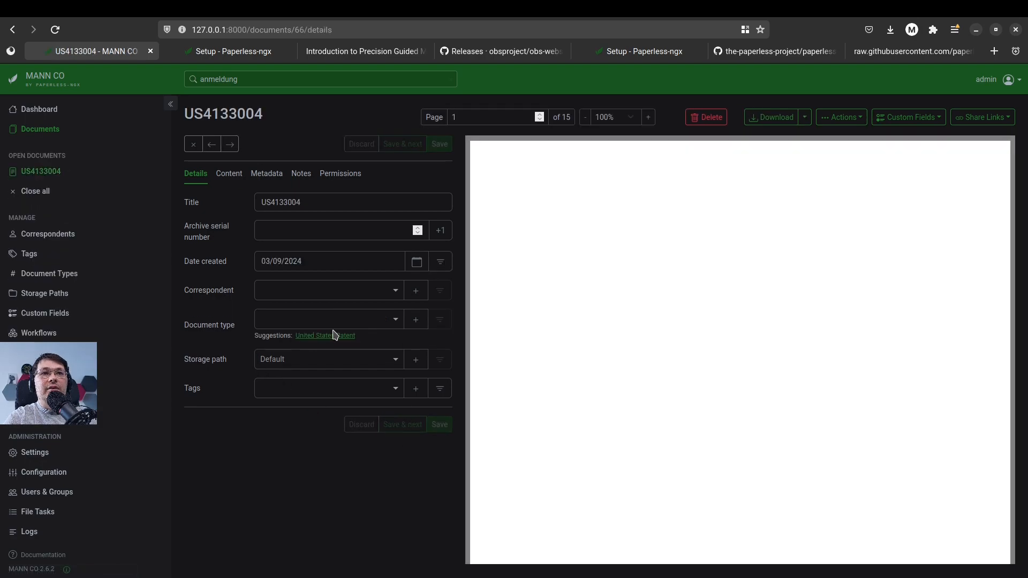
click(338, 337)
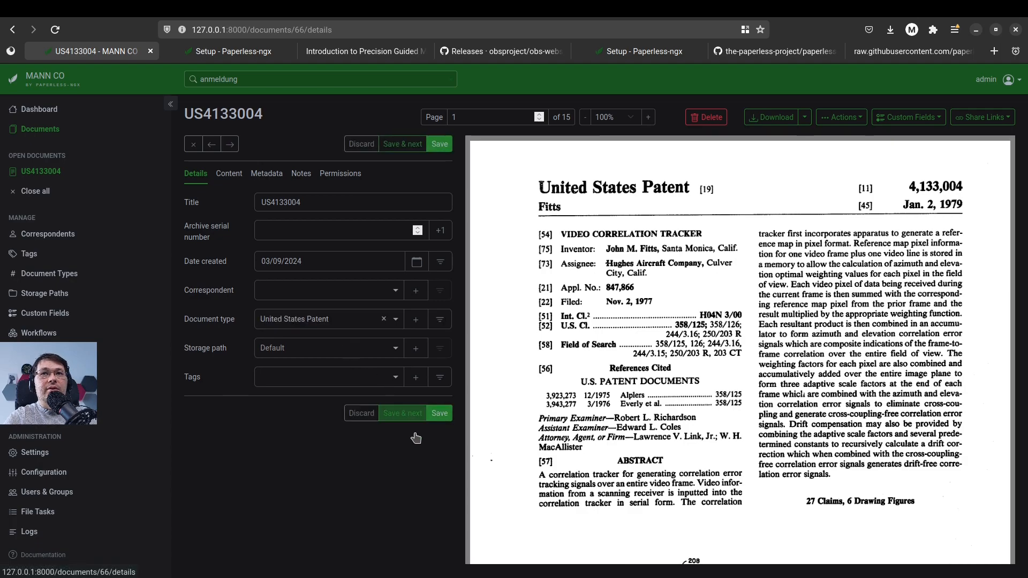
click(403, 417)
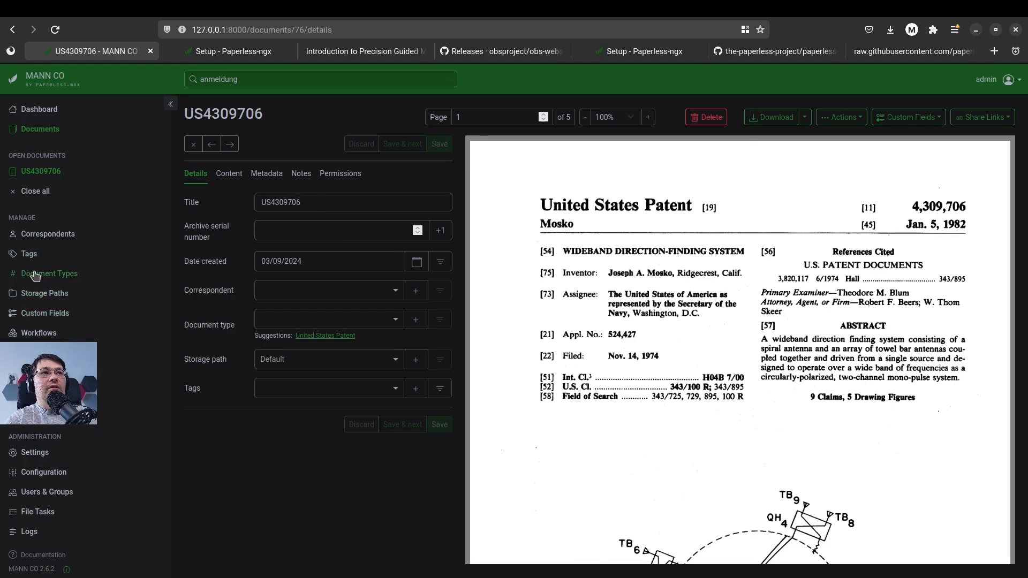
Review the storage paths and custom fields, and inspect the class field's definition without changing it
click(47, 296)
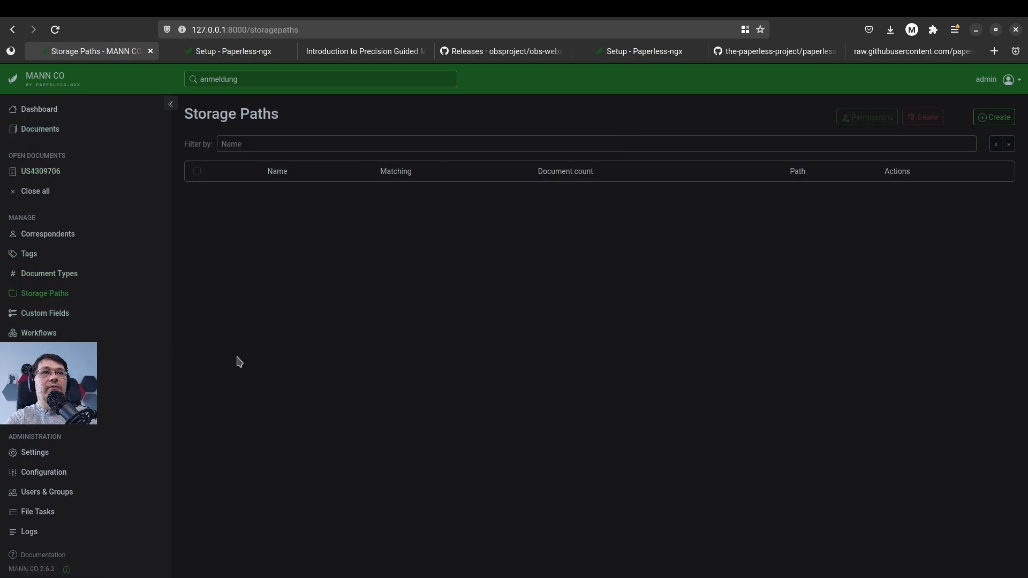
click(73, 314)
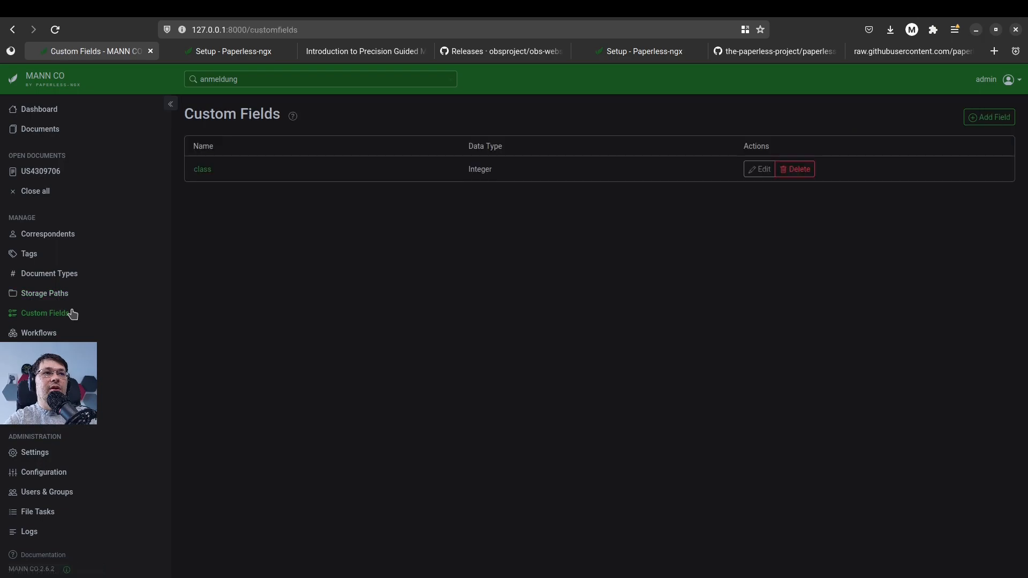
click(203, 169)
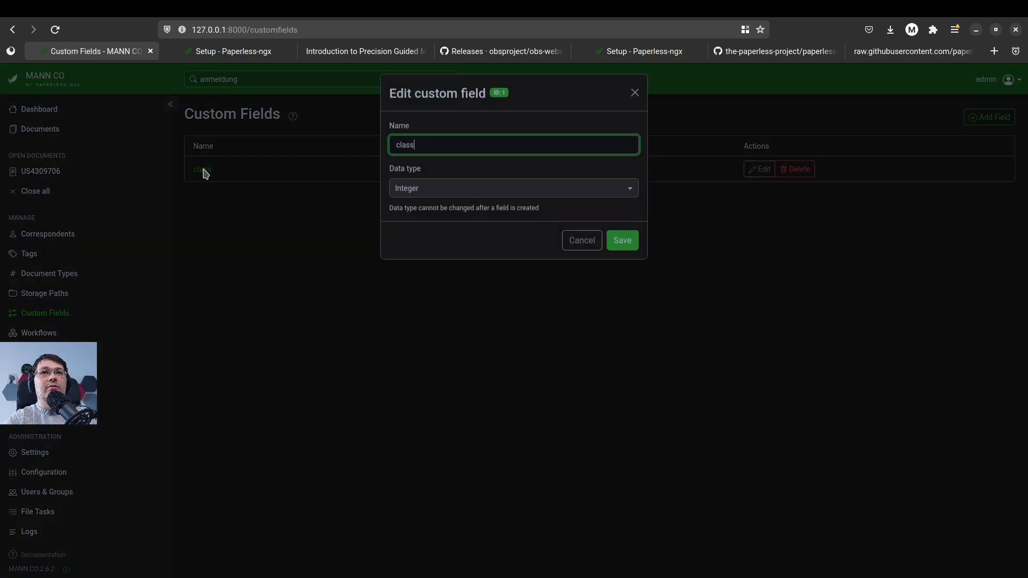
click(592, 255)
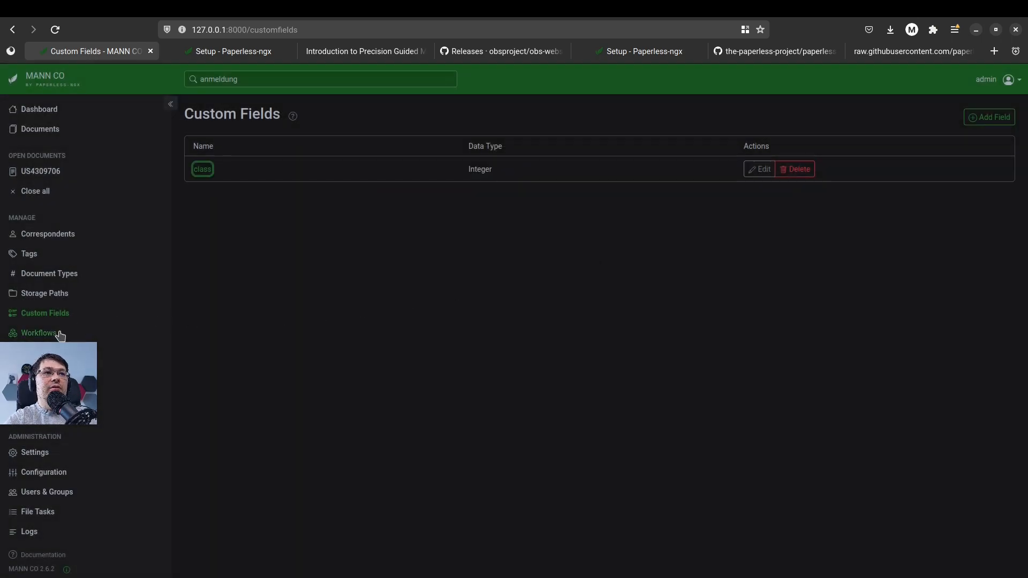
Start a new workflow, add a Consumption Started trigger and show its filter options
click(61, 334)
click(982, 117)
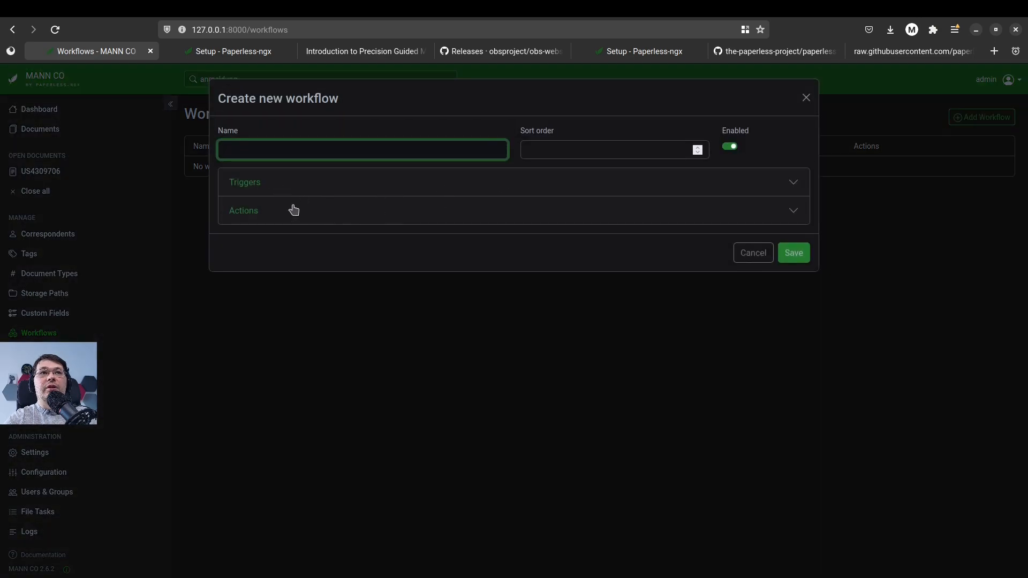
click(269, 188)
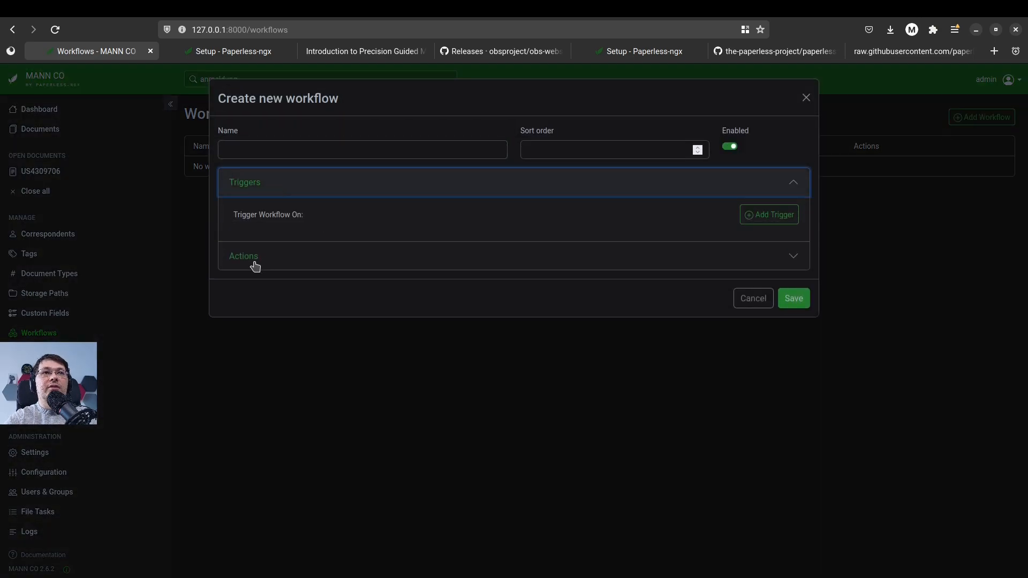
click(776, 216)
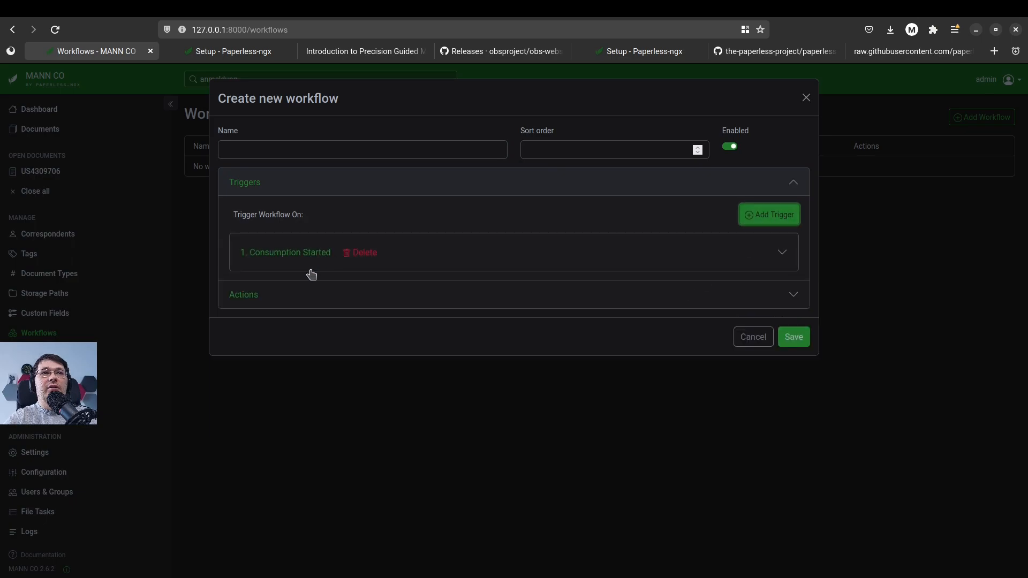
click(294, 254)
scroll(412, 354, down, 2)
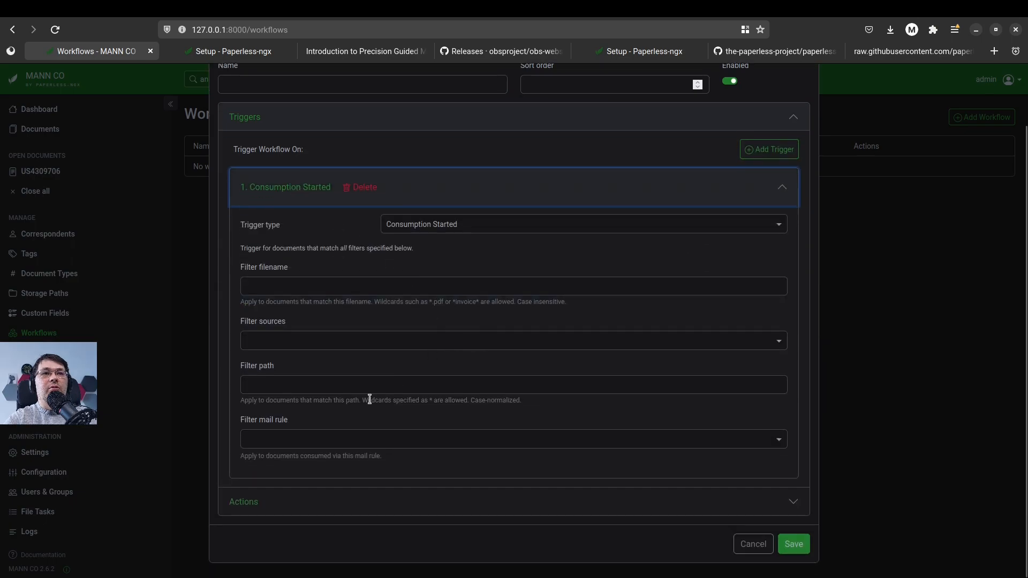
Add an Assignment action to the new workflow and show its options
click(271, 510)
scroll(367, 505, down, 1)
click(771, 490)
scroll(466, 469, down, 1)
click(286, 490)
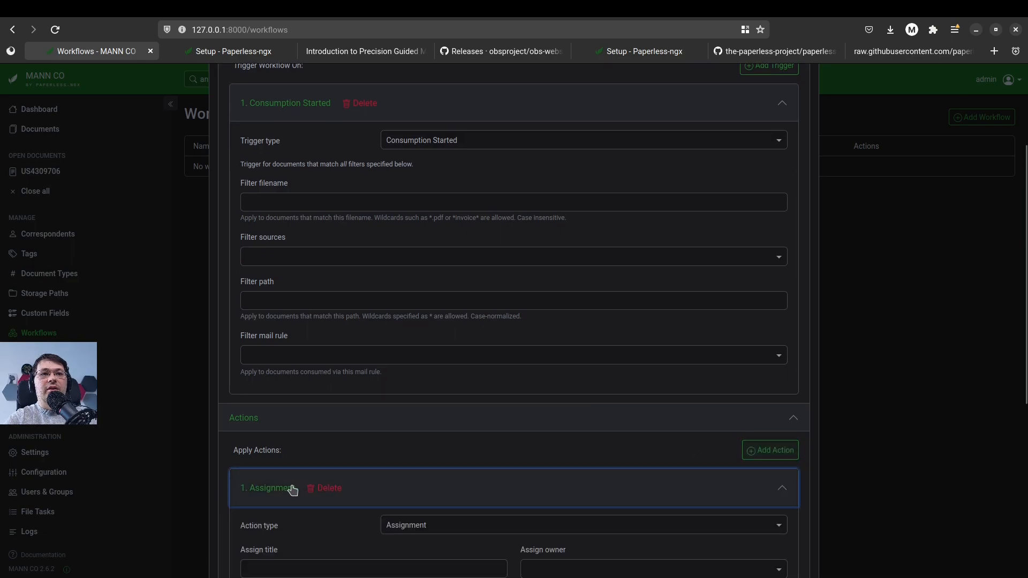
scroll(418, 434, down, 3)
Examine the new workflow's available trigger types and assignment options, and cancel its creation
scroll(489, 384, up, 6)
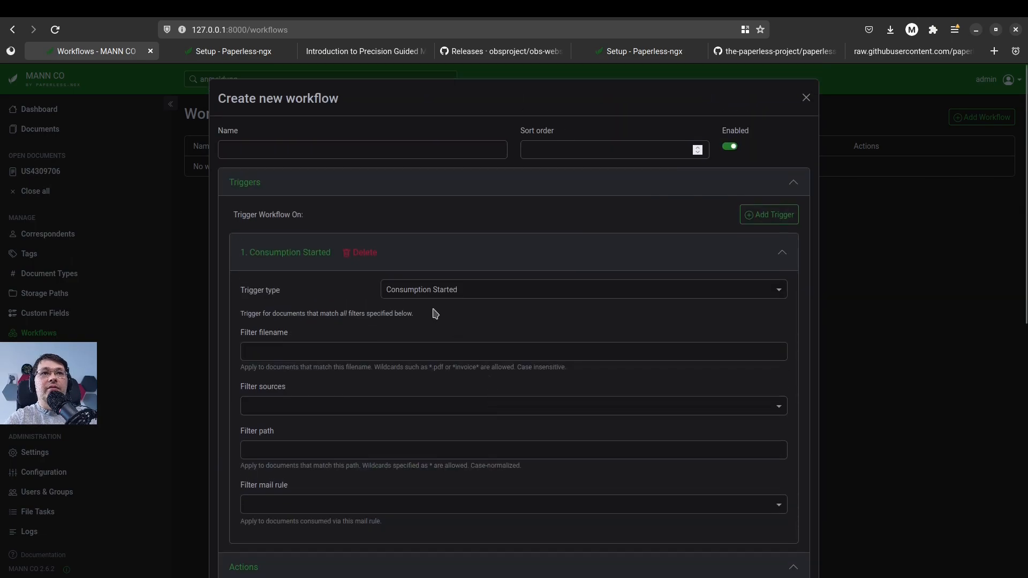
scroll(391, 300, down, 3)
scroll(383, 267, up, 3)
click(482, 296)
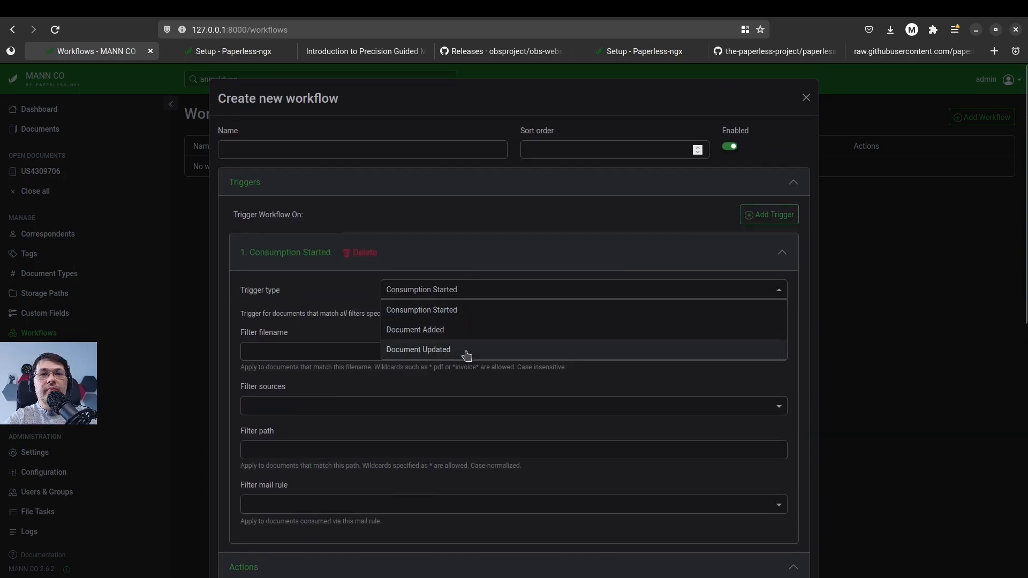
scroll(455, 332, down, 3)
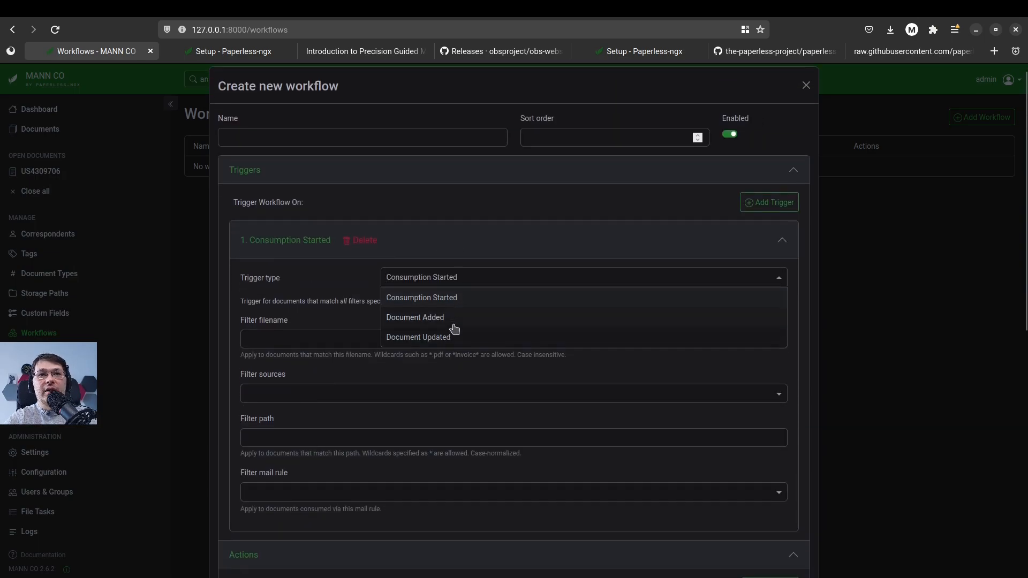
scroll(459, 339, down, 4)
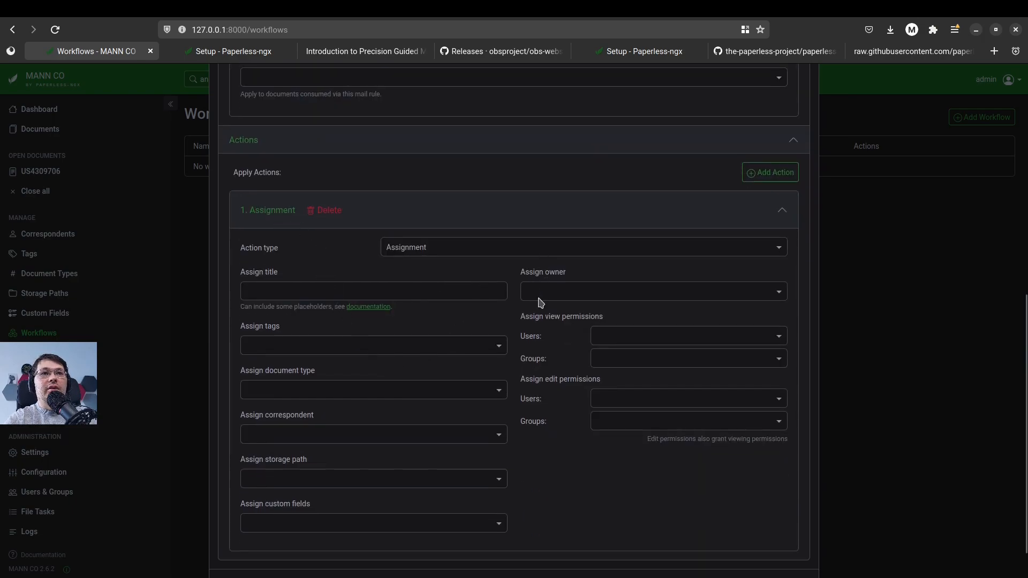
scroll(658, 484, down, 1)
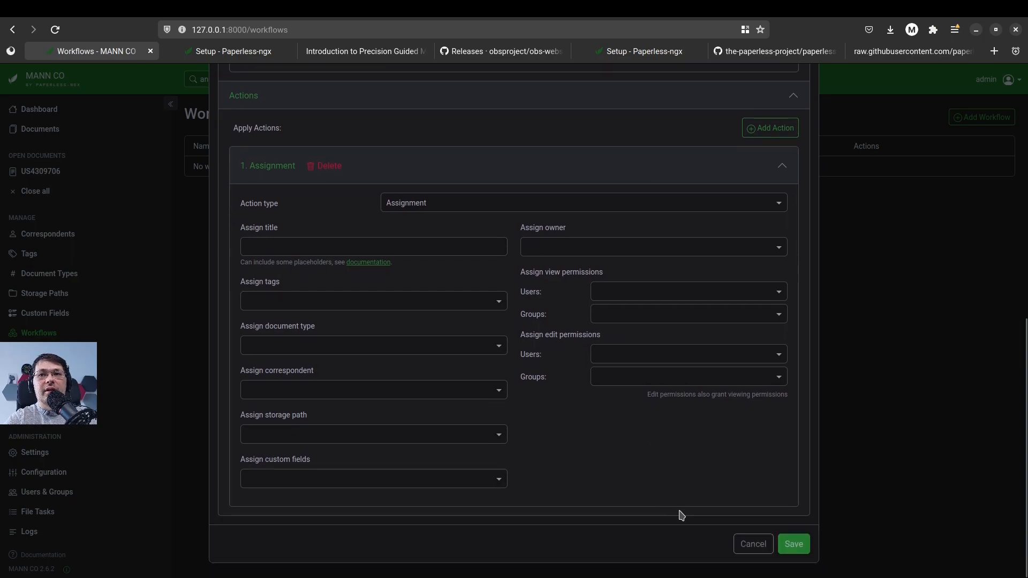
click(747, 551)
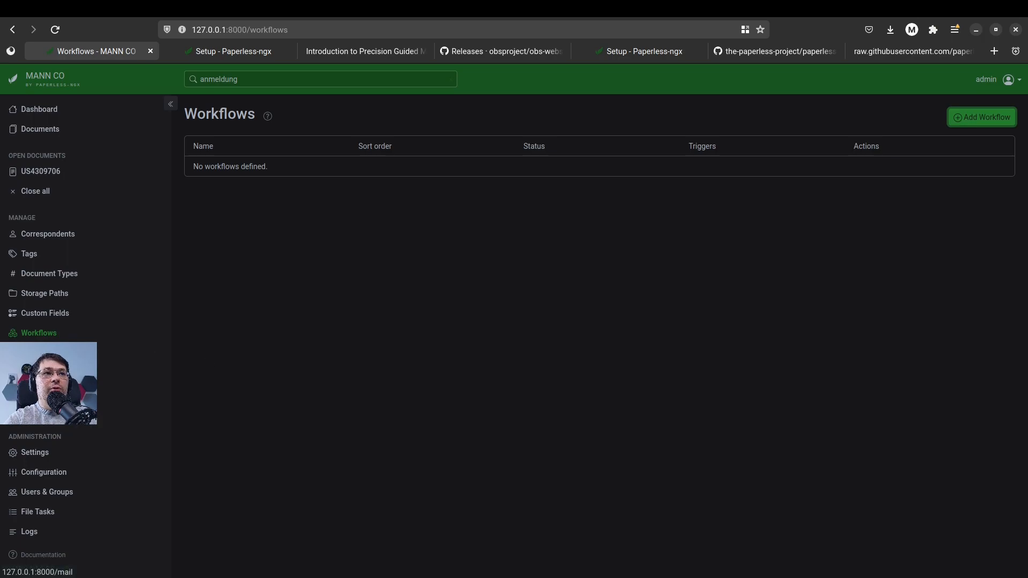
Open the mail settings, examine the fields for a new mail account and cancel its creation
click(110, 352)
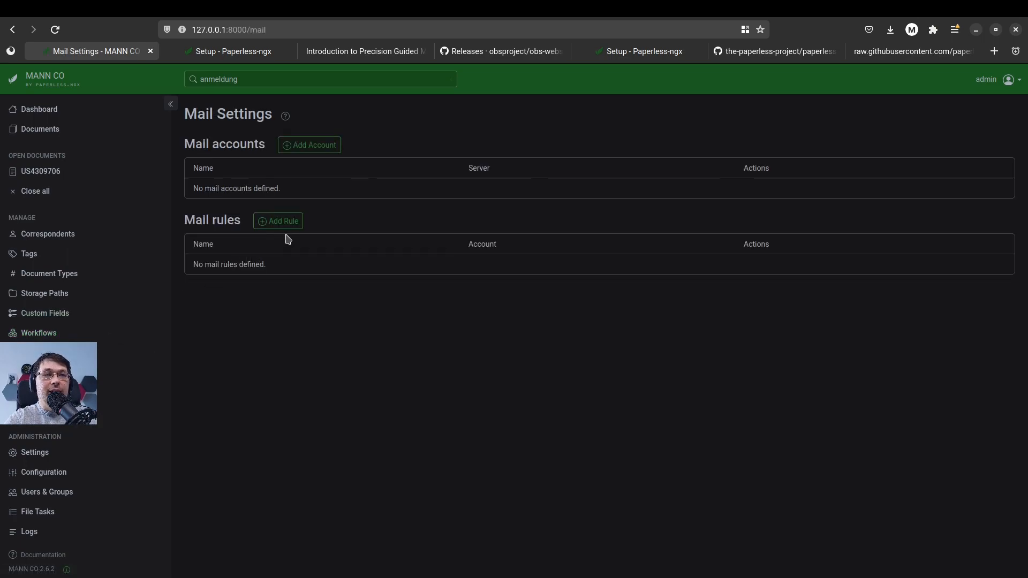
click(324, 150)
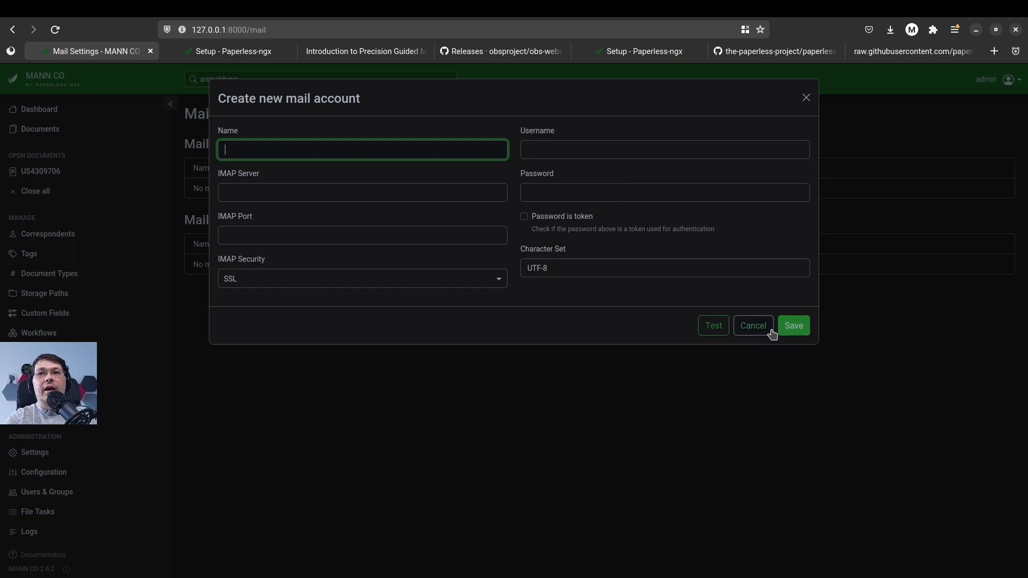
click(753, 334)
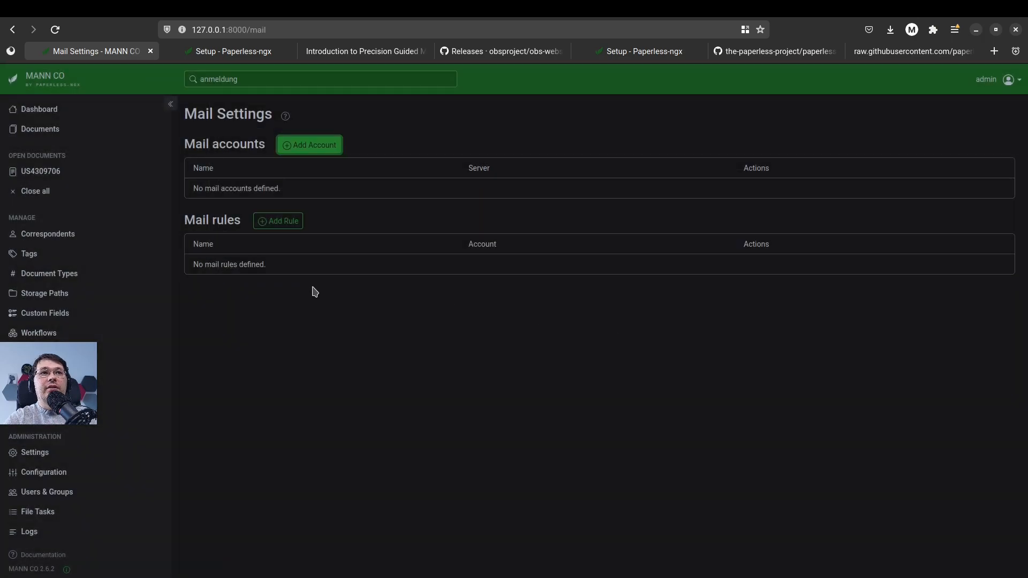
Start a new mail rule, check the account choices, set the maximum age to 100 days and cancel the rule
click(280, 223)
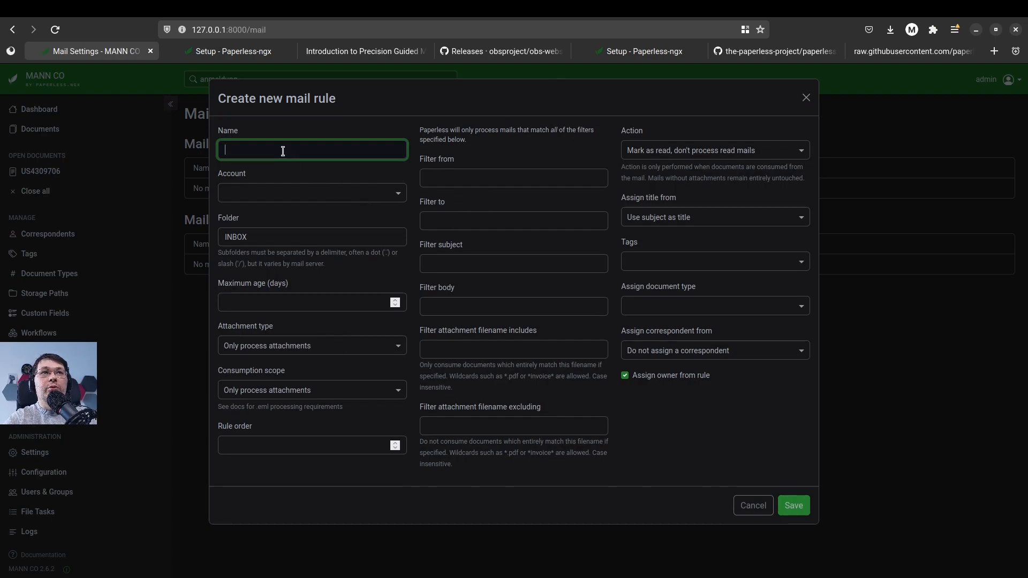
click(286, 201)
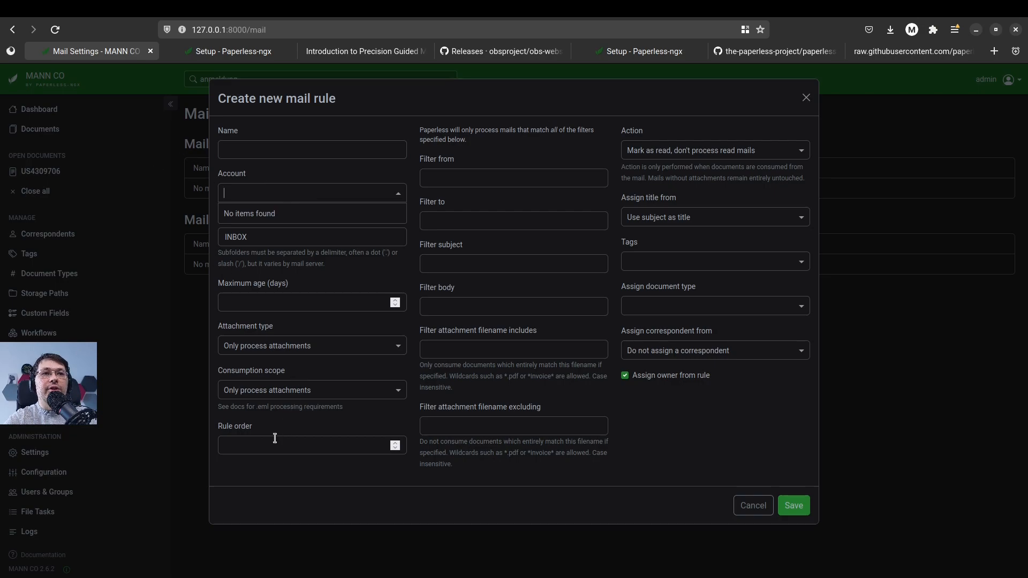
click(295, 298)
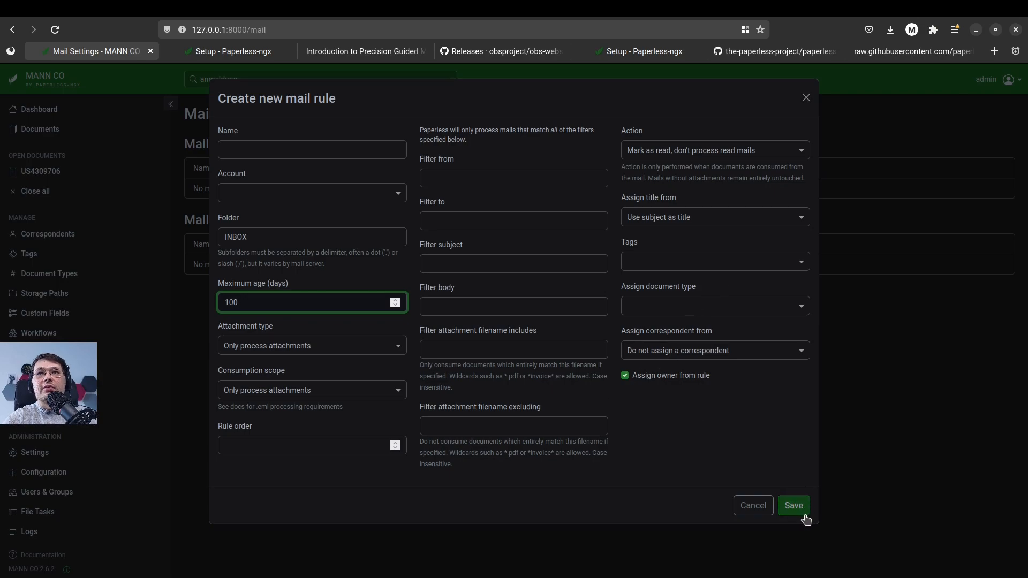
click(762, 508)
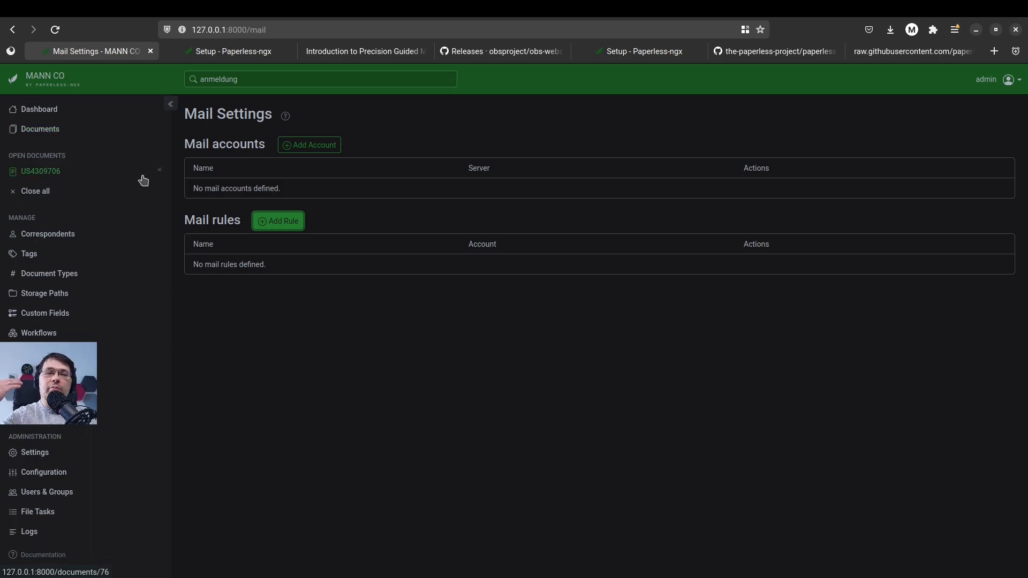
Review the document list, the application configuration, the users and groups, and the general settings
click(29, 135)
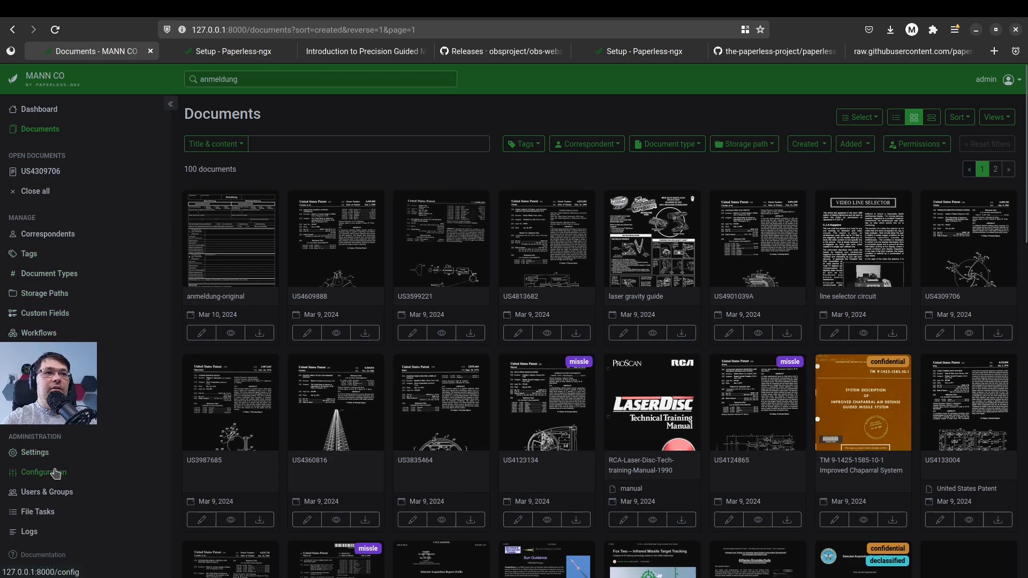
click(56, 474)
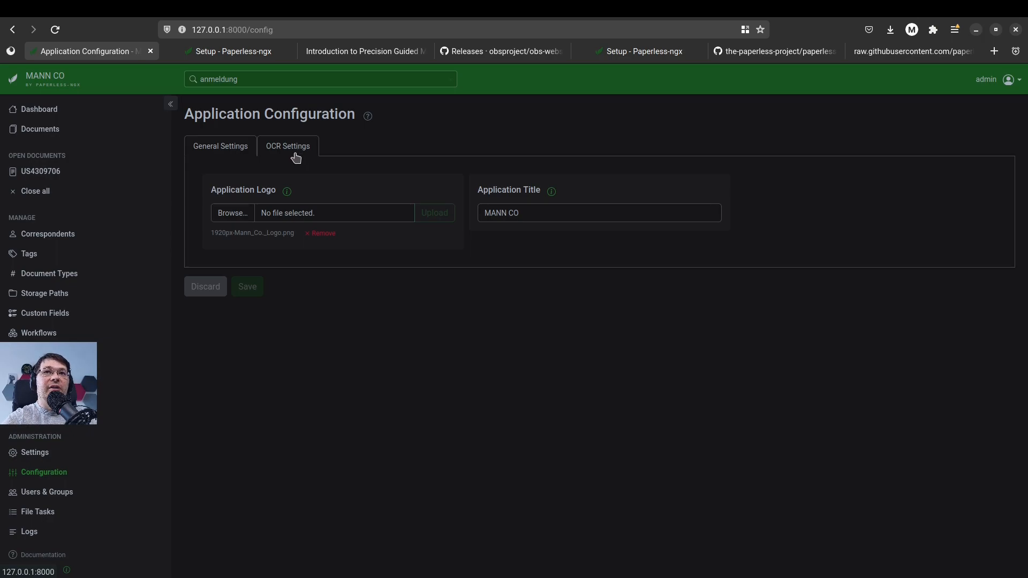
click(63, 500)
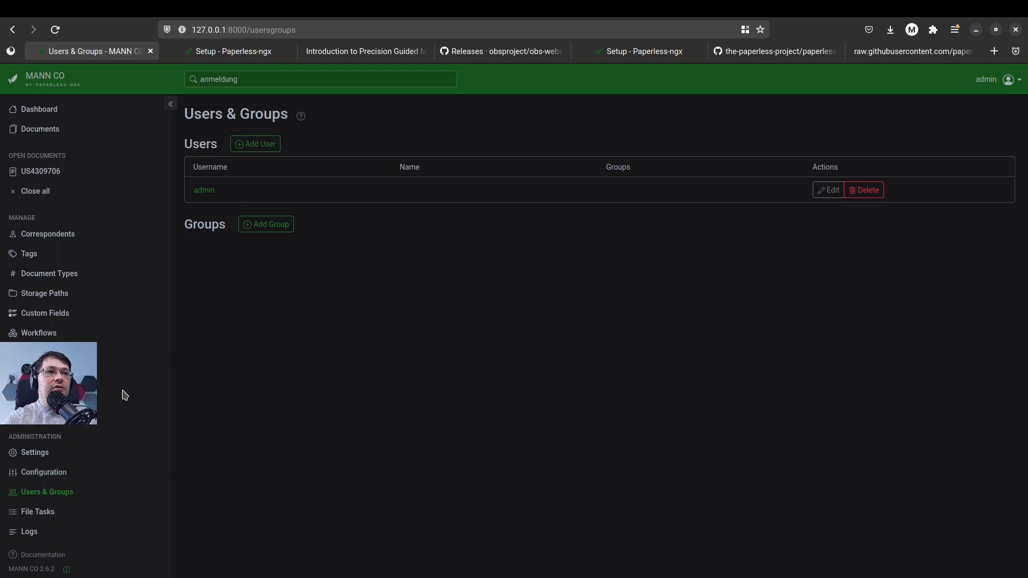
click(45, 457)
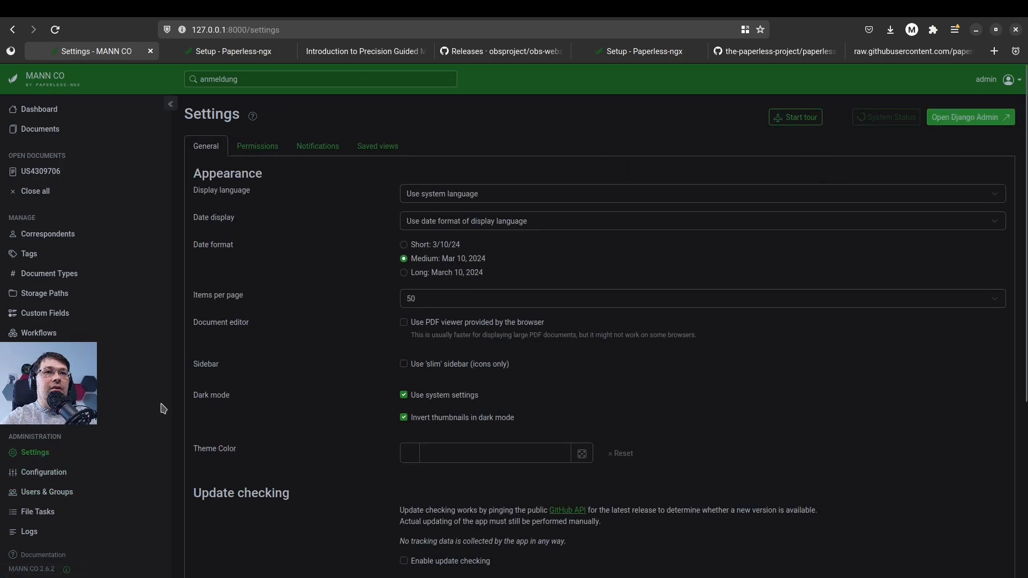
Examine the general, default permissions, notification and saved view settings, and return to the document list
scroll(373, 329, down, 2)
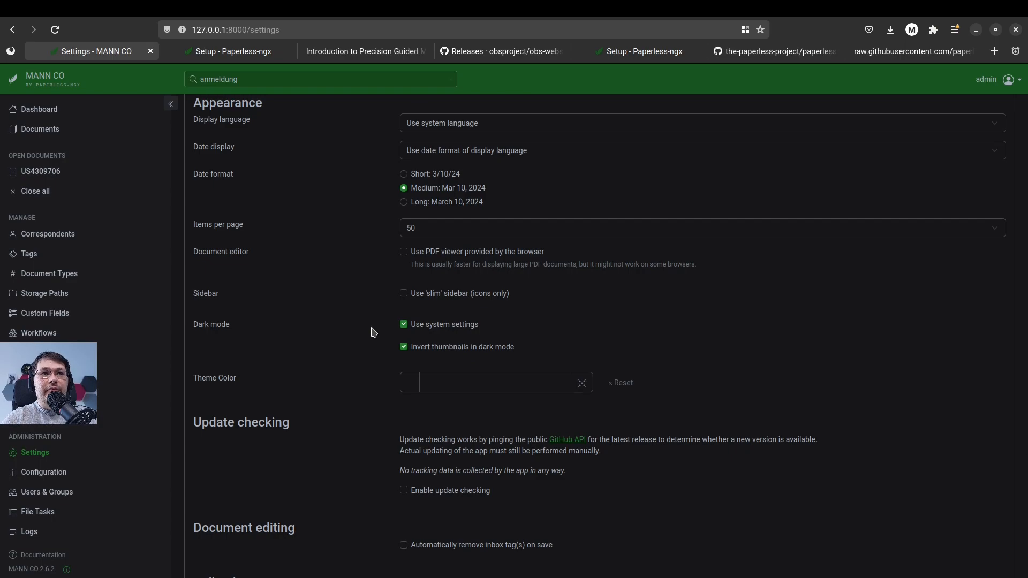
scroll(374, 333, down, 5)
scroll(372, 333, up, 7)
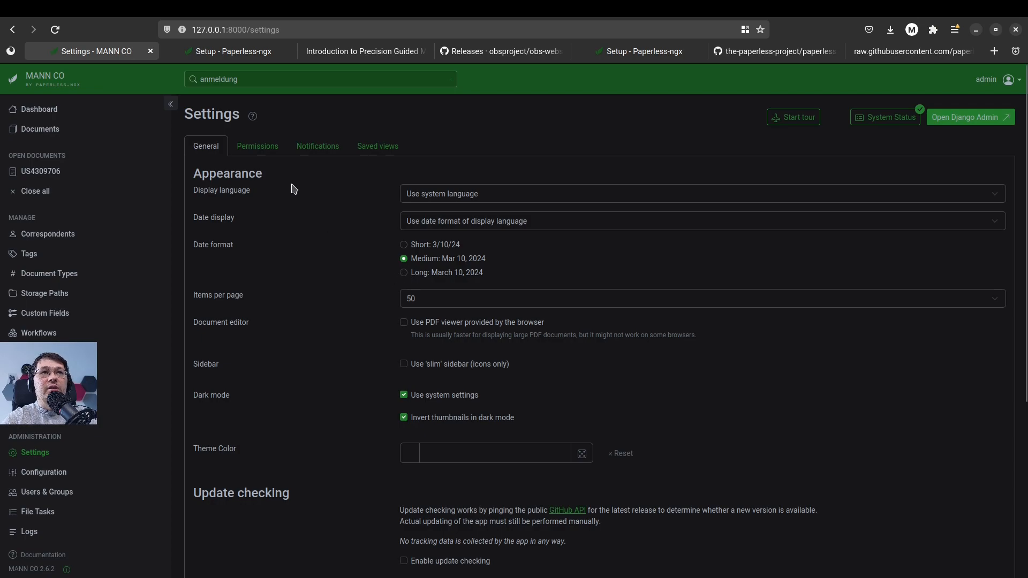
click(274, 157)
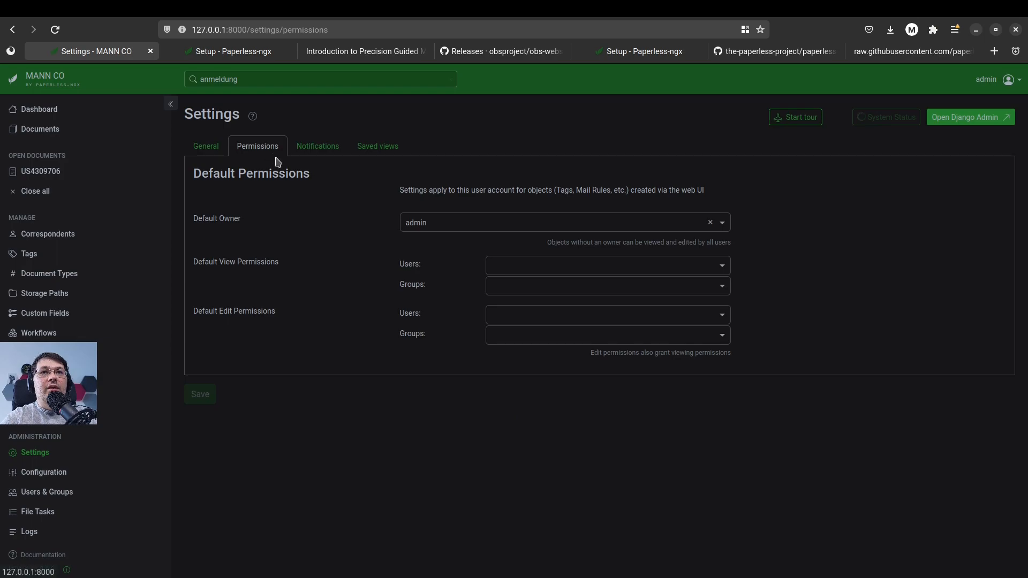
click(330, 156)
click(395, 155)
click(327, 156)
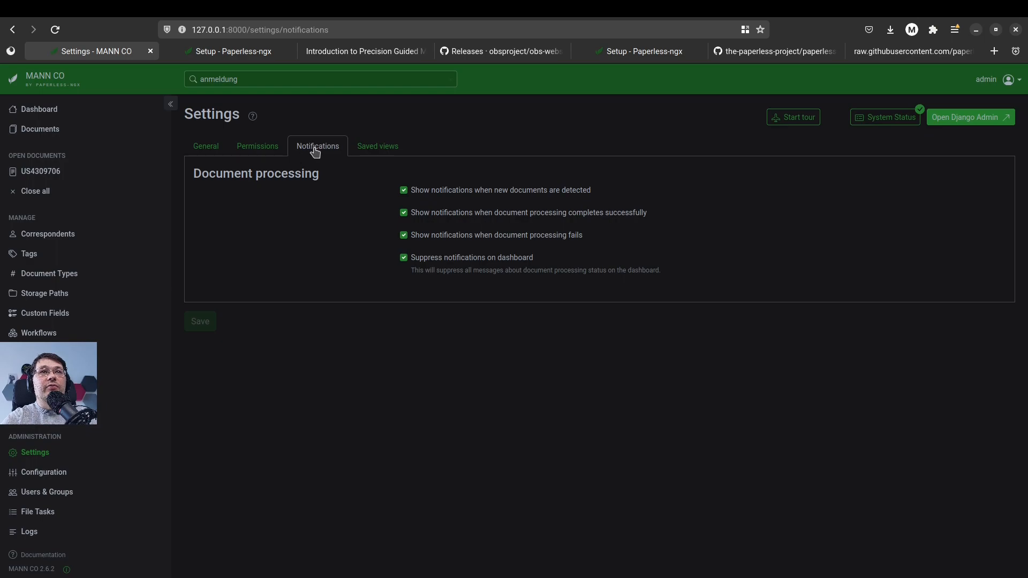
click(378, 145)
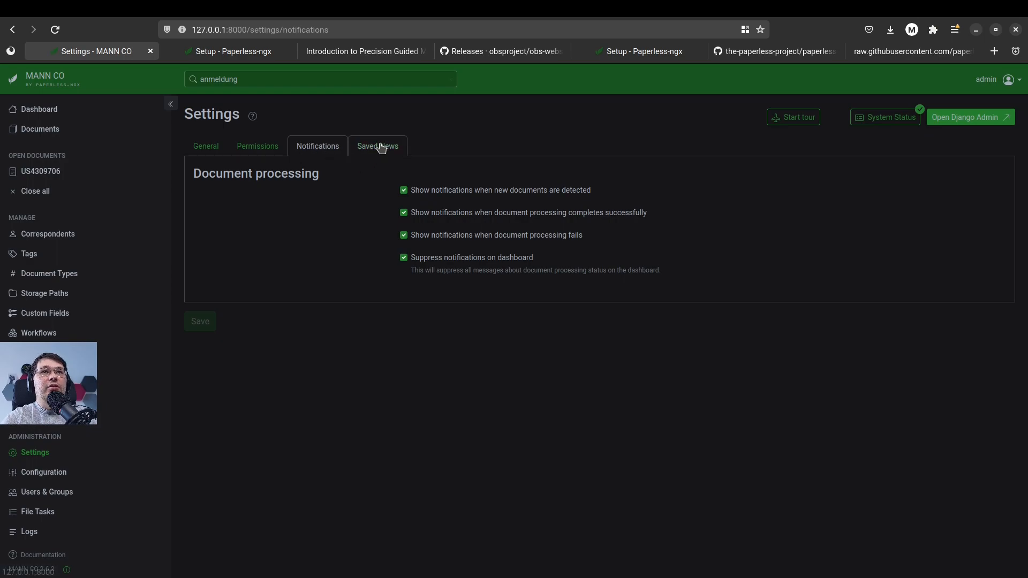
click(49, 138)
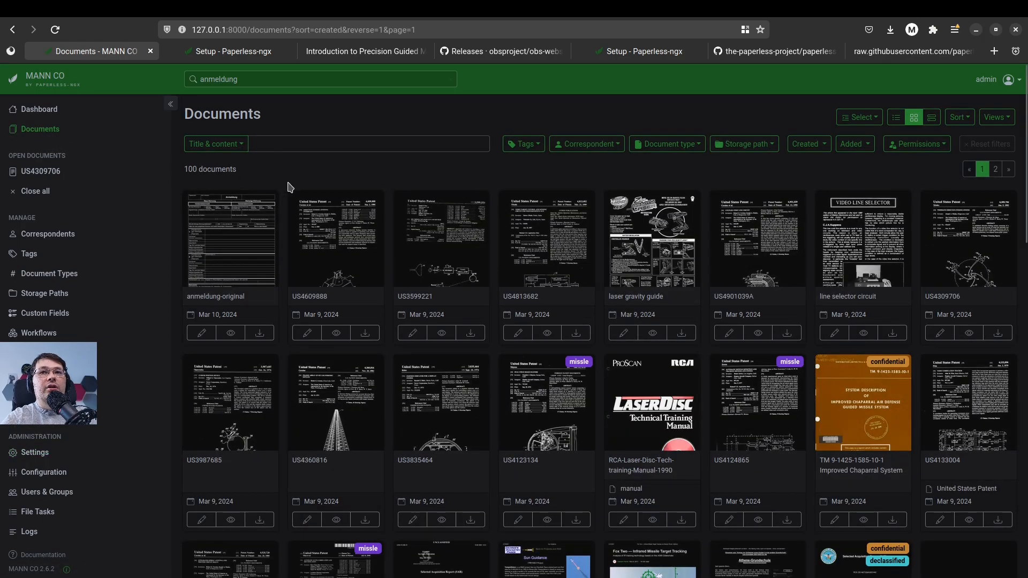